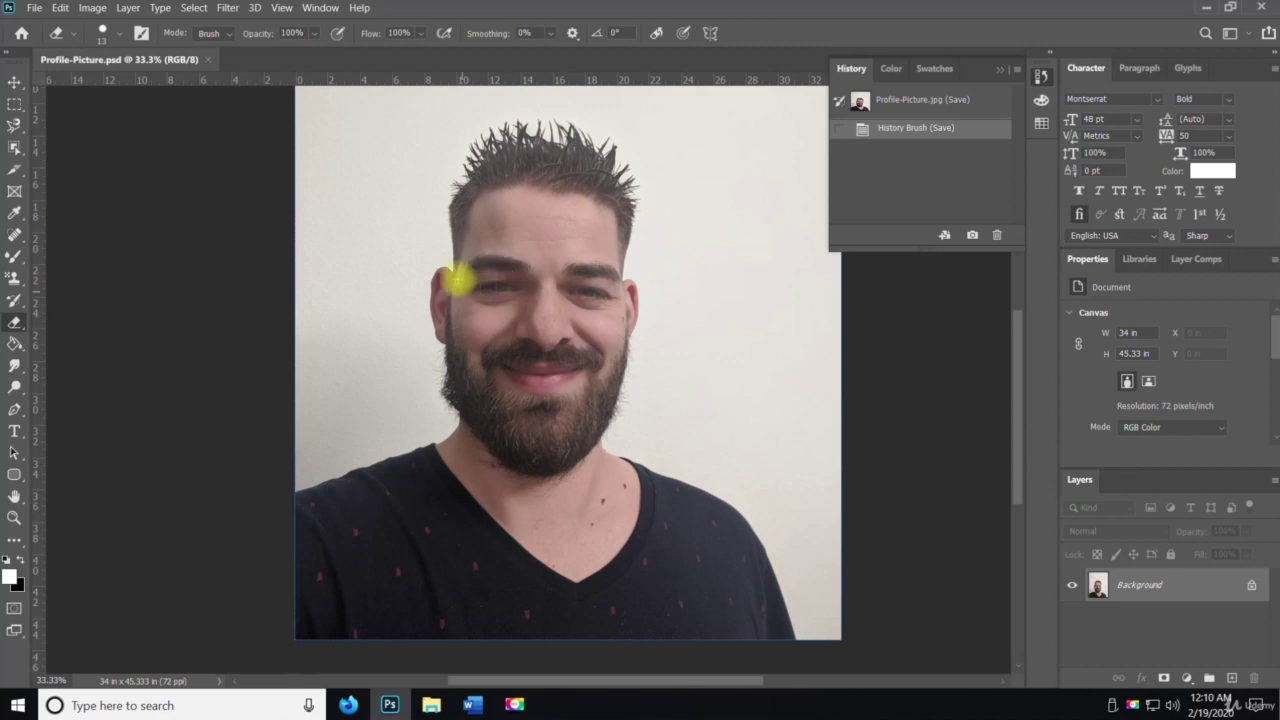
Step: Set the Eraser size to 31 px and scribble a zigzag over the wall beside the face on the locked Background layer
click(117, 38)
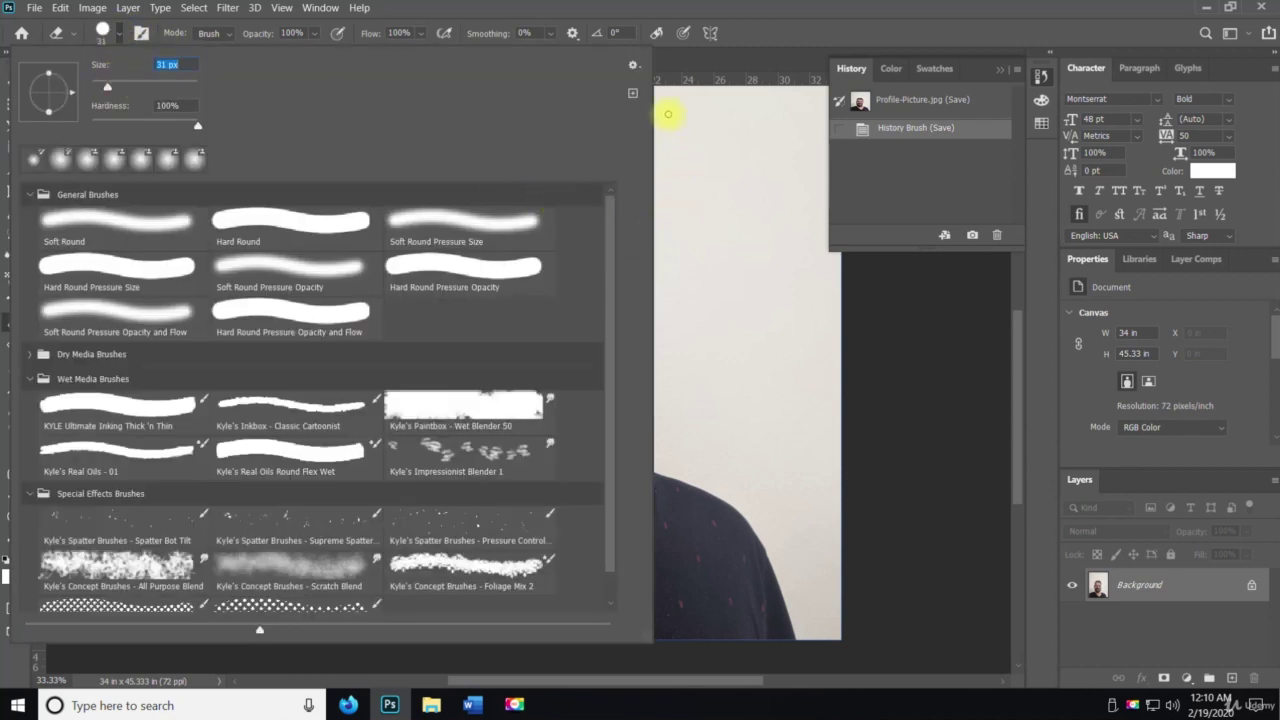
click(684, 50)
mouse_move(660, 228)
mouse_down()
mouse_move(677, 360)
mouse_move(677, 242)
mouse_move(727, 408)
mouse_move(780, 396)
mouse_move(808, 313)
mouse_move(850, 388)
mouse_move(770, 345)
mouse_move(777, 393)
mouse_up()
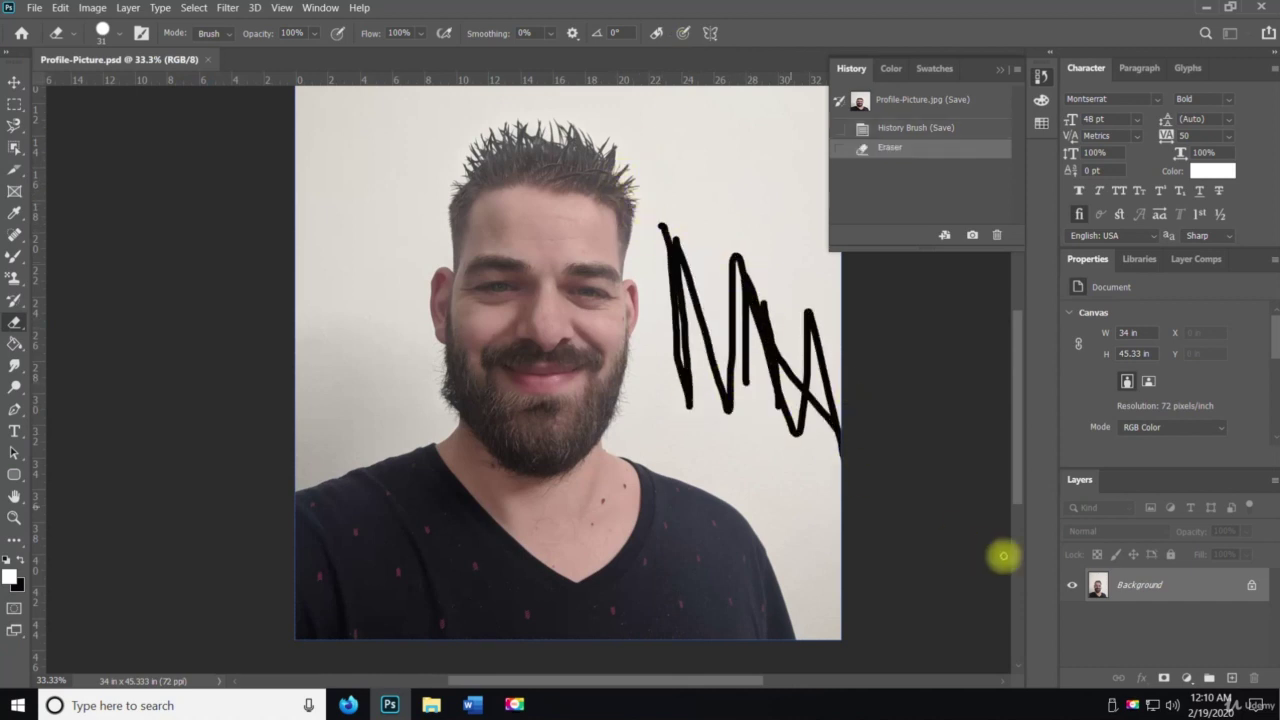
Step: Unlock the Background layer and erase over the black zigzag to reveal transparency
click(1251, 585)
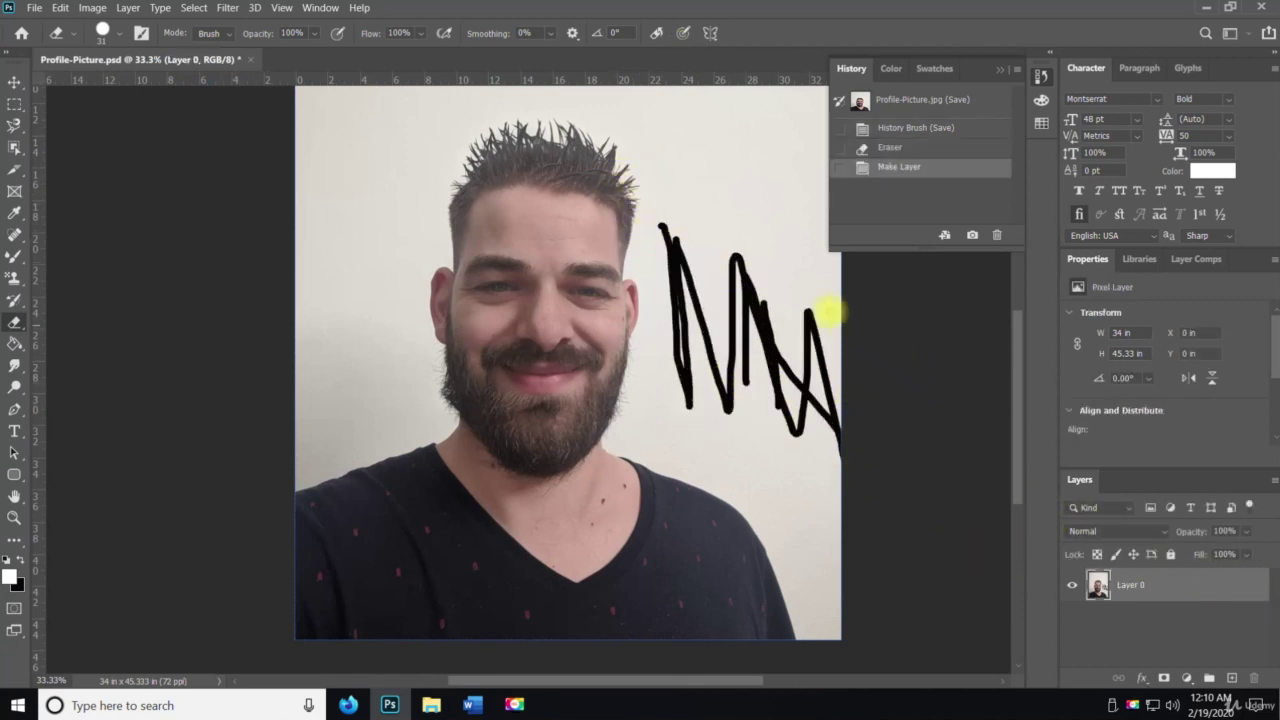
drag(829, 309, 760, 285)
mouse_move(762, 441)
mouse_down()
mouse_move(714, 263)
mouse_move(724, 269)
mouse_move(717, 396)
mouse_move(660, 325)
mouse_up()
mouse_move(781, 302)
mouse_down()
mouse_move(806, 386)
mouse_move(832, 351)
mouse_move(846, 409)
mouse_move(846, 331)
mouse_move(843, 477)
mouse_up()
mouse_move(821, 266)
mouse_down()
mouse_move(830, 401)
mouse_move(798, 432)
mouse_up()
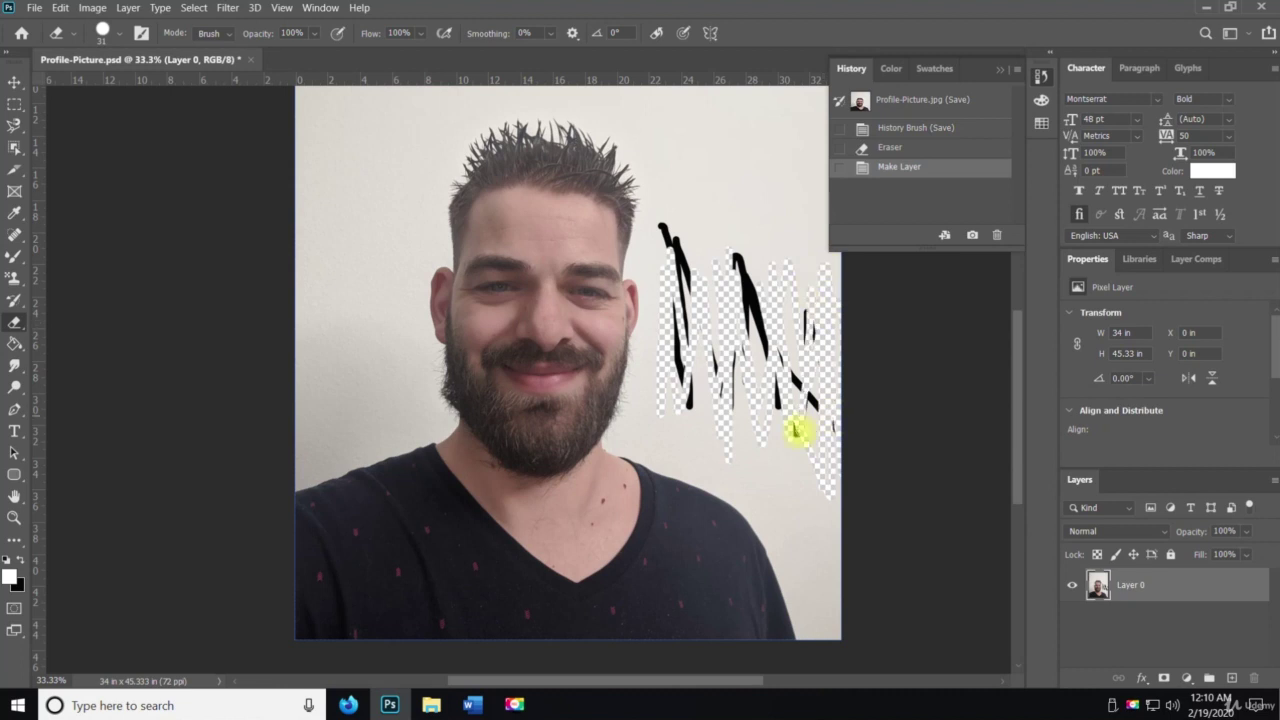
Step: Set the Eraser size to 100 px and erase broadly across the wall, hair, face and shirt
click(222, 99)
click(120, 35)
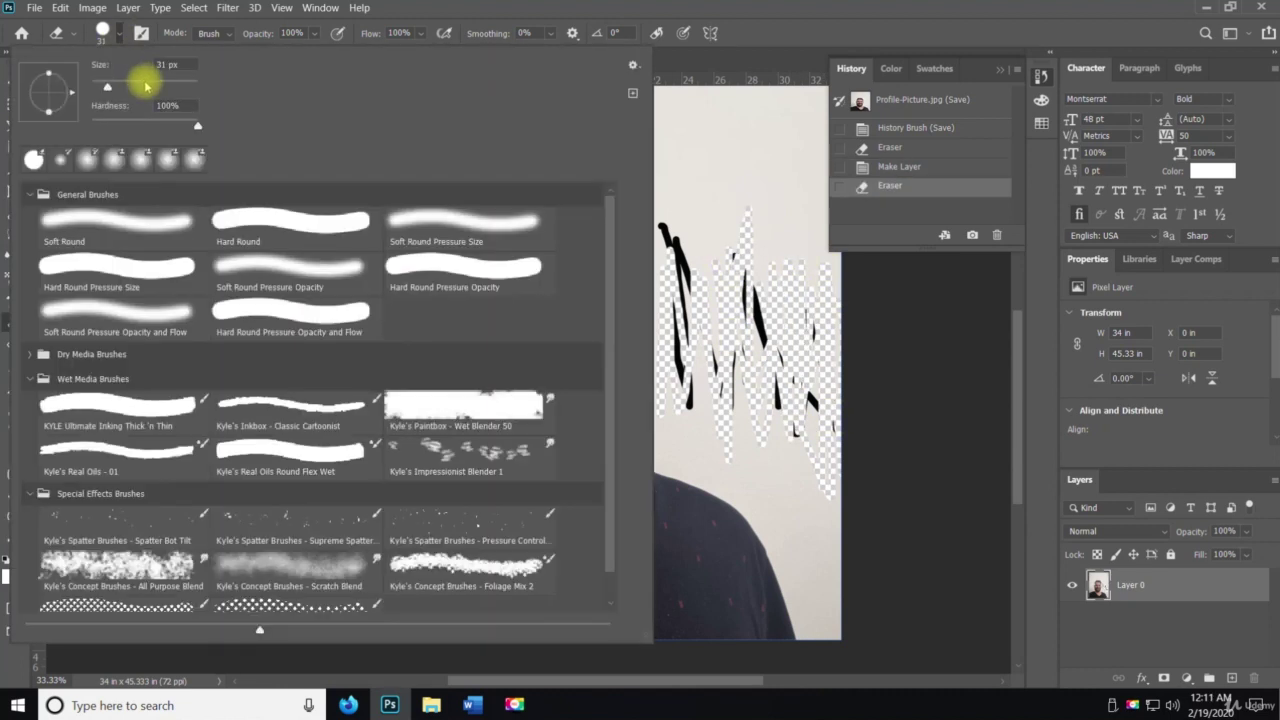
click(145, 86)
mouse_move(688, 423)
mouse_down()
mouse_move(755, 383)
mouse_move(755, 434)
mouse_move(693, 482)
mouse_move(671, 359)
mouse_move(670, 437)
mouse_move(657, 364)
mouse_move(650, 467)
mouse_move(640, 448)
mouse_move(627, 502)
mouse_move(615, 493)
mouse_move(597, 506)
mouse_move(628, 404)
mouse_up()
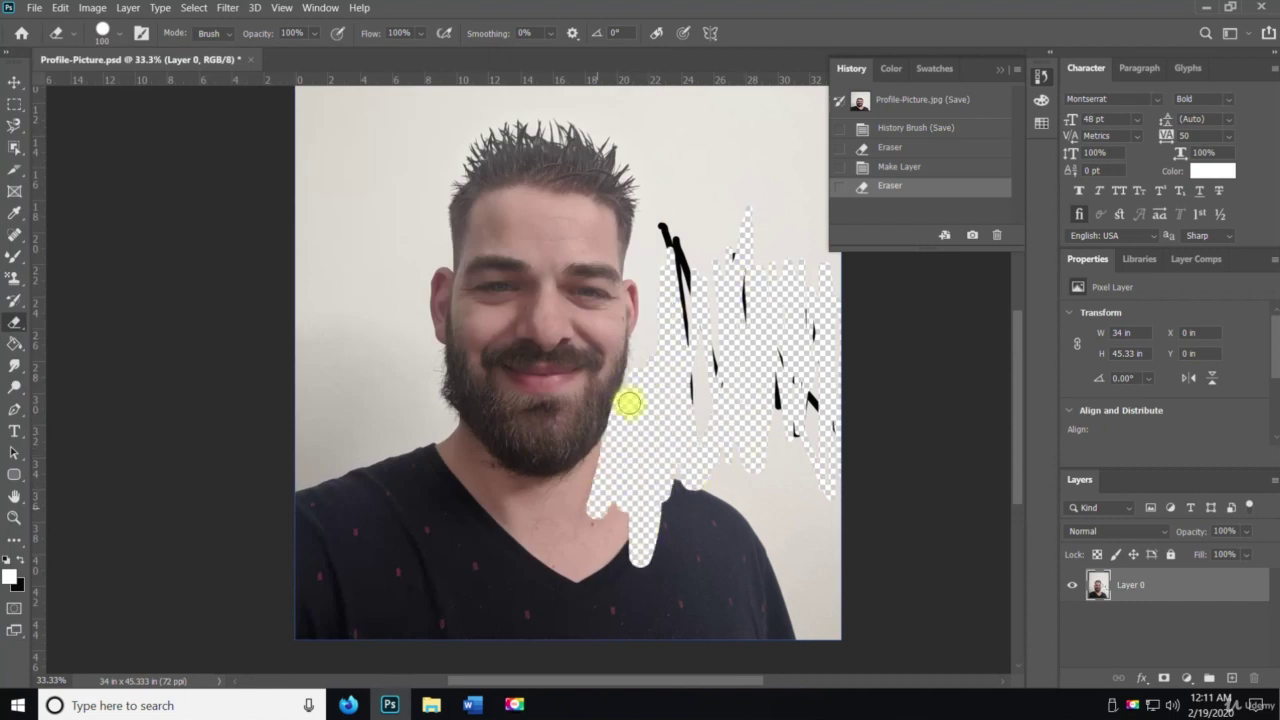
mouse_move(669, 177)
mouse_down()
mouse_move(668, 224)
mouse_move(639, 271)
mouse_move(629, 157)
mouse_move(557, 146)
mouse_move(546, 168)
mouse_move(604, 190)
mouse_up()
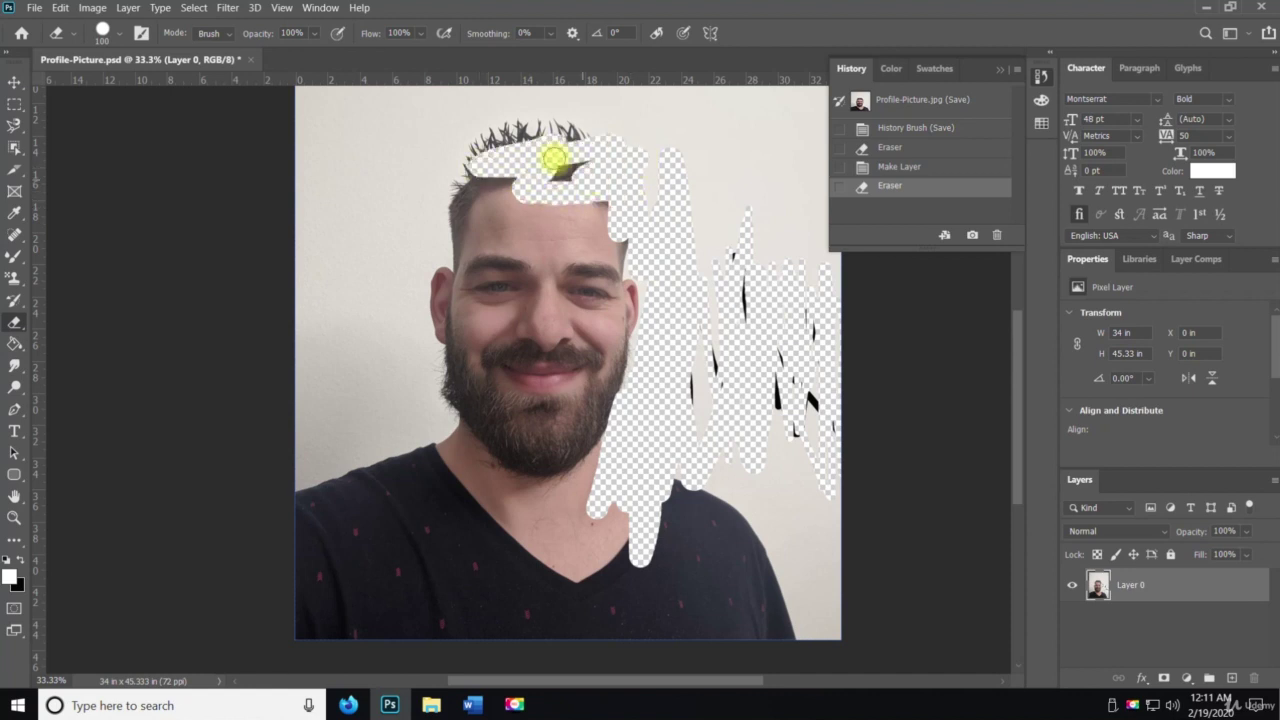
mouse_move(439, 147)
mouse_down()
mouse_move(549, 142)
mouse_move(553, 118)
mouse_move(621, 110)
mouse_move(510, 190)
mouse_move(415, 205)
mouse_move(522, 216)
mouse_move(494, 284)
mouse_move(386, 338)
mouse_move(664, 436)
mouse_move(573, 435)
mouse_move(666, 414)
mouse_move(626, 482)
mouse_move(629, 541)
mouse_move(822, 545)
mouse_move(742, 430)
mouse_move(626, 330)
mouse_move(673, 312)
mouse_move(578, 230)
mouse_move(458, 228)
mouse_move(387, 190)
mouse_move(455, 147)
mouse_up()
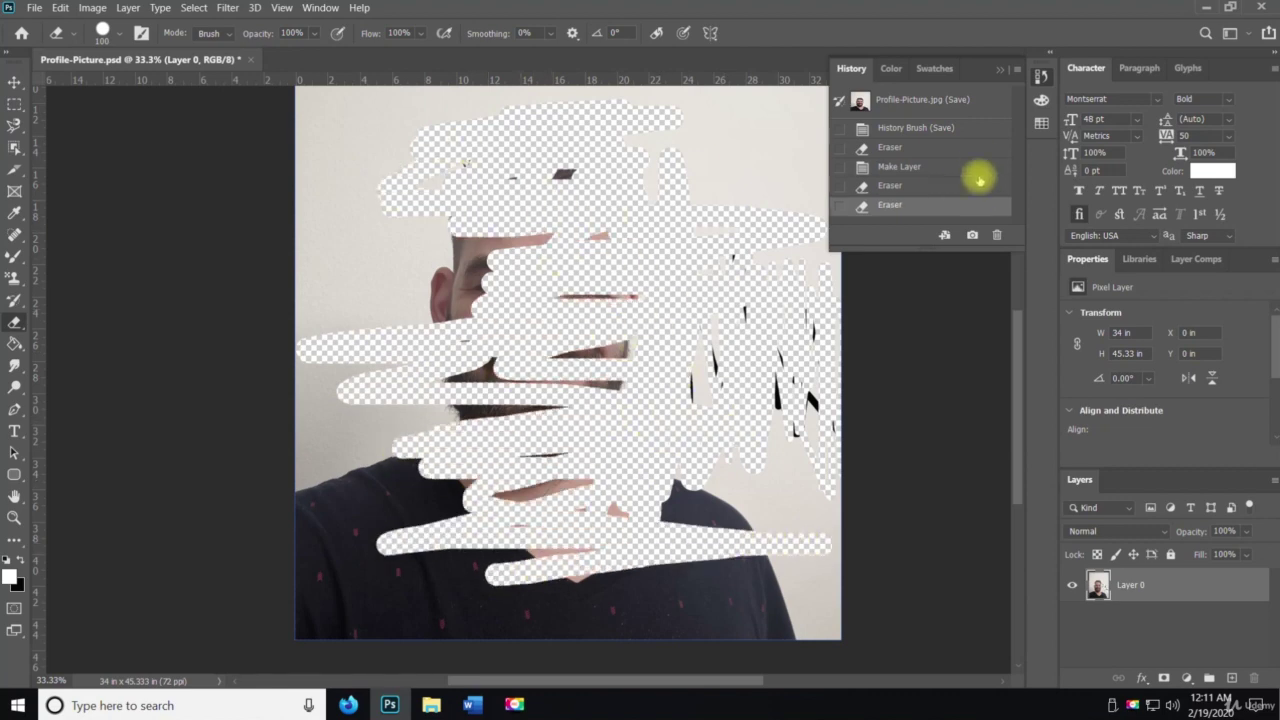
Step: Revert the photo to its original history state and switch to the Background Eraser tool
click(940, 101)
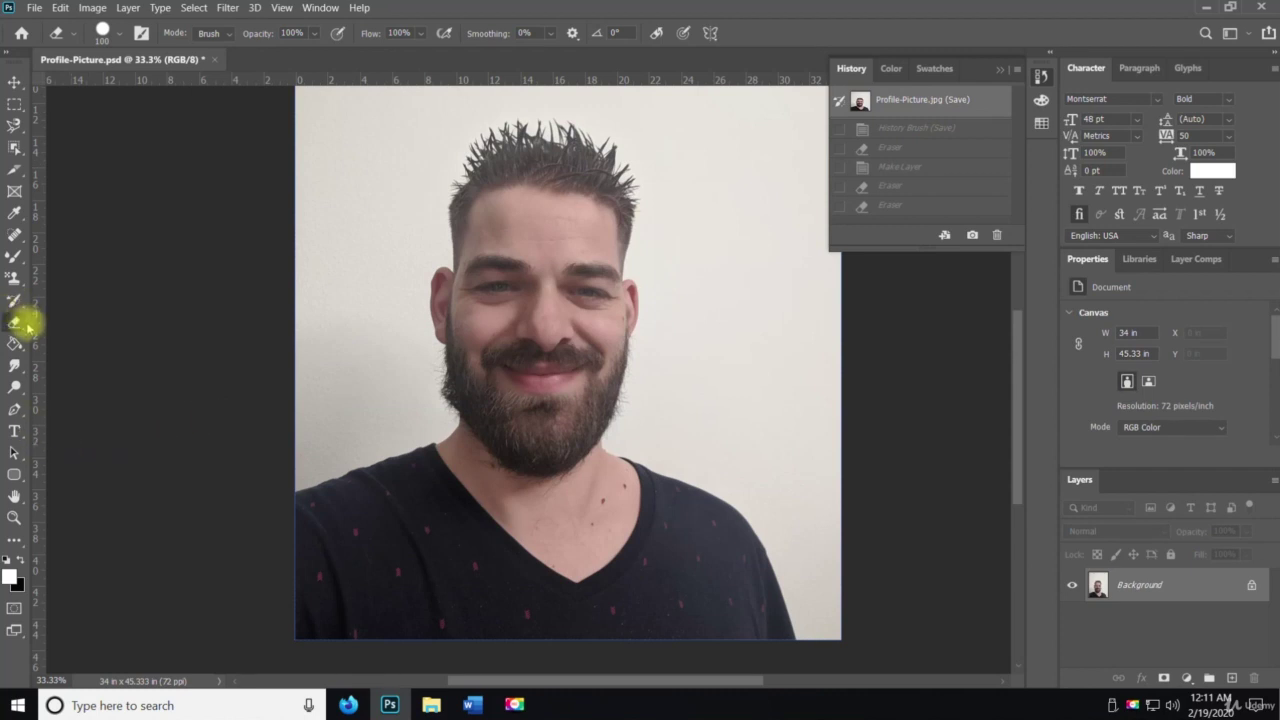
right_click(15, 322)
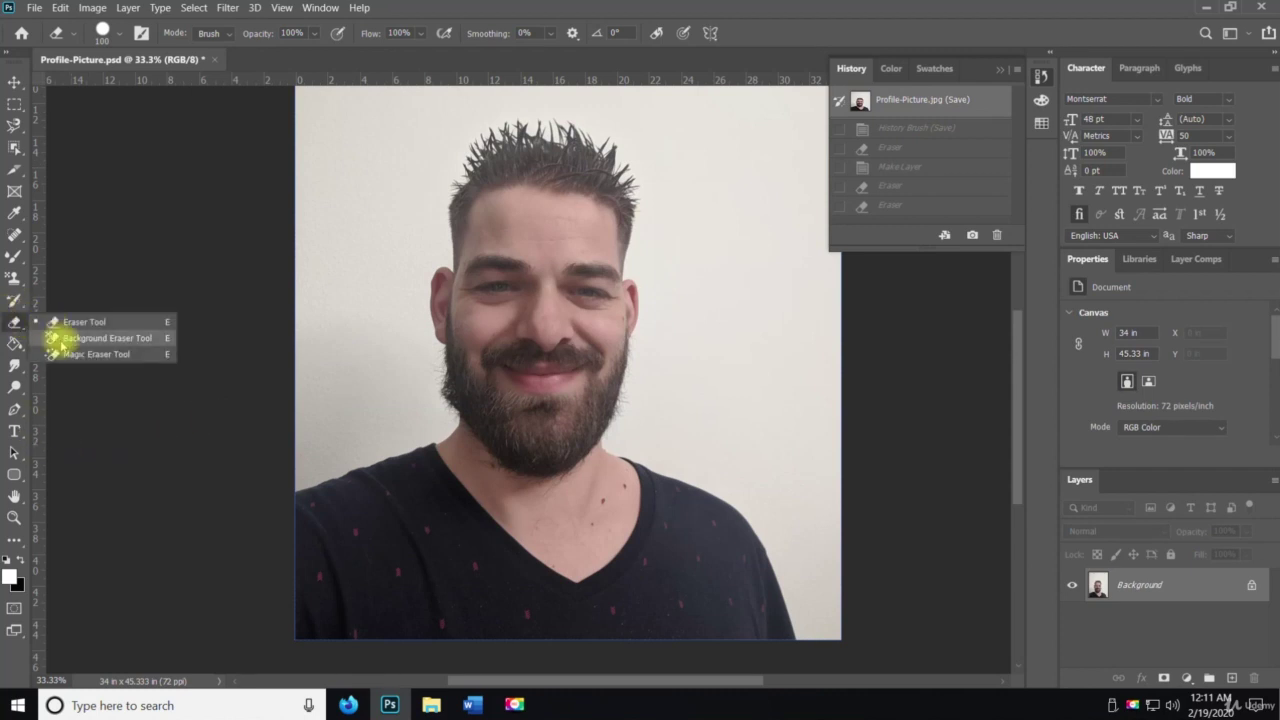
click(60, 340)
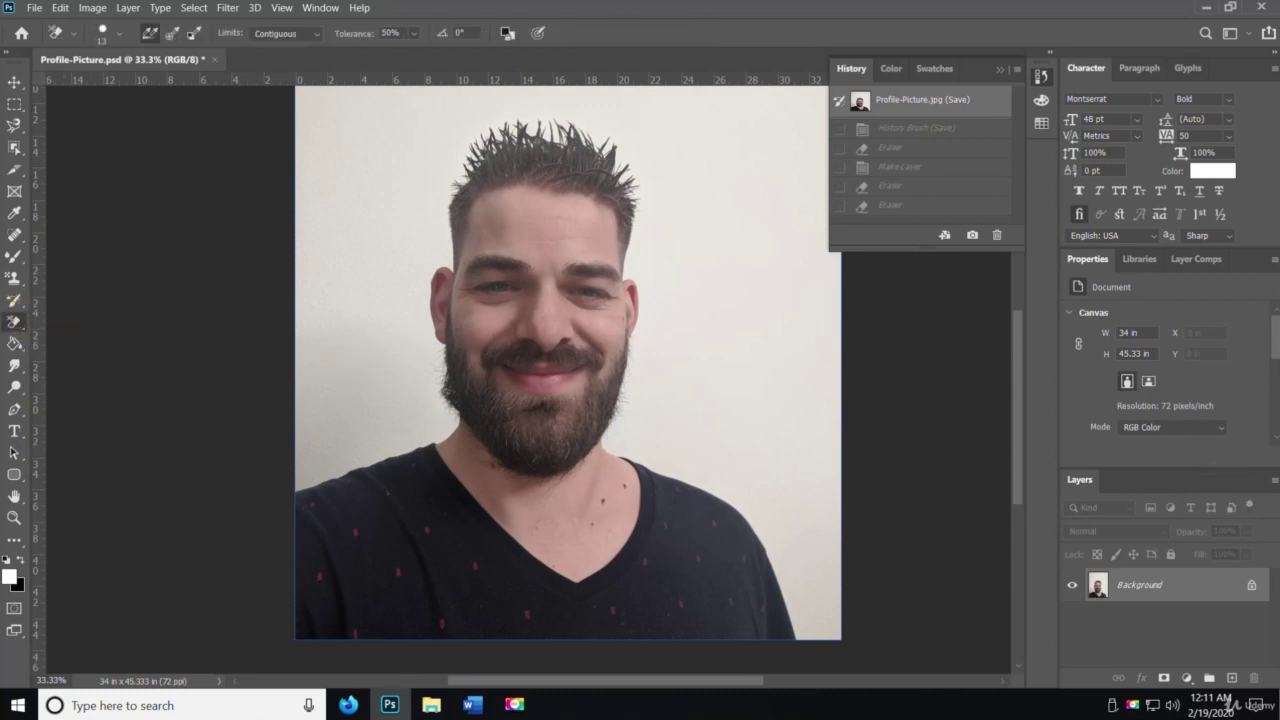
Step: Unlock the Background layer and erase thin lines across the wall on the photo's right side with the Background Eraser
click(1250, 589)
click(760, 408)
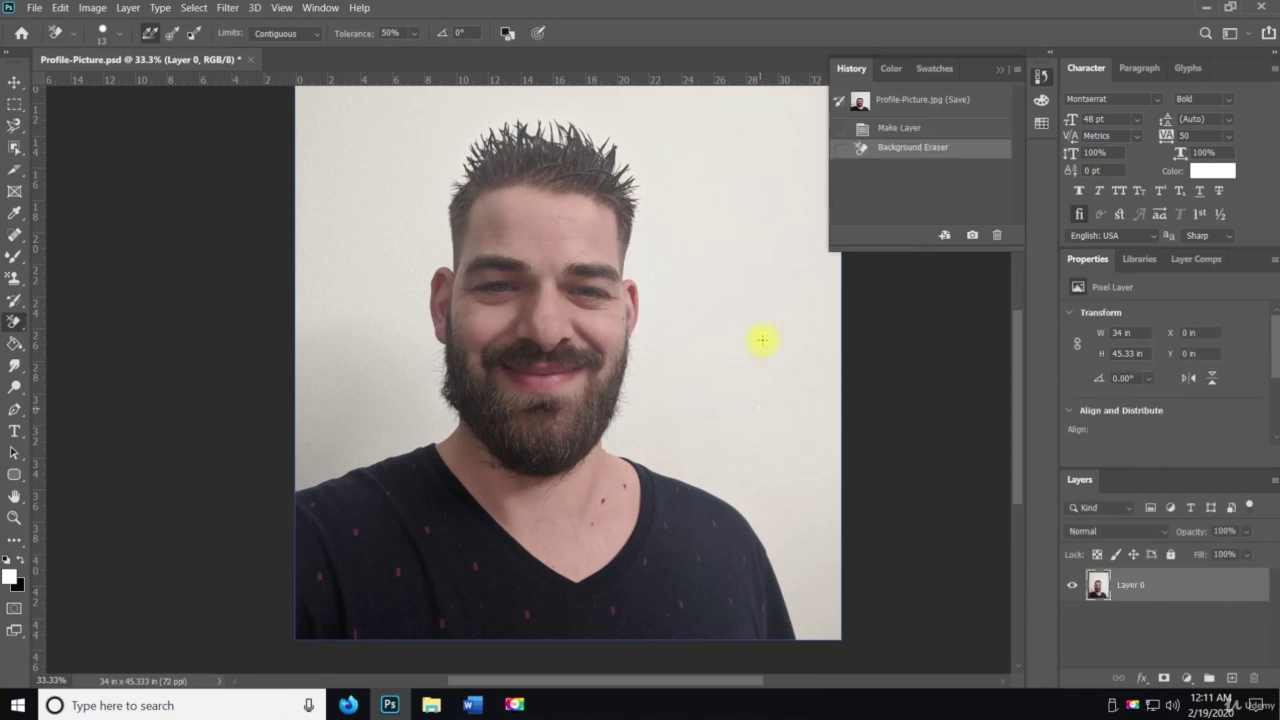
drag(828, 428, 835, 450)
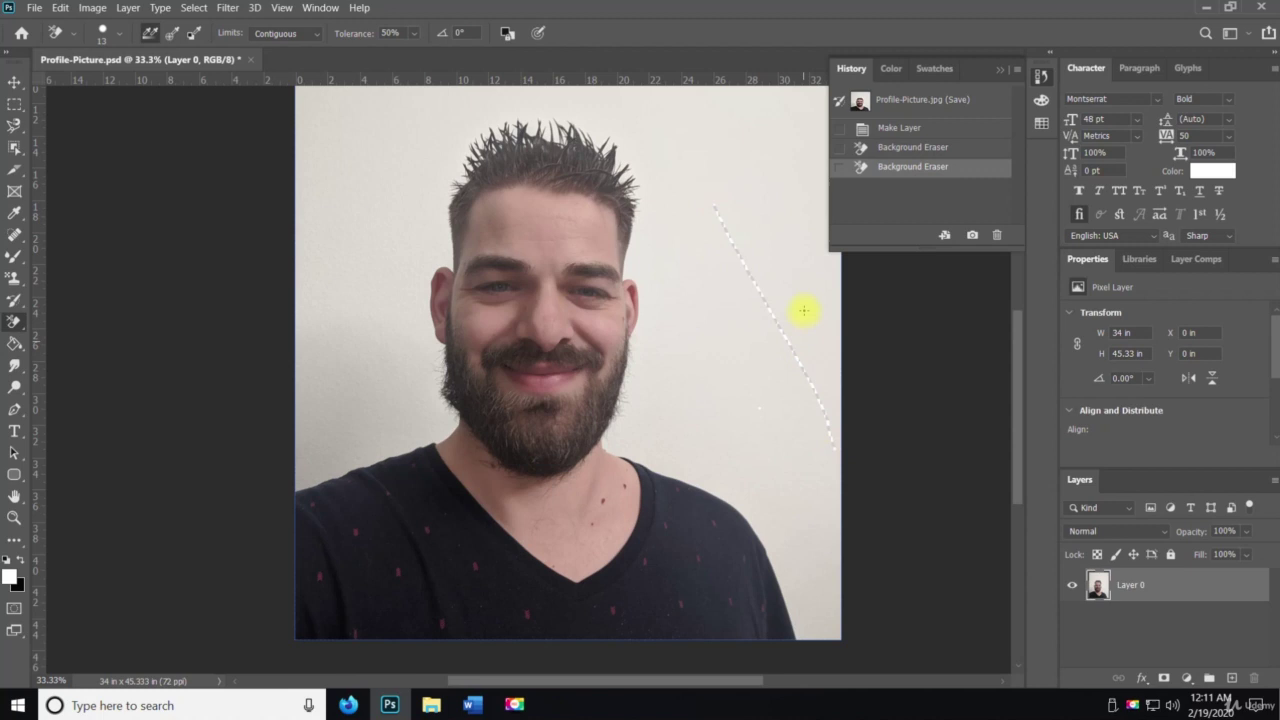
right_click(802, 247)
click(779, 258)
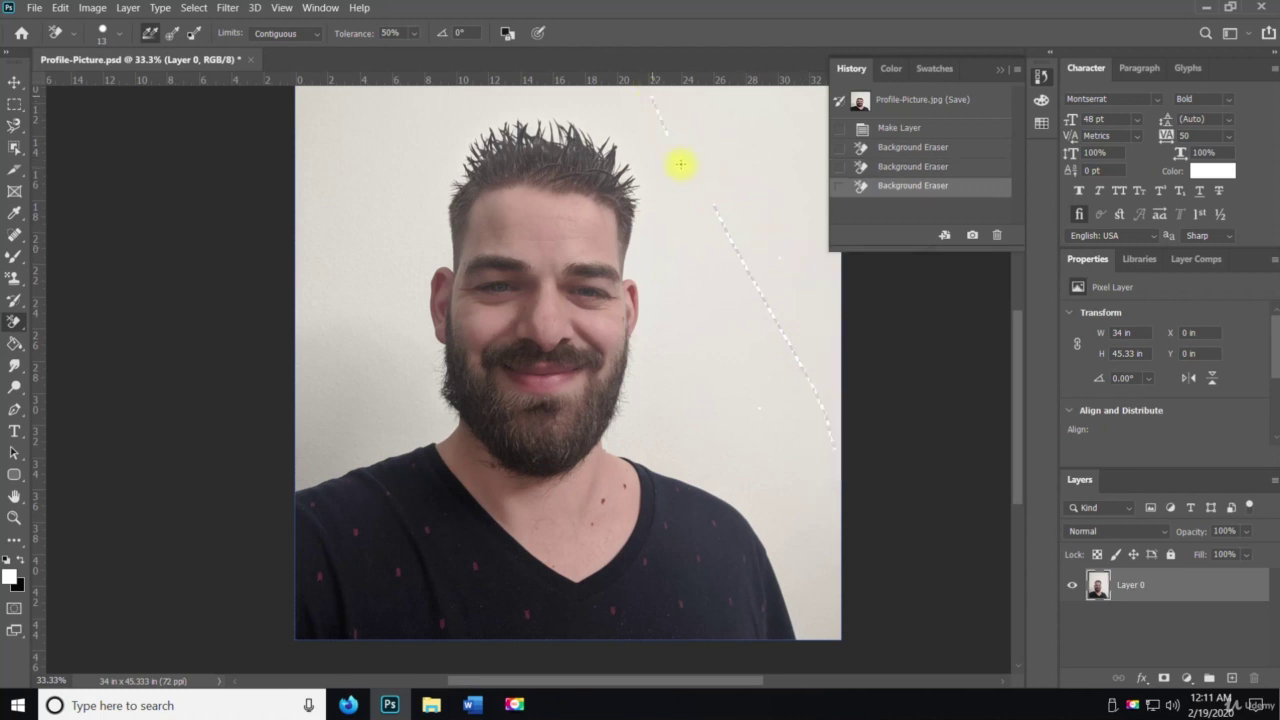
click(831, 366)
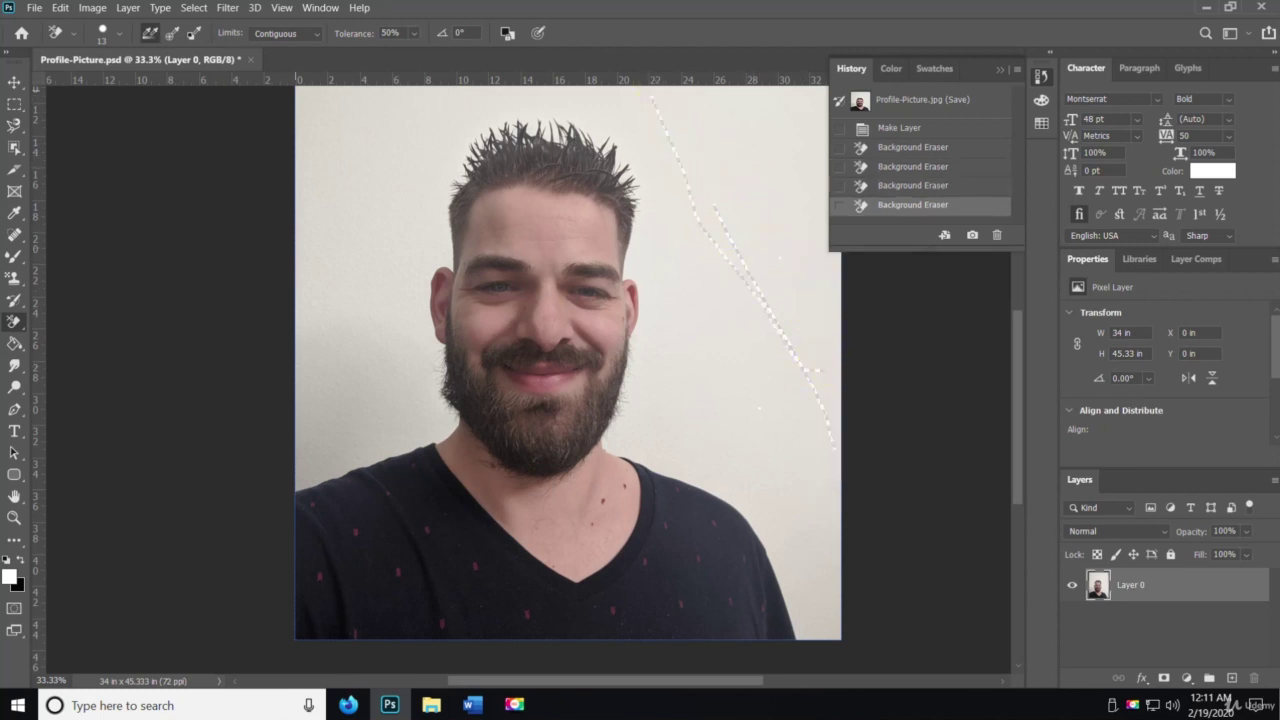
Step: Set the Background Eraser size to 145 px and erase a patch of wall on the photo's left side
click(110, 33)
click(129, 71)
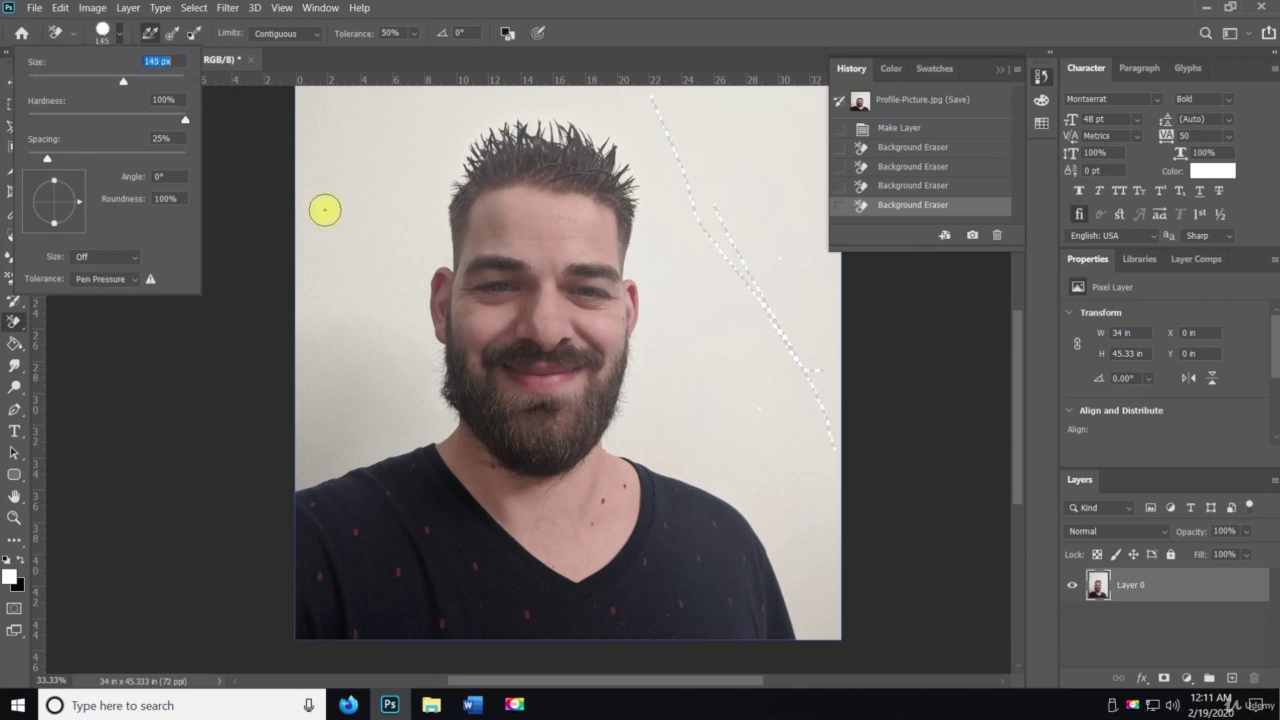
drag(345, 203, 381, 397)
mouse_move(337, 234)
mouse_down()
mouse_move(354, 379)
mouse_move(415, 387)
mouse_up()
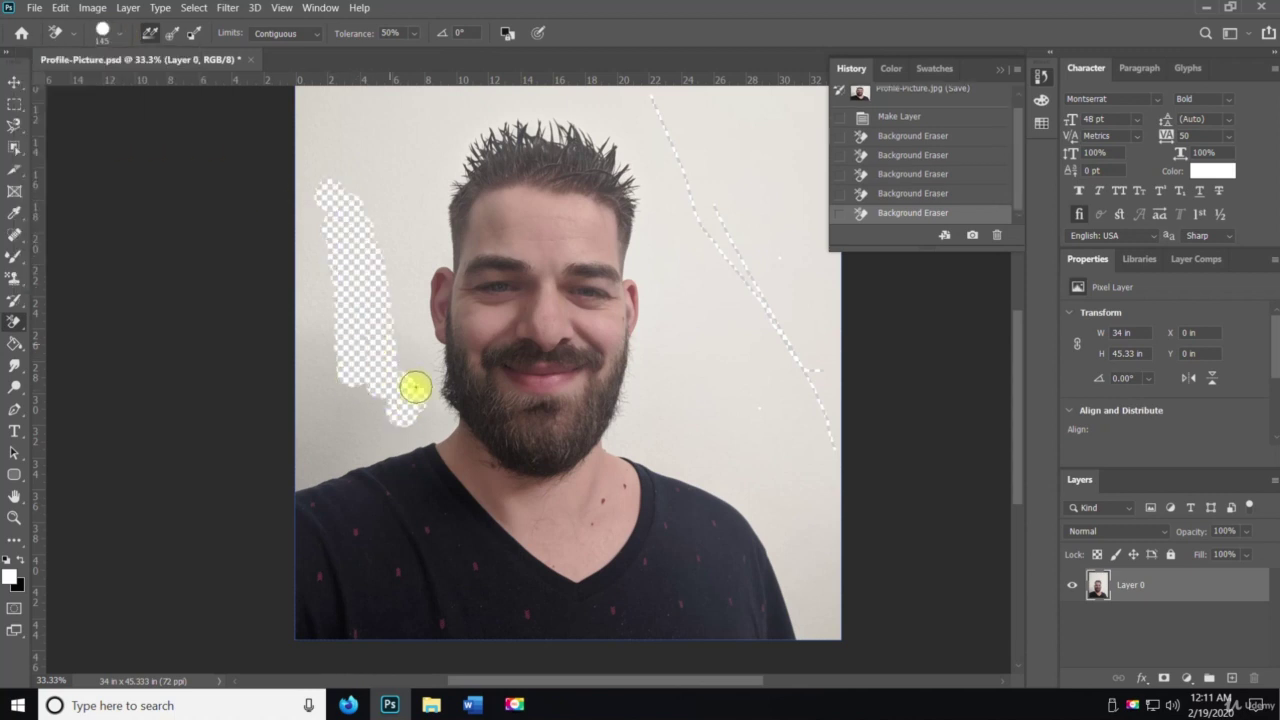
Step: Erase the wall along the outline of the beard, ears, hair, neck and right-hand shoulder with the Background Eraser
drag(450, 427, 421, 271)
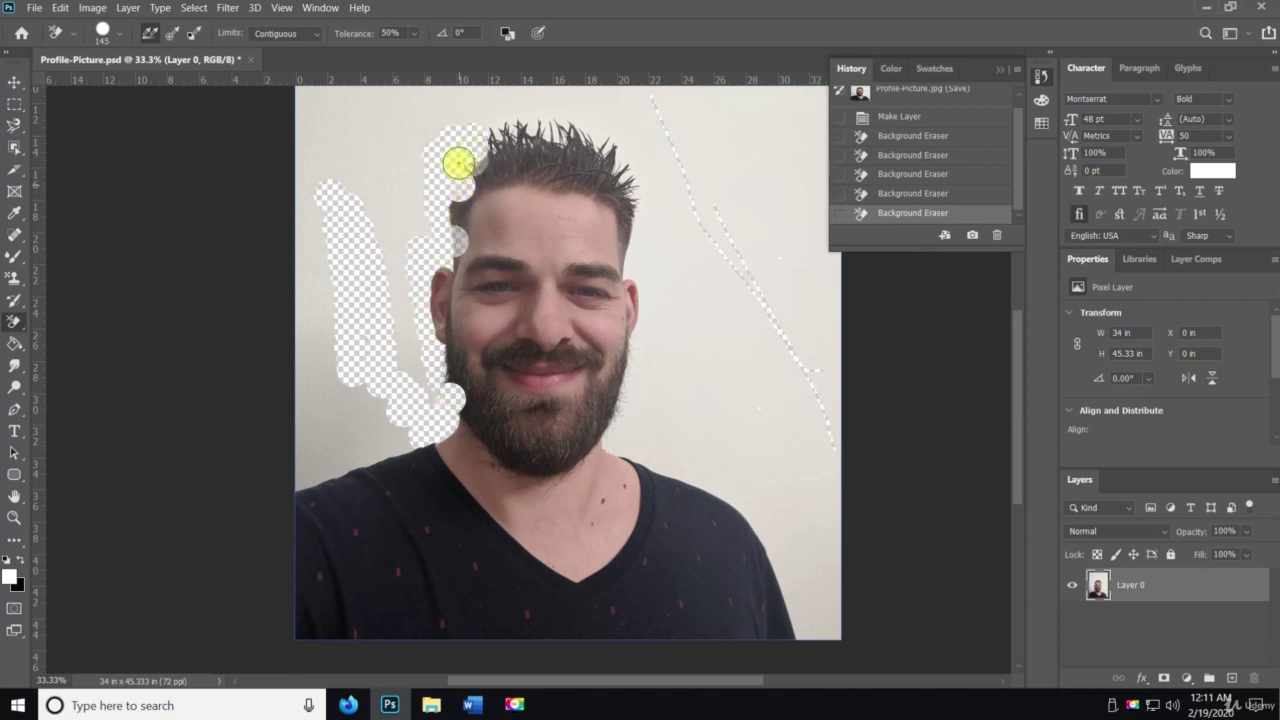
drag(536, 125, 591, 135)
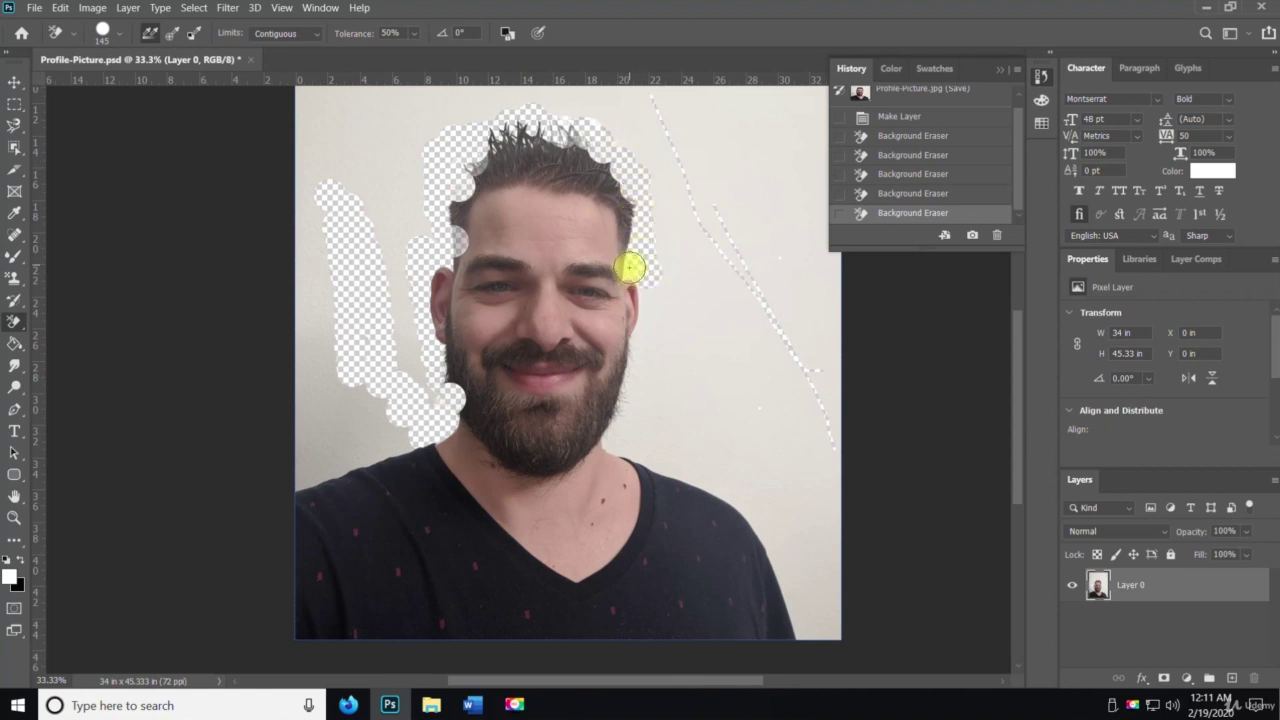
mouse_move(630, 267)
mouse_down()
mouse_move(659, 345)
mouse_move(650, 324)
mouse_move(612, 441)
mouse_move(744, 517)
mouse_move(817, 640)
mouse_move(824, 589)
mouse_move(835, 631)
mouse_move(827, 538)
mouse_move(815, 585)
mouse_up()
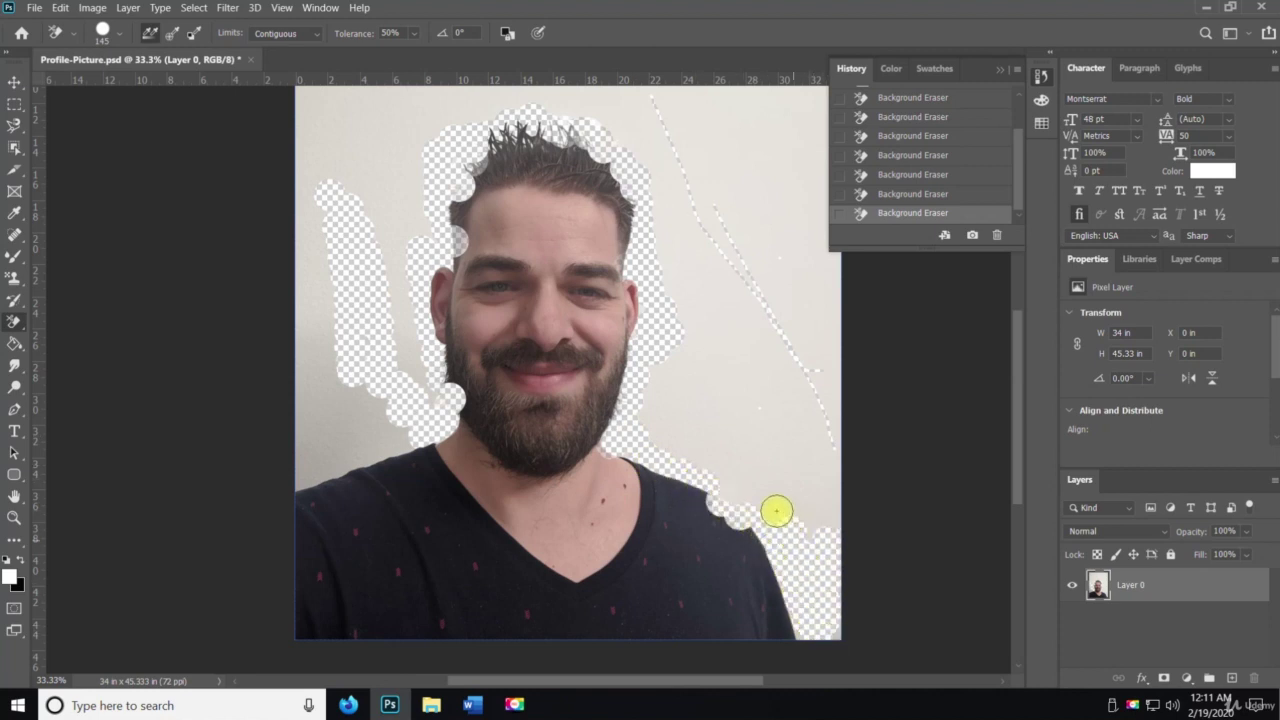
drag(714, 467, 646, 386)
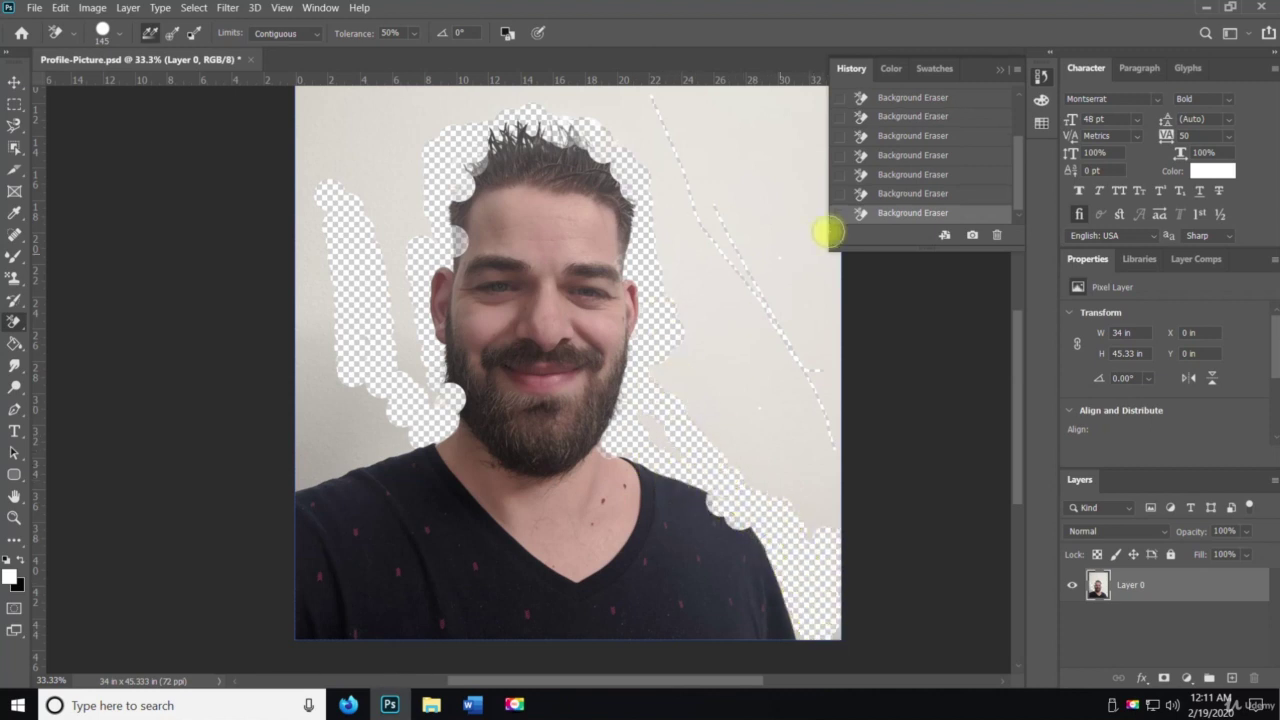
Step: Revert the photo to its original history state, discarding all Background Eraser strokes
scroll(920, 170, up, 5)
click(915, 100)
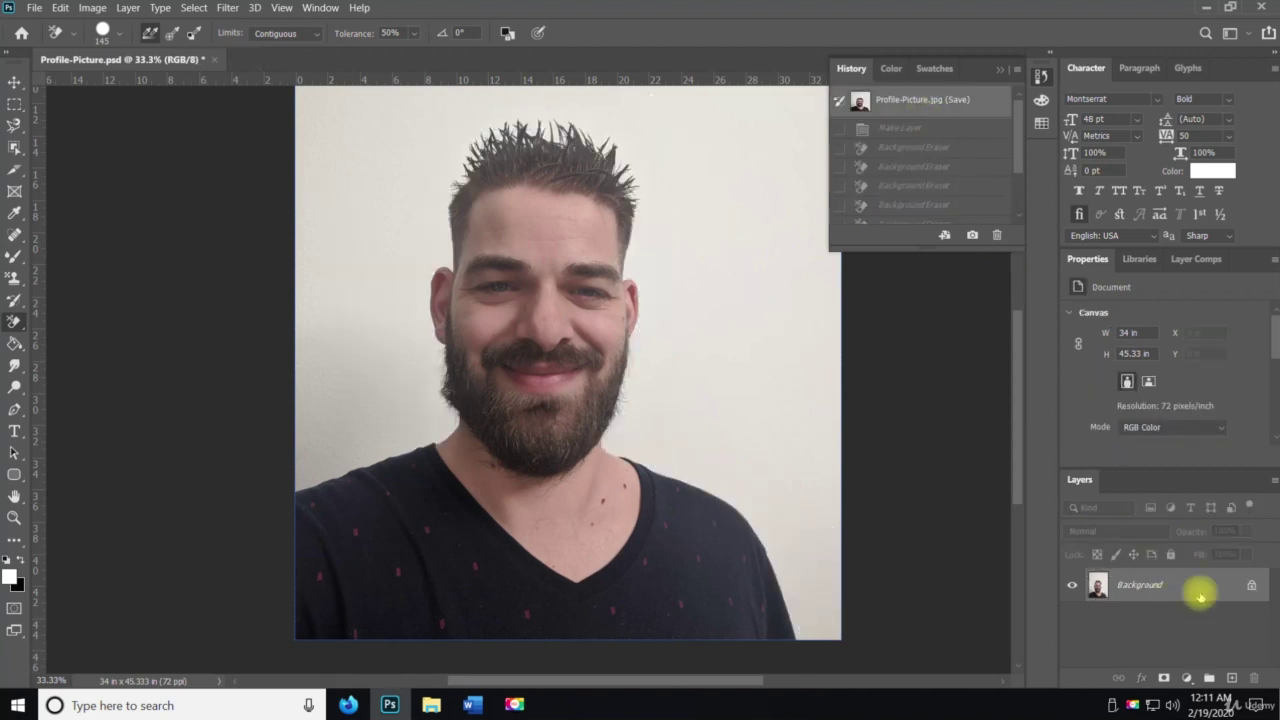
Step: Unlock the Background layer and erase a vertical strip of wall along the photo's right edge
click(1251, 586)
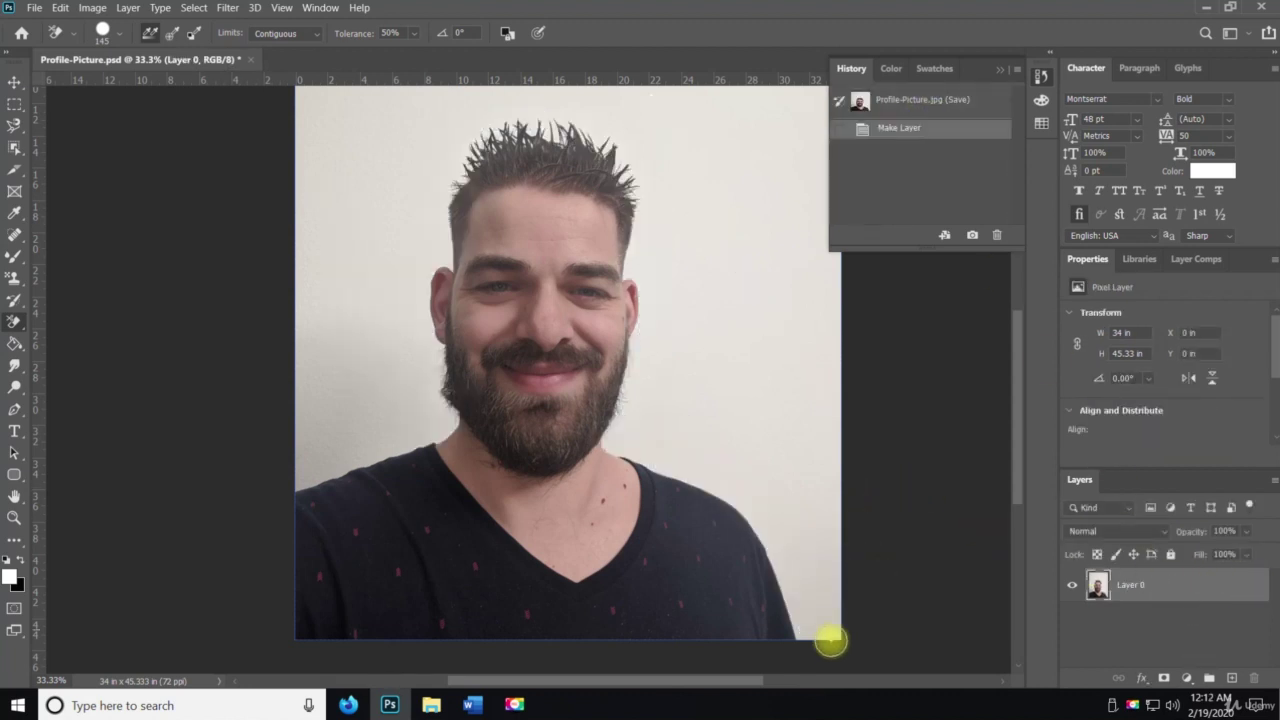
drag(831, 640, 828, 580)
drag(826, 463, 830, 50)
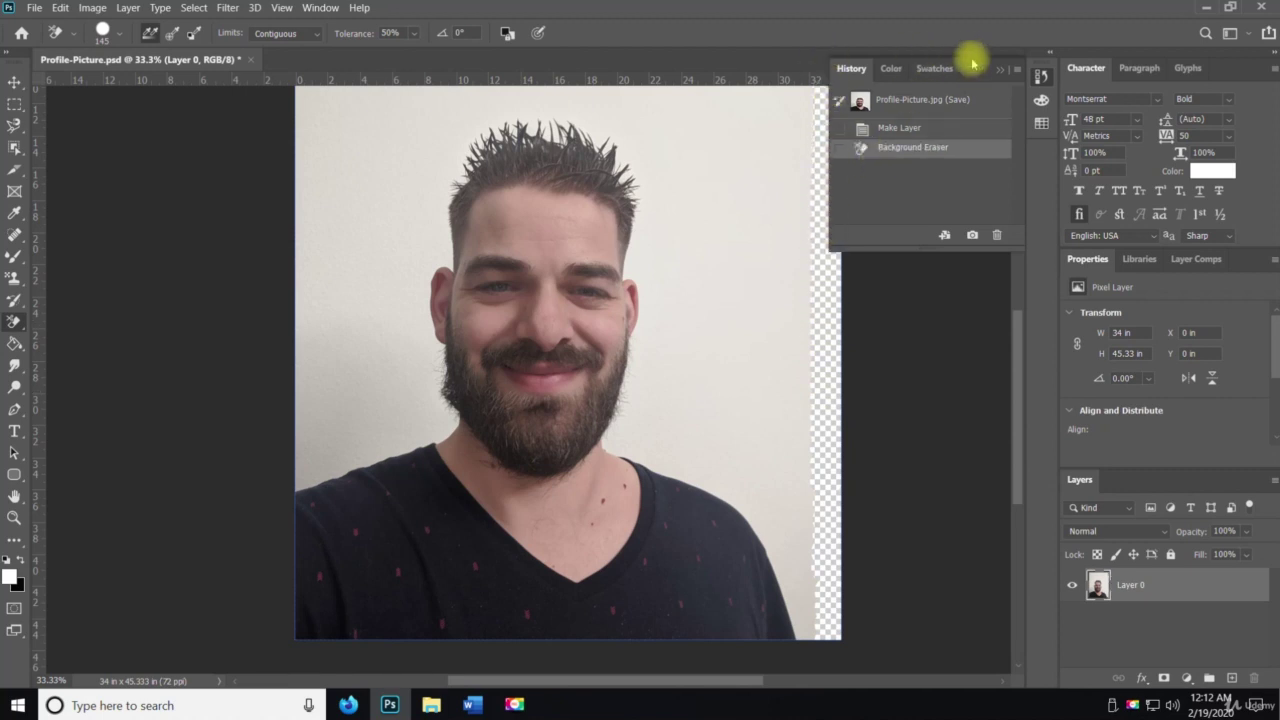
Step: Try viewing the photo in a floating, maximised window with the panels hidden, and dock it back into the workspace
drag(971, 57, 362, 115)
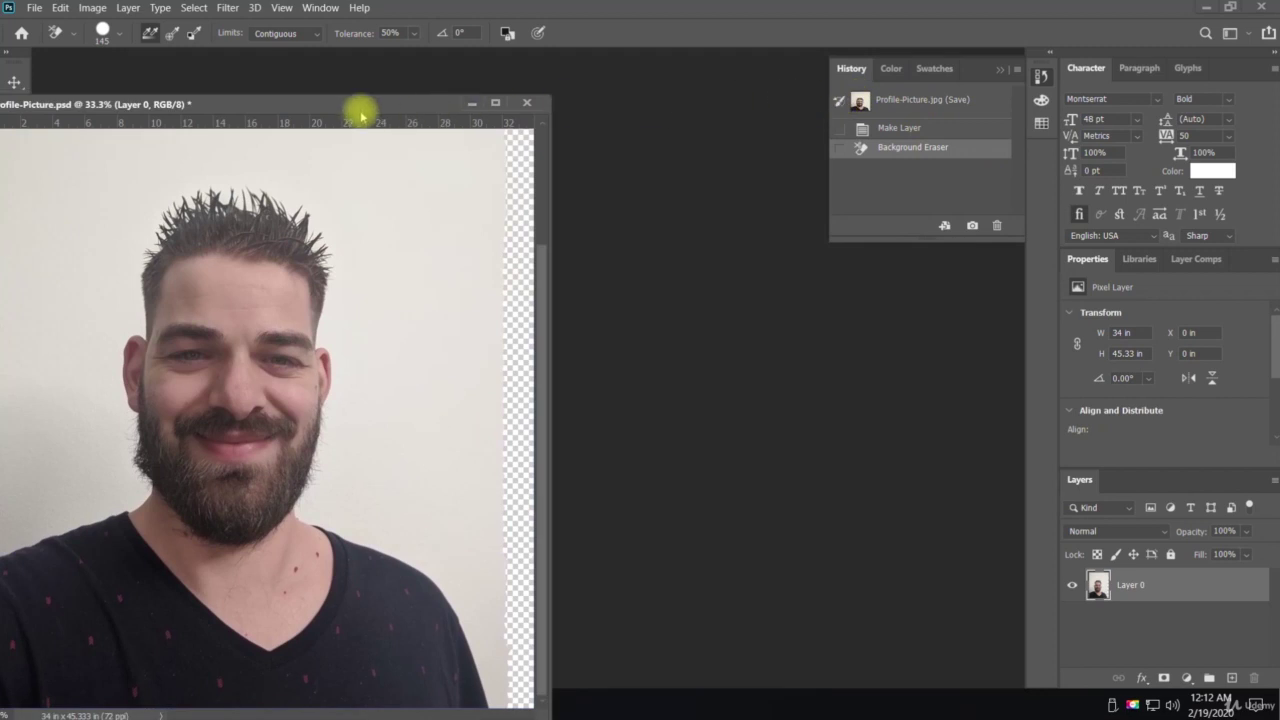
click(495, 103)
key(Tab)
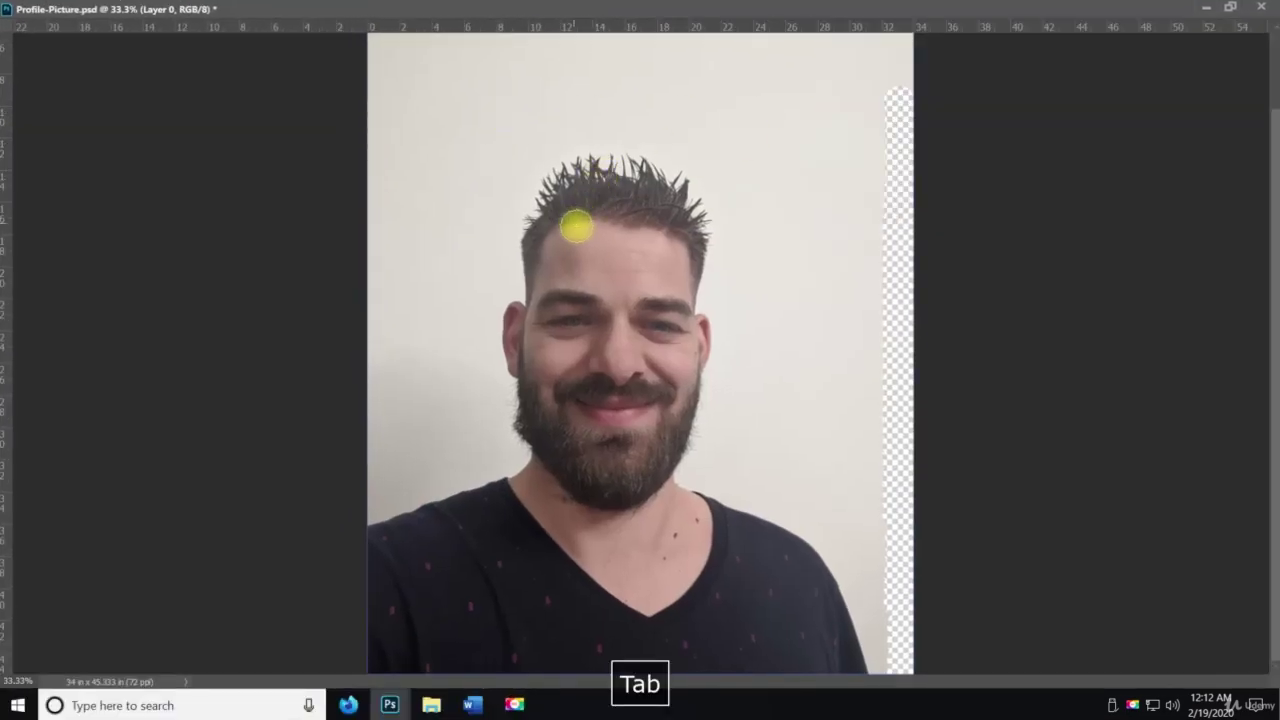
key(f)
key(f)
key(f)
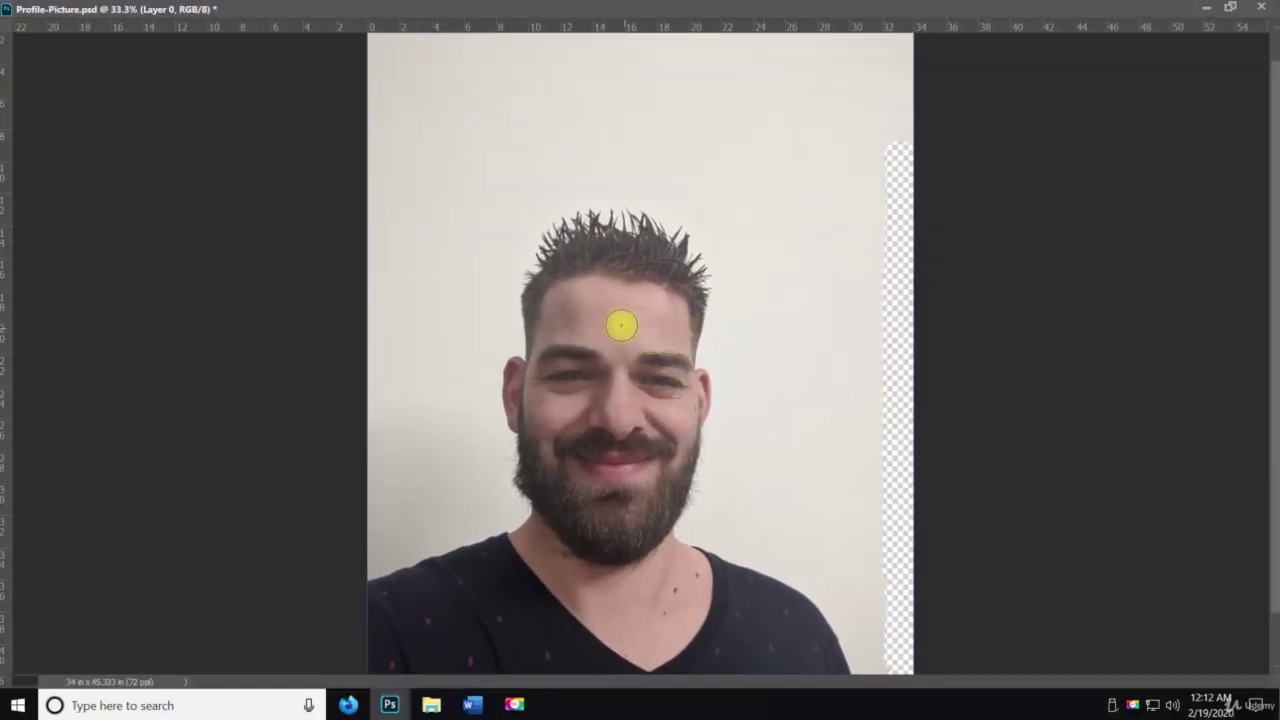
click(1230, 7)
key(space)
drag(314, 106, 470, 52)
key(Tab)
key(Tab)
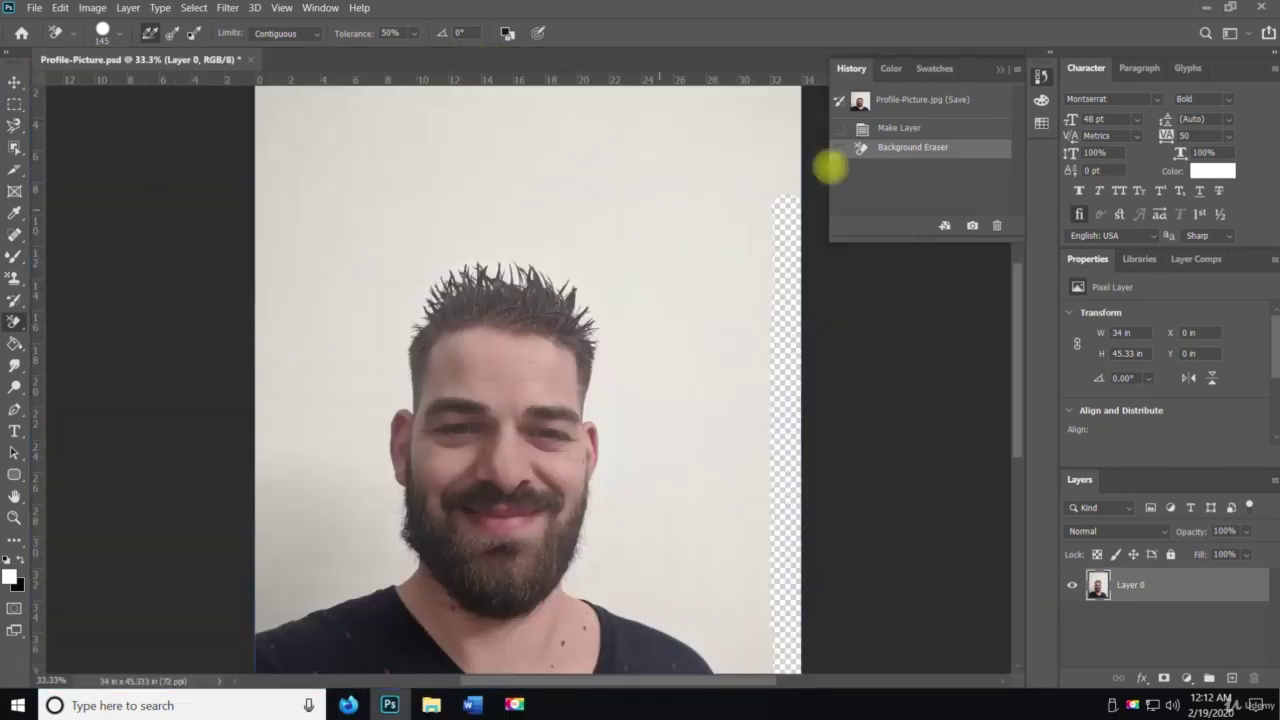
Step: Erase the wall along the photo's top edge and in its upper-left corner with the Background Eraser
mouse_move(791, 153)
mouse_down()
mouse_move(771, 106)
mouse_move(797, 114)
mouse_move(768, 110)
mouse_up()
drag(686, 100, 229, 106)
drag(518, 115, 777, 121)
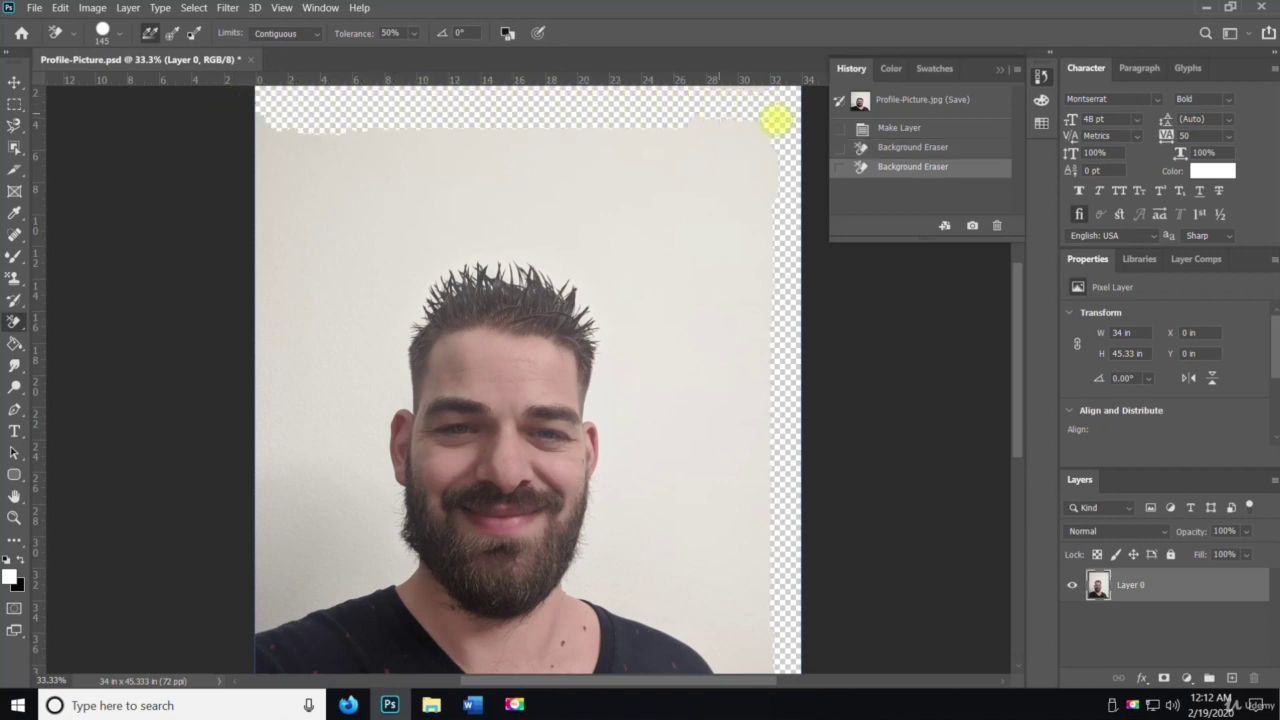
mouse_move(334, 127)
mouse_down()
mouse_move(230, 139)
mouse_move(250, 119)
mouse_move(255, 207)
mouse_move(258, 139)
mouse_move(273, 235)
mouse_move(295, 103)
mouse_move(315, 178)
mouse_move(316, 135)
mouse_up()
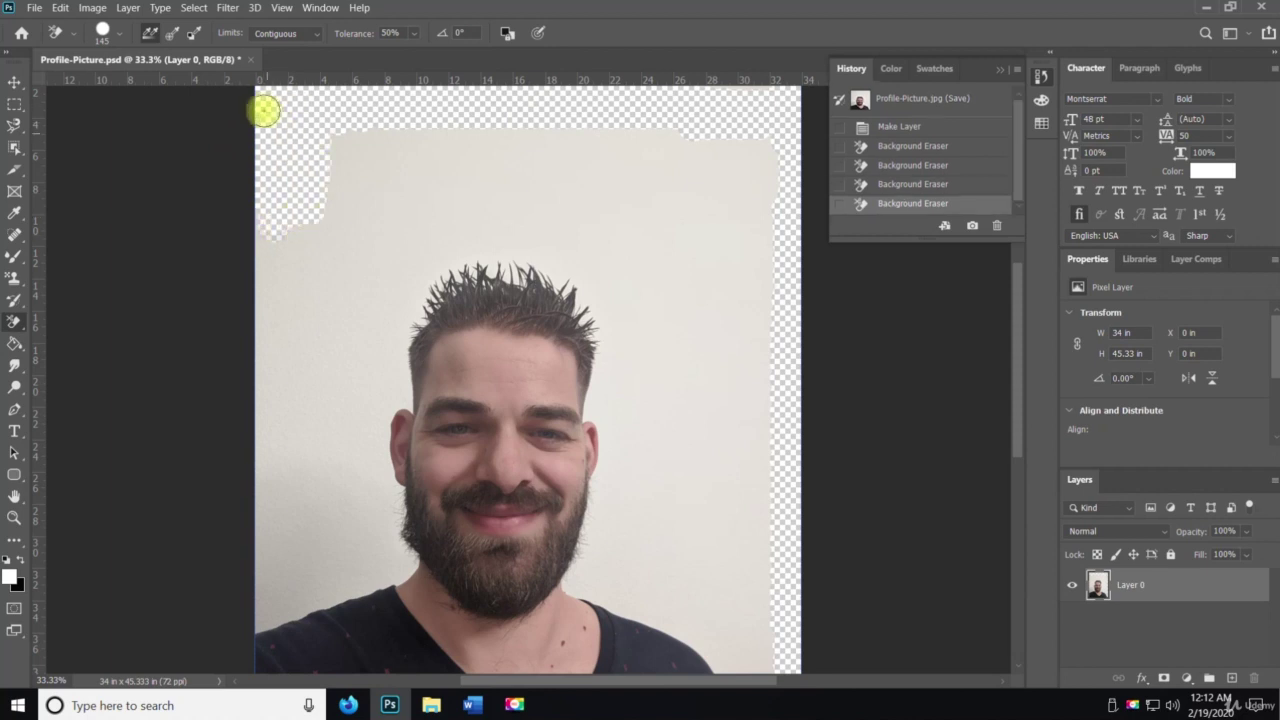
click(262, 113)
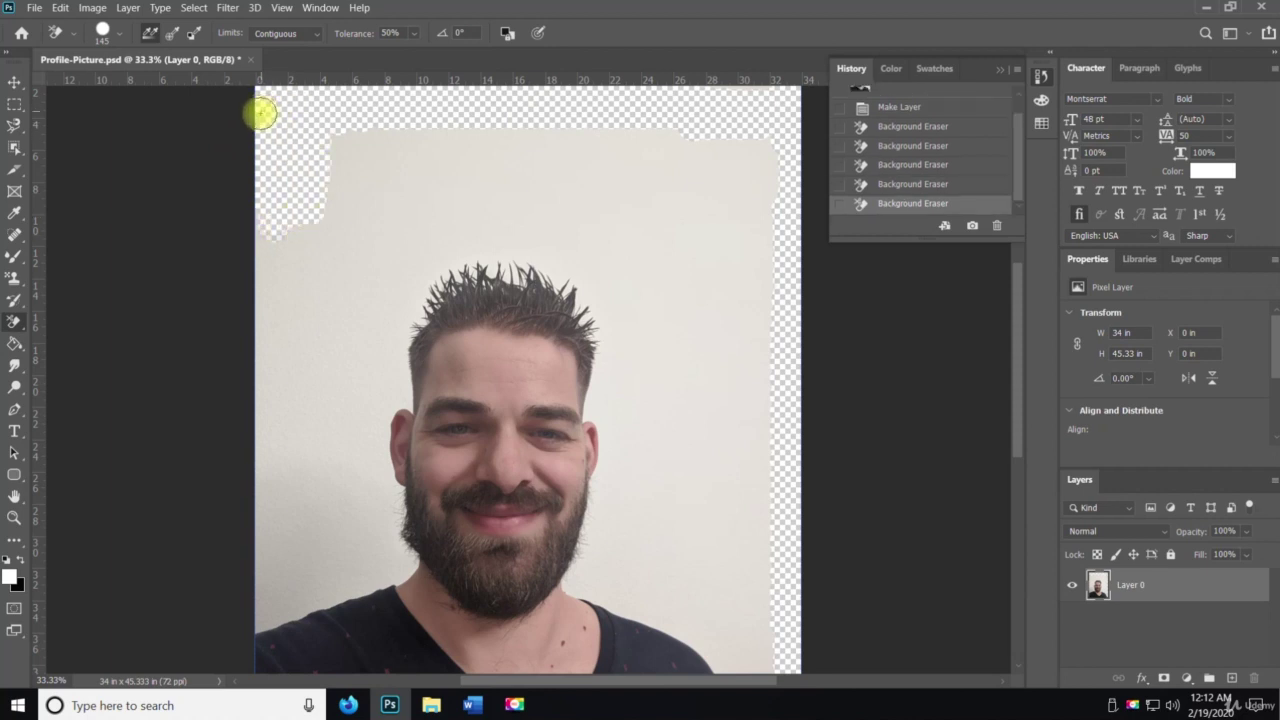
Step: Set the Background Eraser brush size to 216 px and erase the wall above the head and in the photo's upper-right area
click(120, 36)
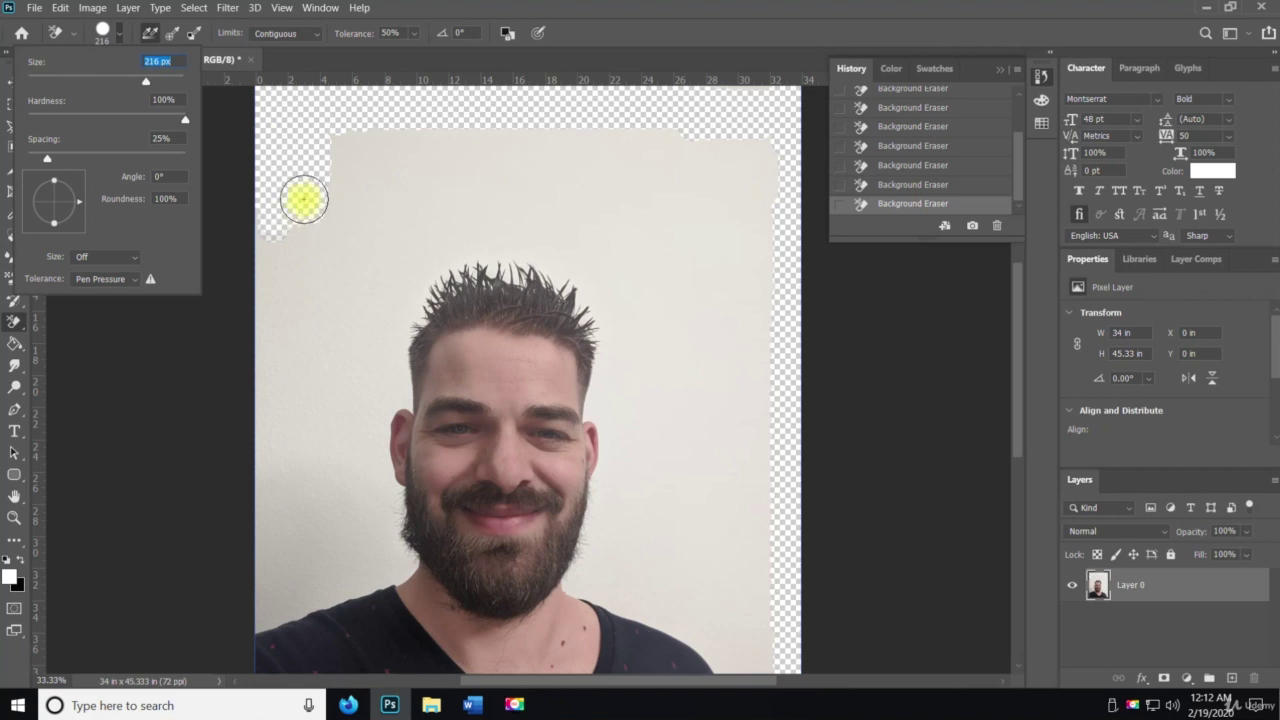
mouse_move(320, 142)
mouse_down()
mouse_move(749, 140)
mouse_move(493, 152)
mouse_up()
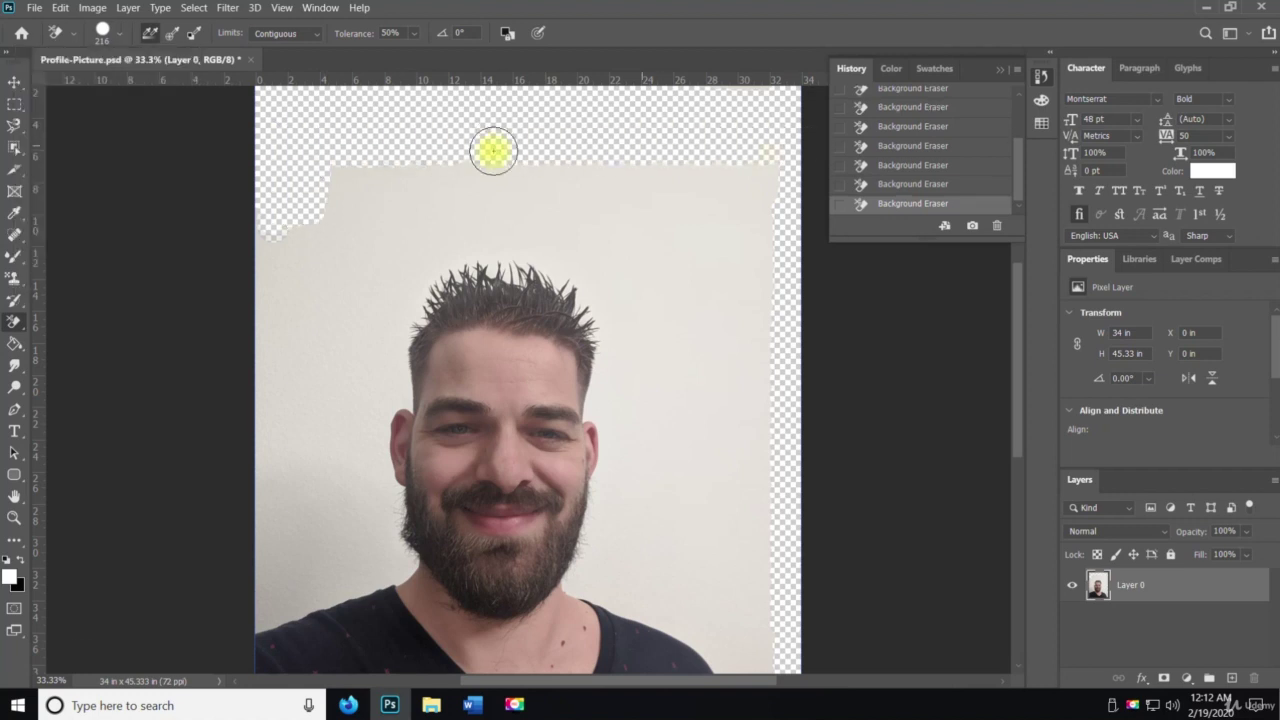
mouse_move(343, 174)
mouse_down()
mouse_move(785, 177)
mouse_move(778, 156)
mouse_move(738, 151)
mouse_move(762, 141)
mouse_move(749, 345)
mouse_up()
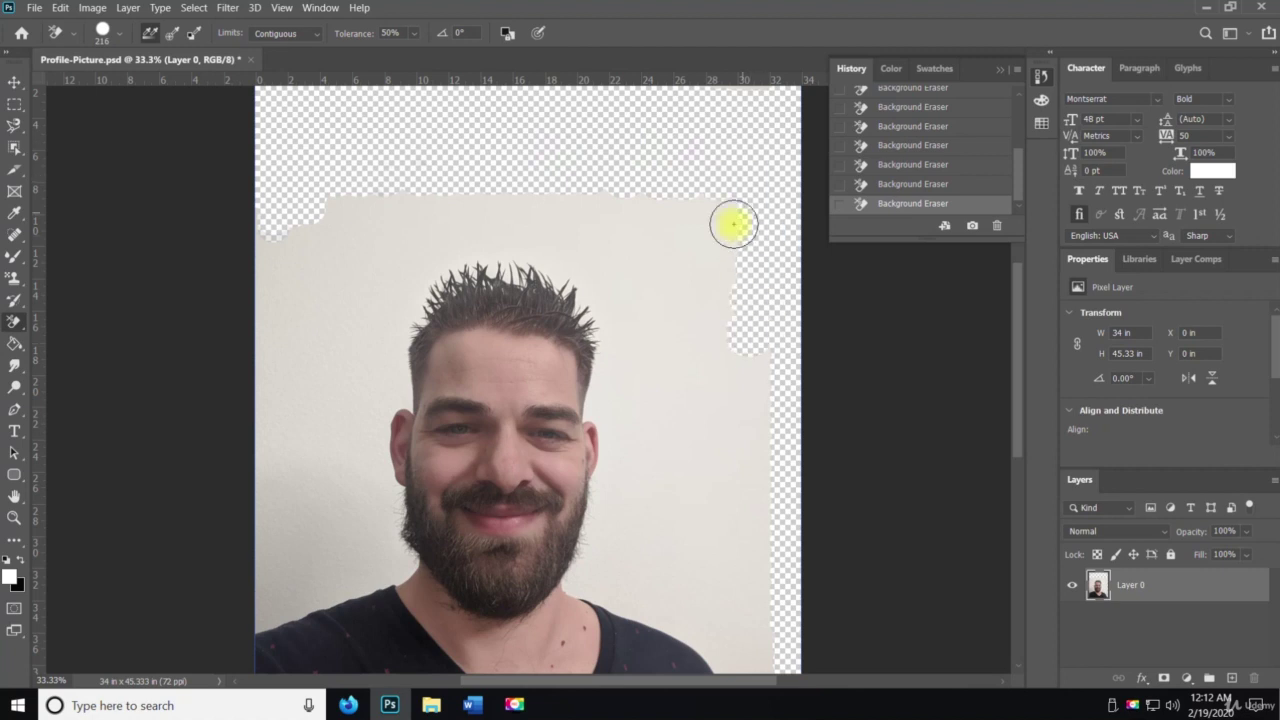
mouse_move(734, 225)
mouse_down()
mouse_move(719, 355)
mouse_move(686, 241)
mouse_move(696, 289)
mouse_move(667, 258)
mouse_move(637, 289)
mouse_up()
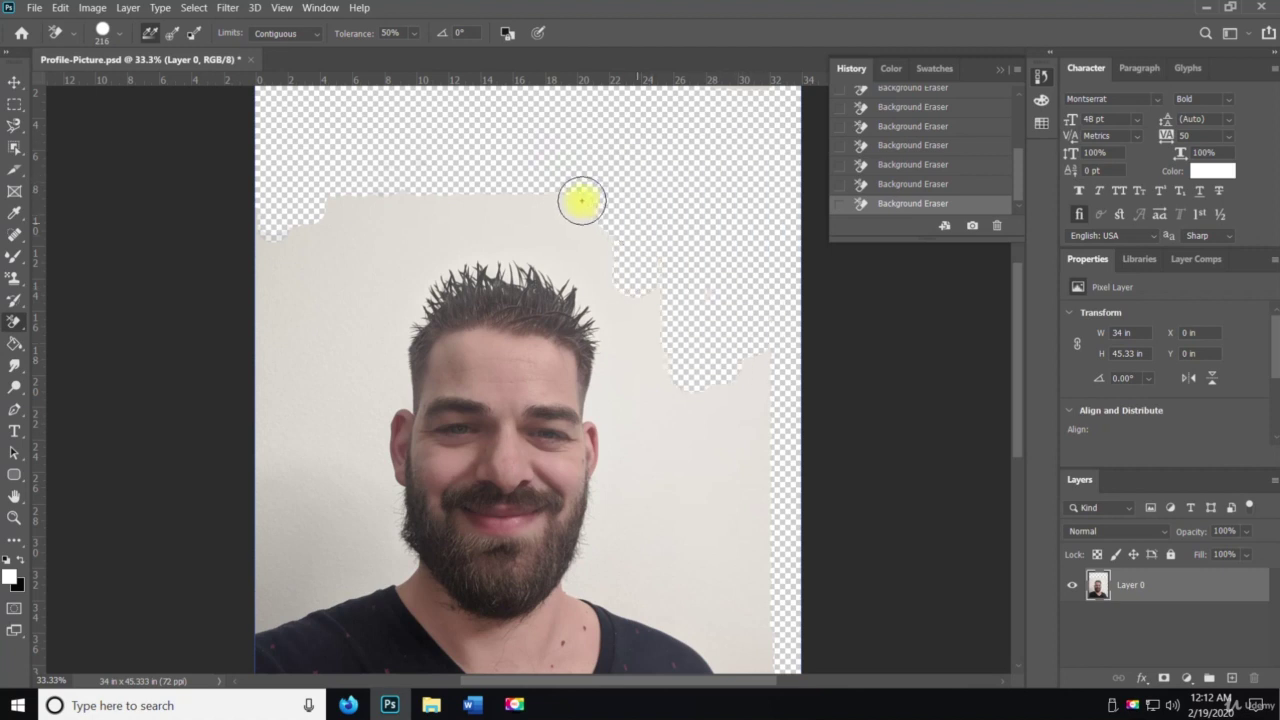
Step: Erase the wall closely around the man's hair, ears, beard and both shoulders with the Background Eraser
mouse_move(581, 201)
mouse_down()
mouse_move(317, 201)
mouse_move(262, 231)
mouse_move(308, 241)
mouse_move(290, 270)
mouse_move(270, 252)
mouse_move(247, 357)
mouse_move(242, 489)
mouse_move(259, 612)
mouse_move(397, 561)
mouse_move(376, 433)
mouse_up()
mouse_move(397, 368)
mouse_down()
mouse_move(419, 263)
mouse_move(435, 253)
mouse_move(527, 247)
mouse_move(597, 296)
mouse_up()
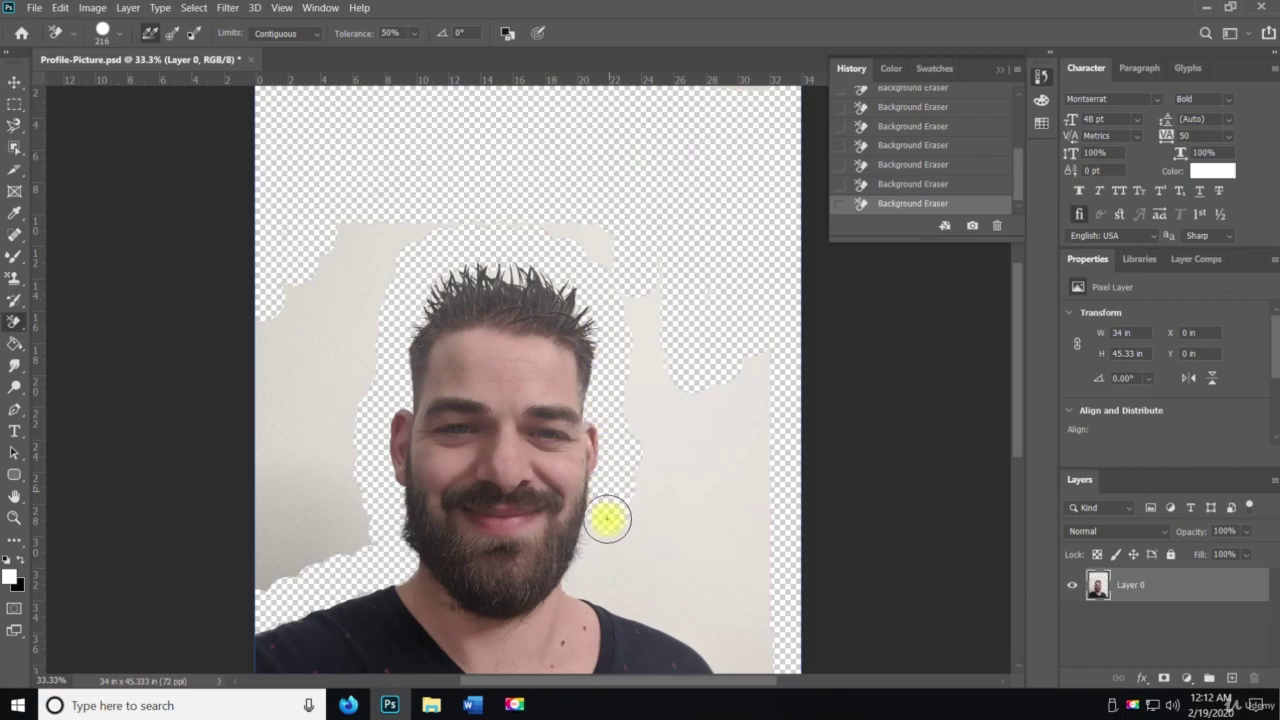
mouse_move(608, 518)
mouse_down()
mouse_move(589, 578)
mouse_move(645, 593)
mouse_move(751, 666)
mouse_up()
Step: Erase the remaining wall between the man and the photo's right edge, from the sleeve up to head height
scroll(771, 523, down, 3)
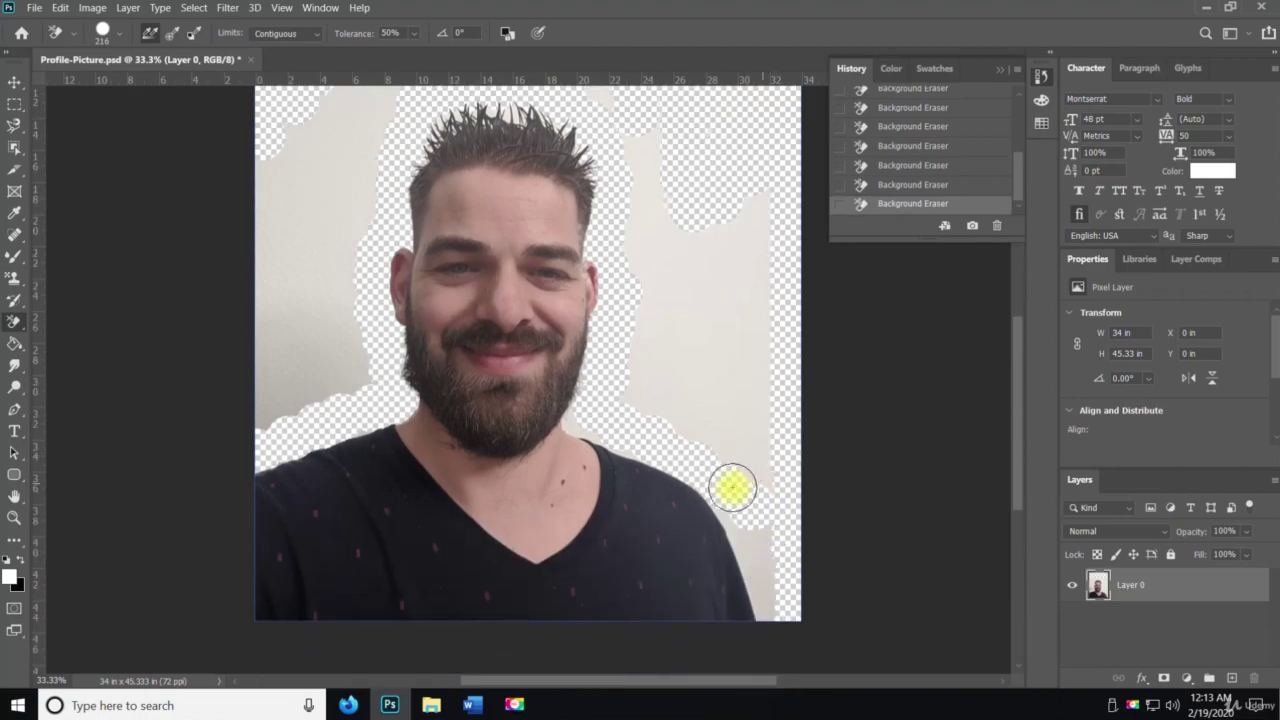
mouse_move(733, 487)
mouse_down()
mouse_move(785, 609)
mouse_move(760, 583)
mouse_up()
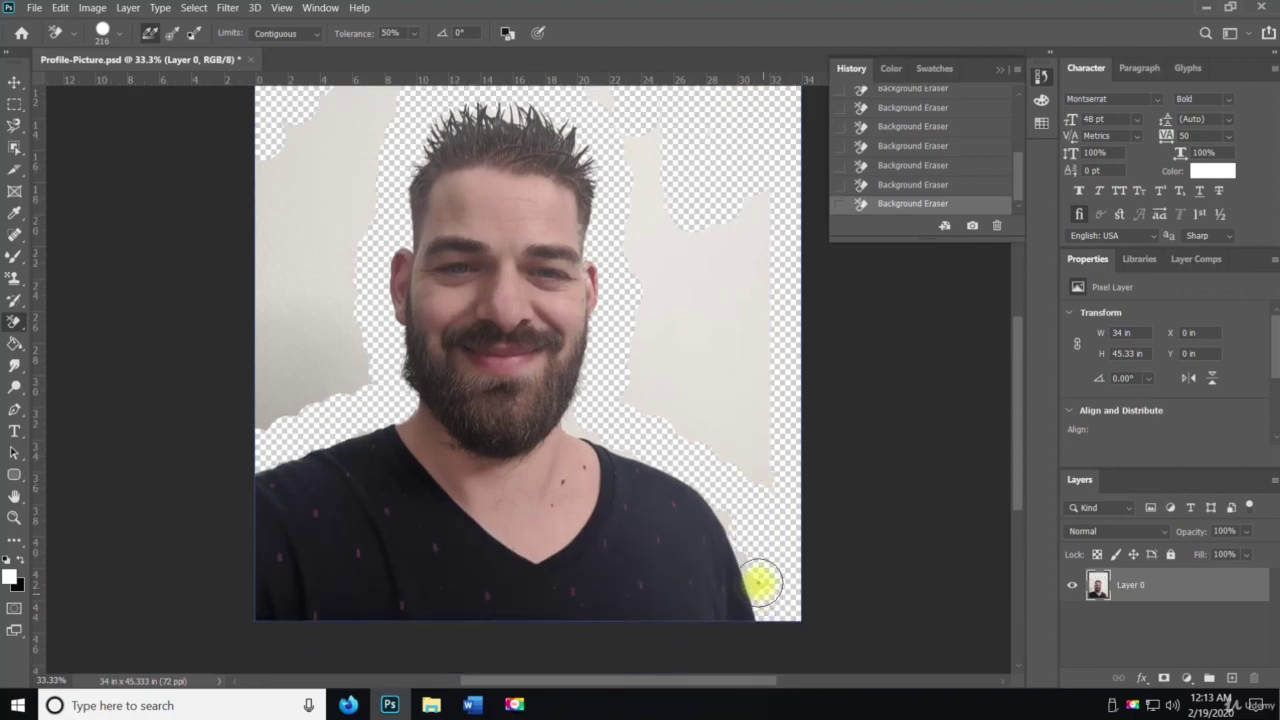
mouse_move(727, 507)
mouse_down()
mouse_move(758, 462)
mouse_move(742, 177)
mouse_move(774, 247)
mouse_move(771, 159)
mouse_move(724, 347)
mouse_move(697, 197)
mouse_move(730, 472)
mouse_up()
drag(696, 420, 643, 376)
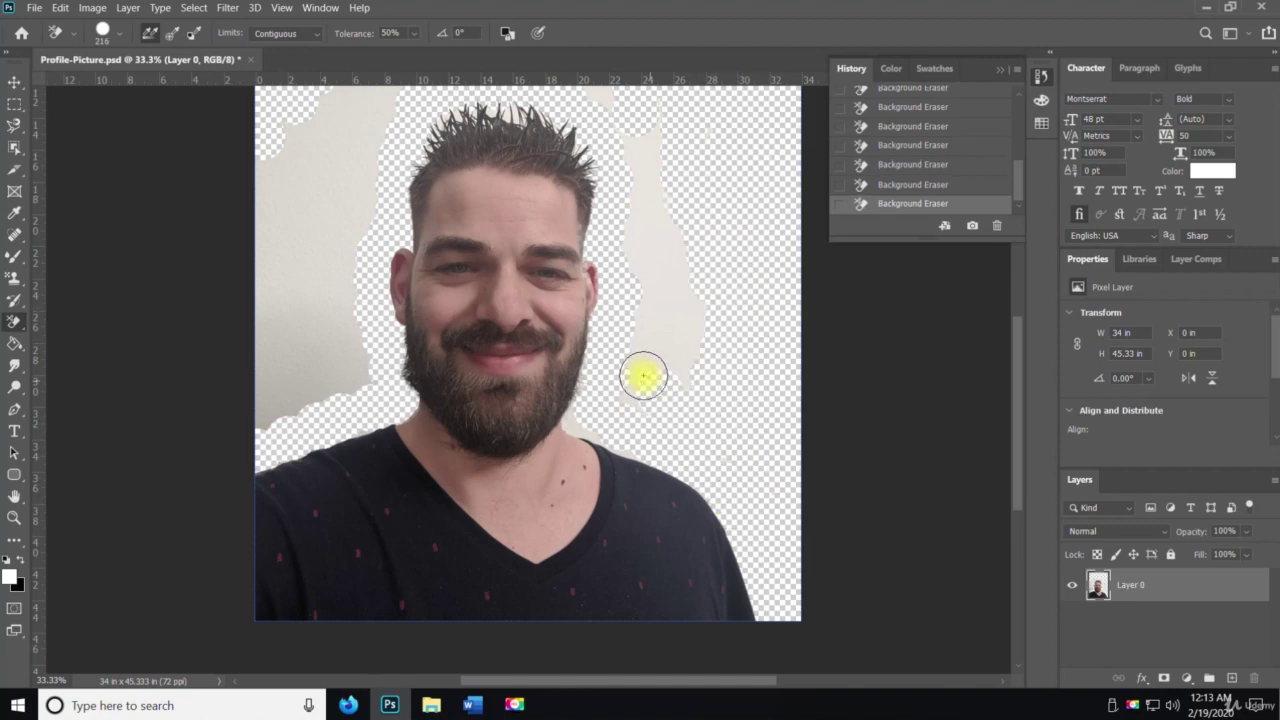
mouse_move(693, 320)
mouse_down()
mouse_move(653, 358)
mouse_move(653, 313)
mouse_move(638, 352)
mouse_move(646, 126)
mouse_up()
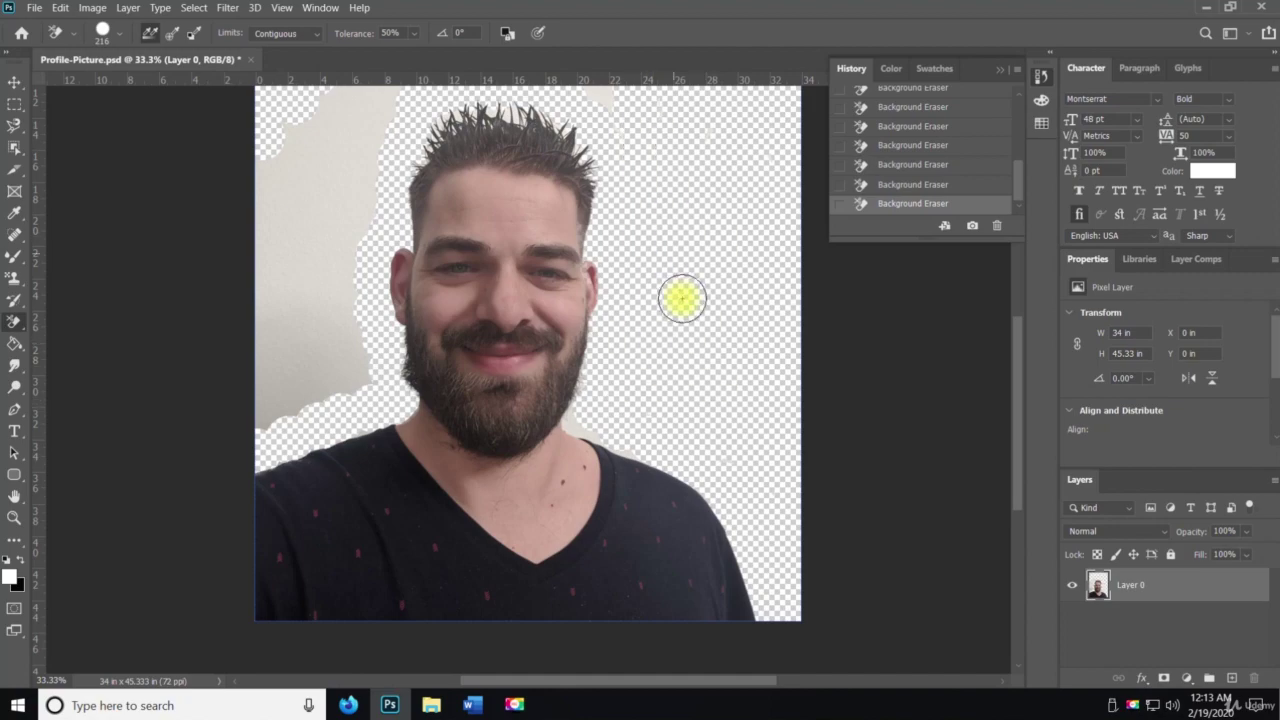
Step: Erase the wall remnants above the hair and the remaining wall area along the photo's left side
key(space)
mouse_move(666, 309)
mouse_down()
mouse_move(702, 476)
mouse_move(654, 433)
mouse_up()
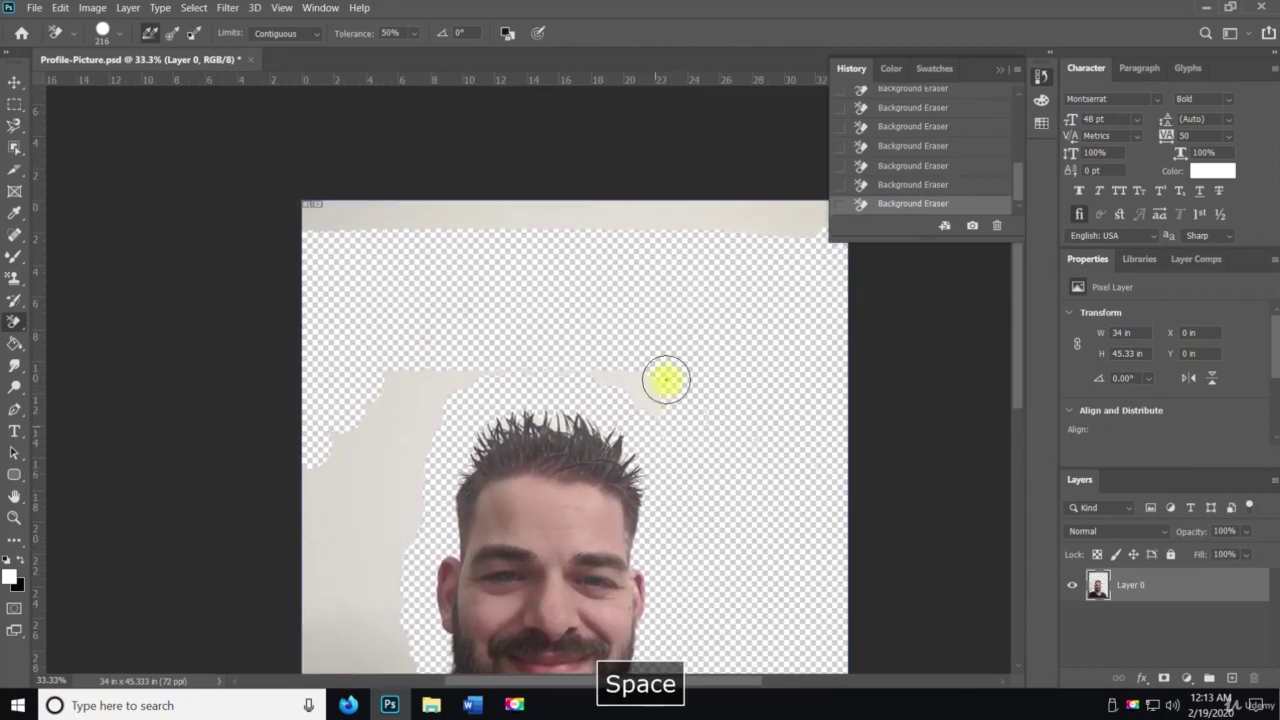
mouse_move(667, 380)
mouse_down()
mouse_move(611, 363)
mouse_move(670, 402)
mouse_move(672, 446)
mouse_move(676, 420)
mouse_move(654, 402)
mouse_move(655, 430)
mouse_move(681, 465)
mouse_move(609, 395)
mouse_up()
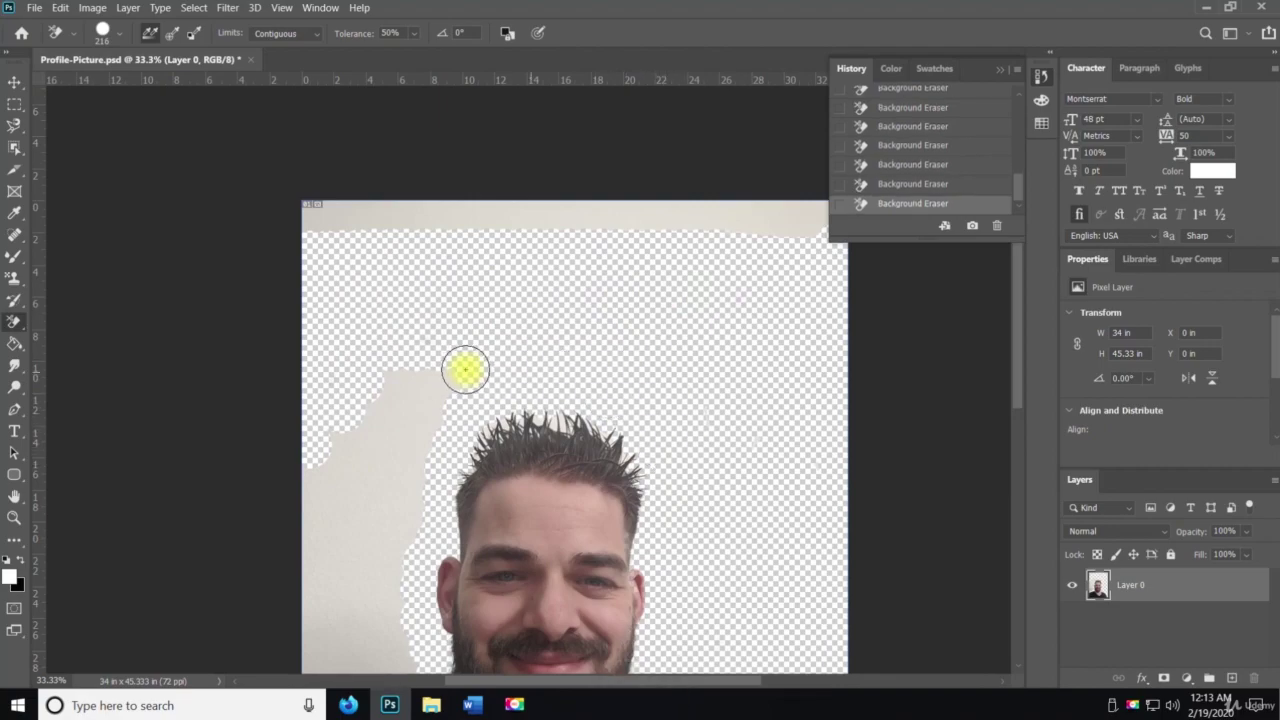
mouse_move(465, 370)
mouse_down()
mouse_move(380, 377)
mouse_move(394, 500)
mouse_move(369, 600)
mouse_move(410, 499)
mouse_move(410, 428)
mouse_move(343, 571)
mouse_move(403, 423)
mouse_move(389, 443)
mouse_move(358, 426)
mouse_move(317, 551)
mouse_move(313, 491)
mouse_move(366, 417)
mouse_move(391, 234)
mouse_up()
key(space)
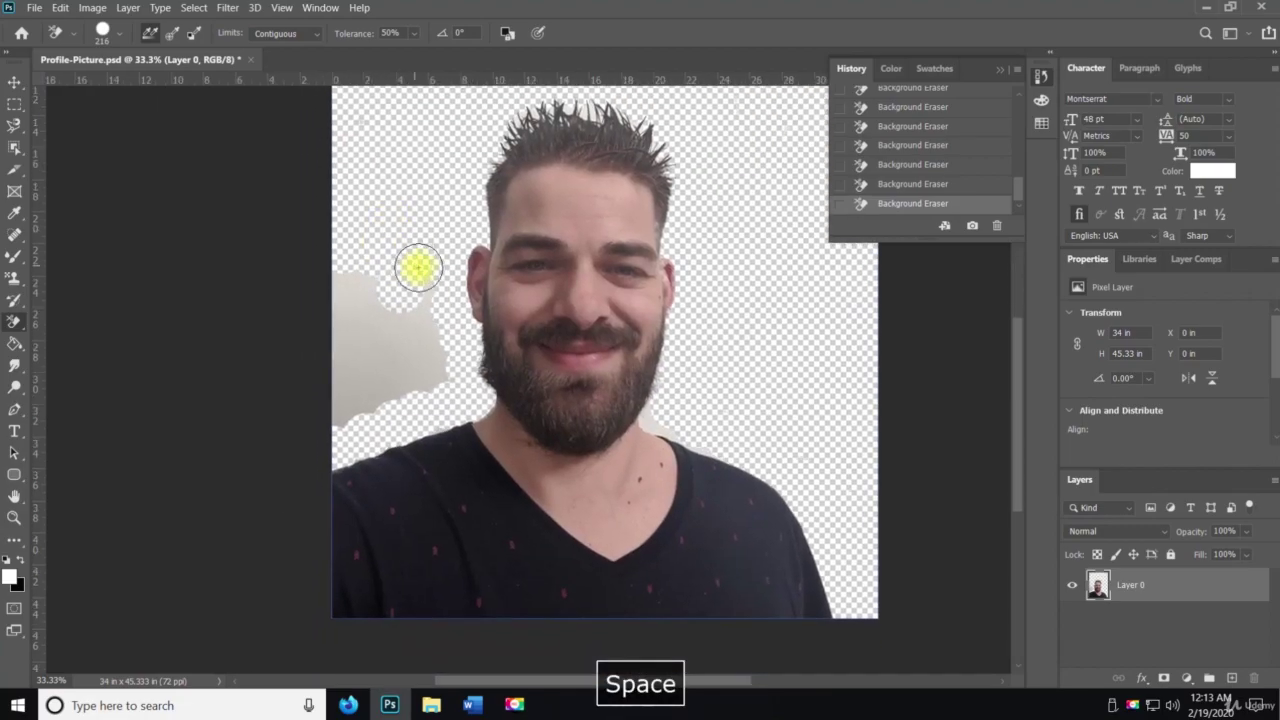
mouse_move(436, 351)
mouse_down()
mouse_move(430, 291)
mouse_move(430, 331)
mouse_move(401, 280)
mouse_move(395, 385)
mouse_move(400, 299)
mouse_up()
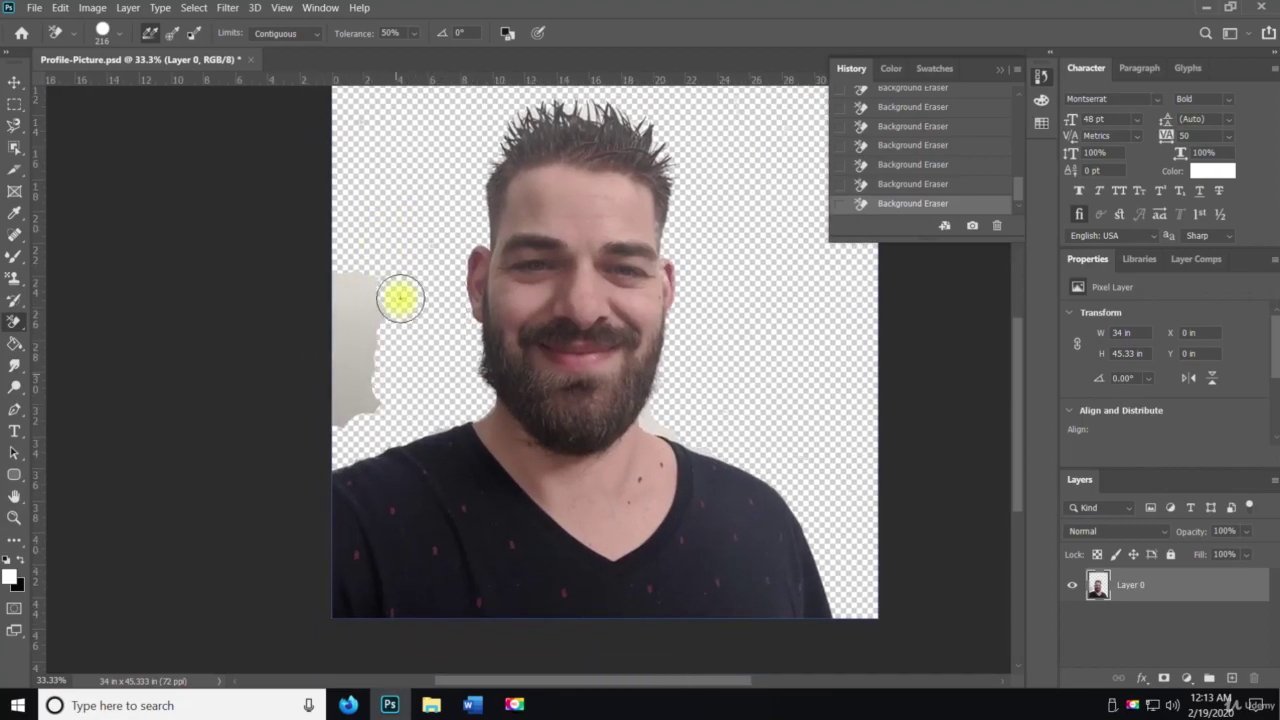
mouse_move(394, 394)
mouse_down()
mouse_move(328, 416)
mouse_move(362, 336)
mouse_move(357, 273)
mouse_move(318, 339)
mouse_move(325, 305)
mouse_move(324, 372)
mouse_move(348, 316)
mouse_up()
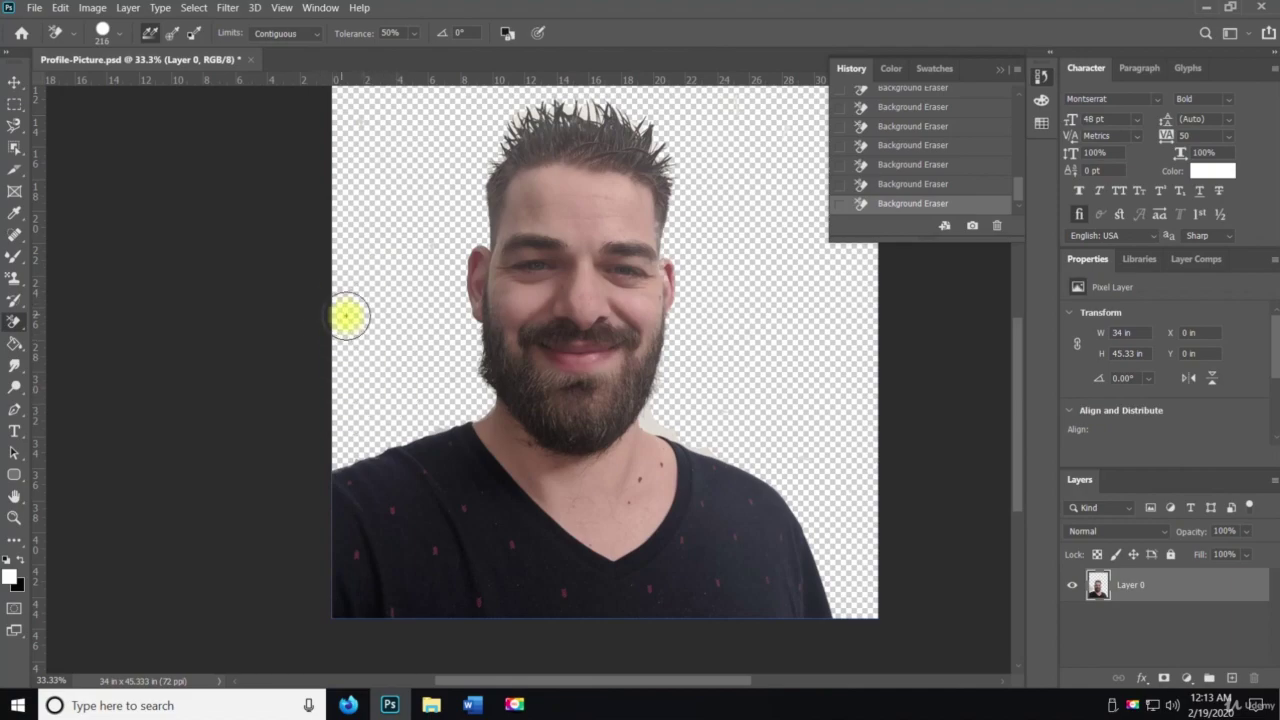
Step: Erase the leftover strip of wall along the photo's top edge with the Background Eraser
key(space)
mouse_move(763, 289)
mouse_down()
mouse_move(700, 715)
mouse_move(691, 531)
mouse_up()
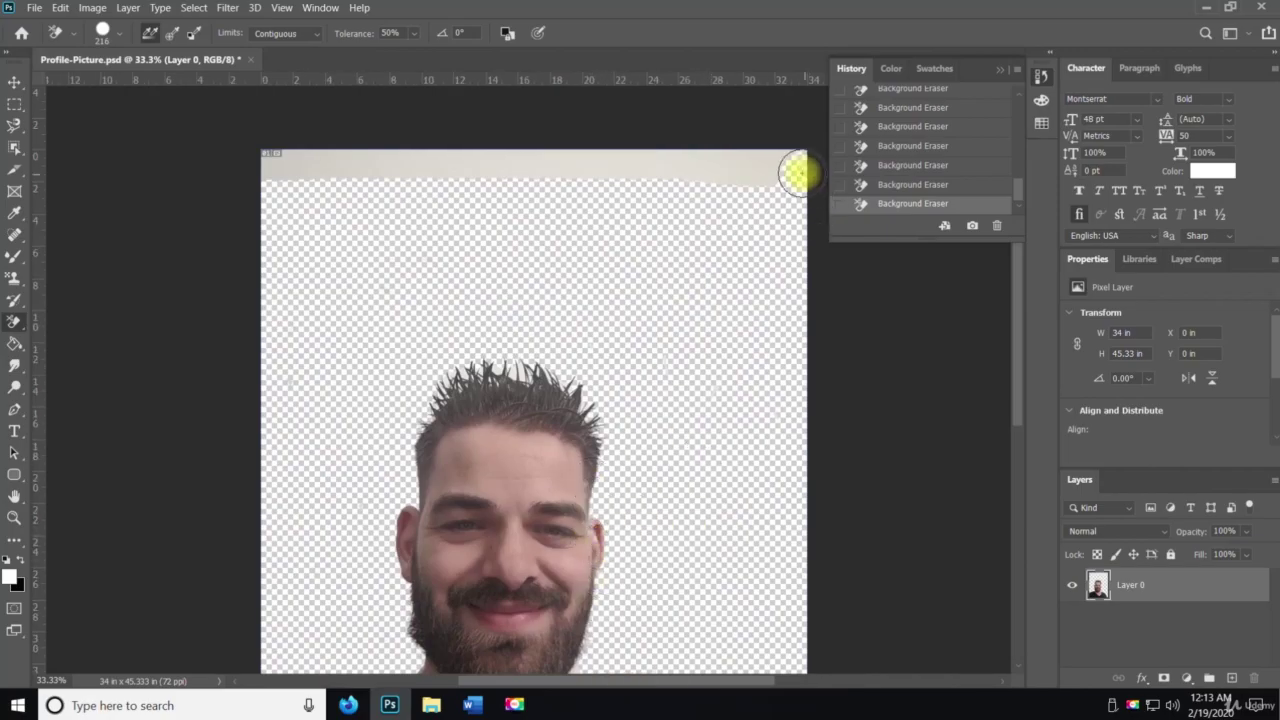
mouse_move(800, 174)
mouse_down()
mouse_move(266, 177)
mouse_move(306, 153)
mouse_move(529, 157)
mouse_up()
scroll(789, 466, down, 3)
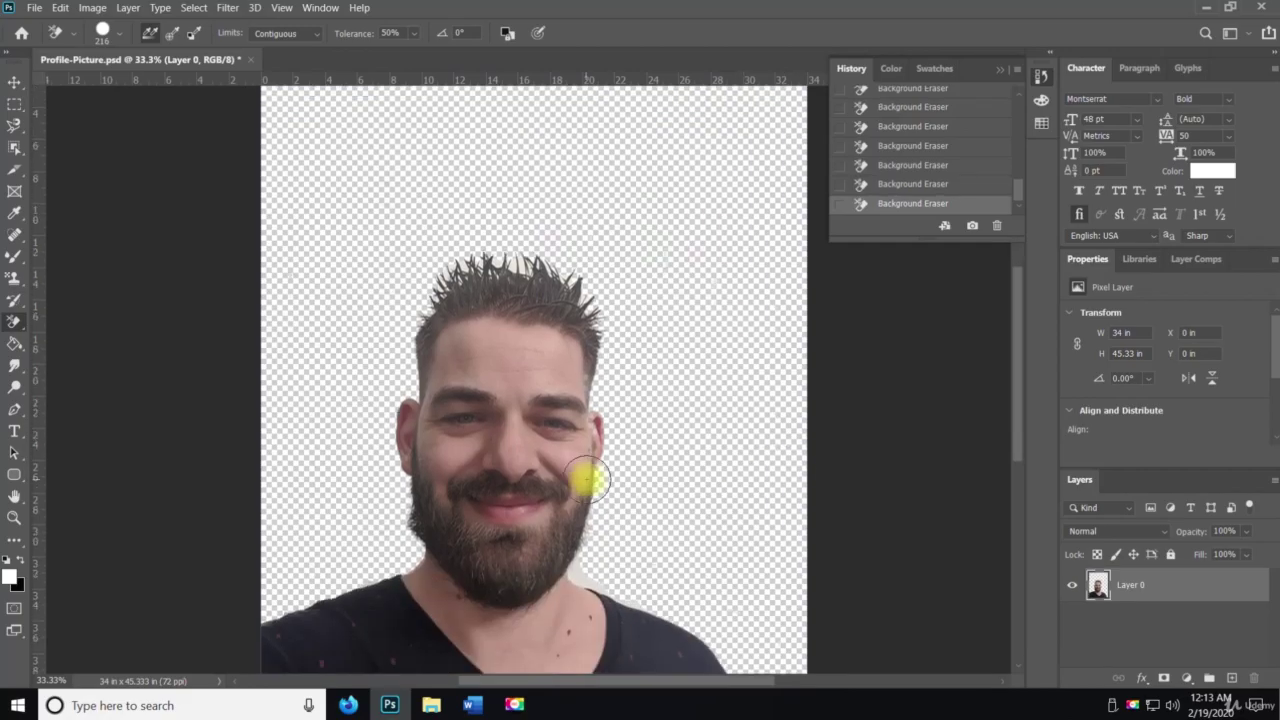
Step: Switch to the Magic Eraser Tool and revert the photo to its original Profile-Picture.jpg history state
right_click(18, 323)
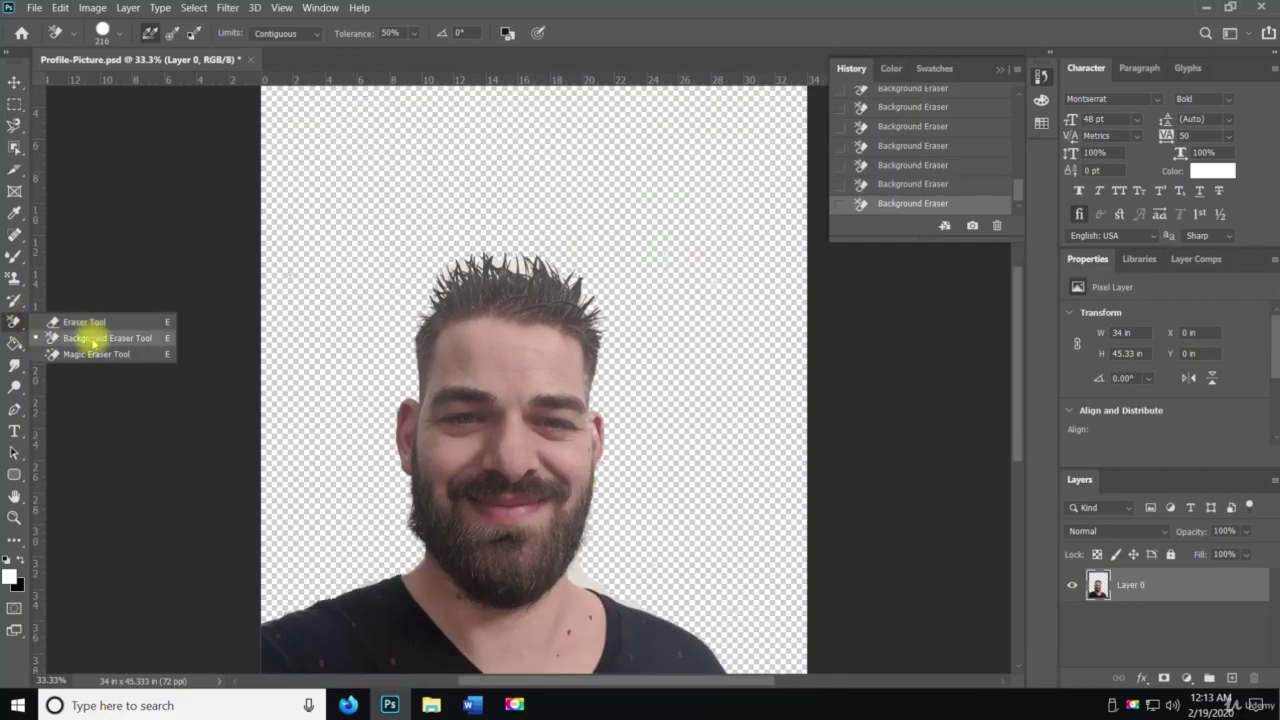
click(97, 356)
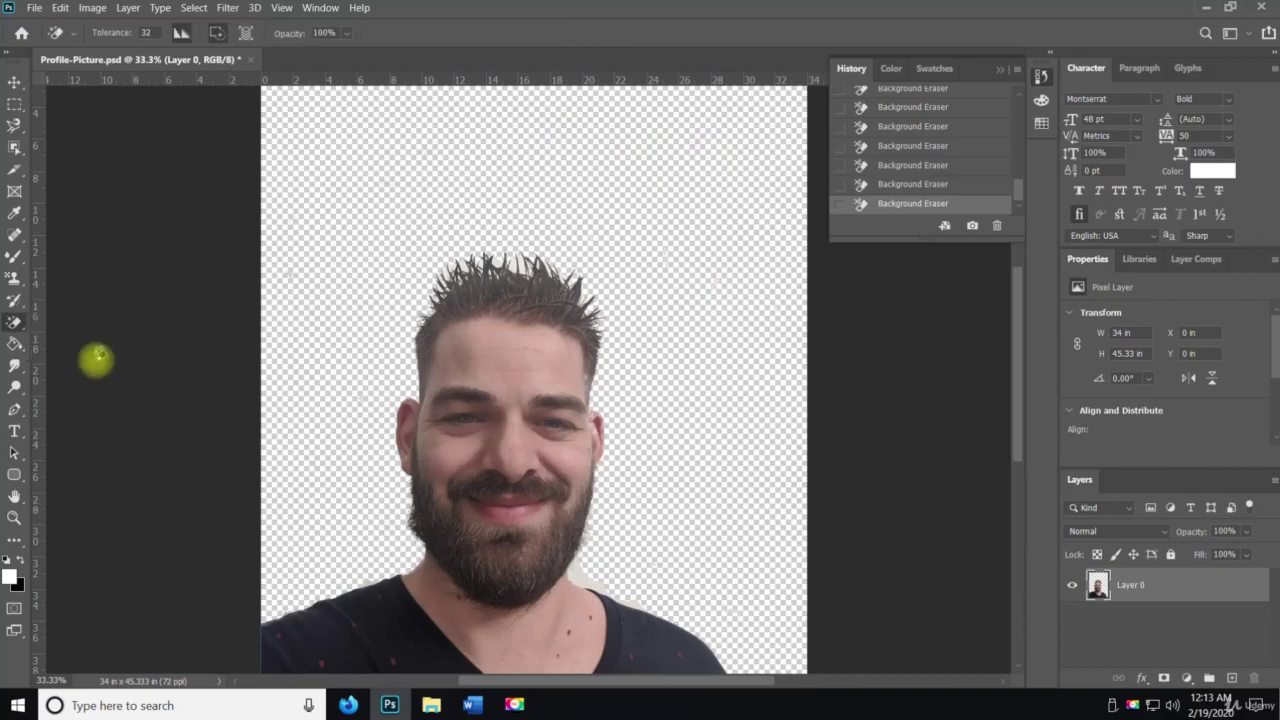
scroll(894, 132, up, 3)
scroll(893, 120, up, 1)
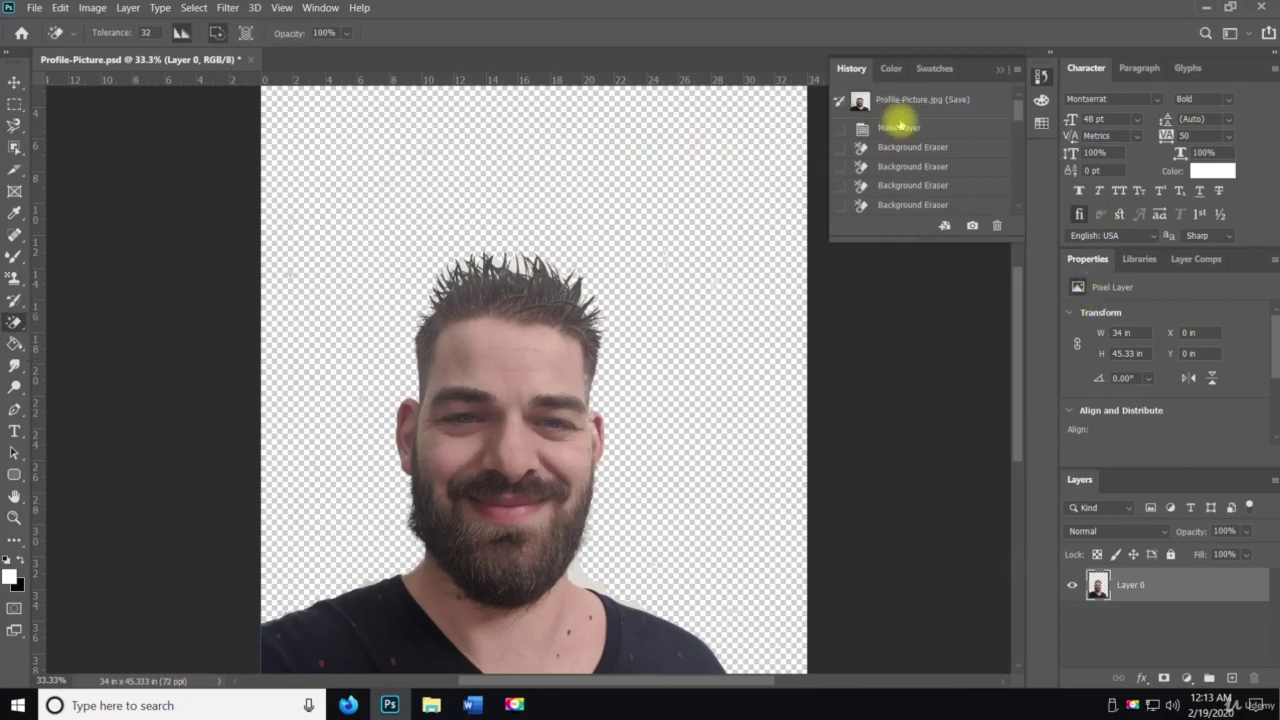
click(894, 100)
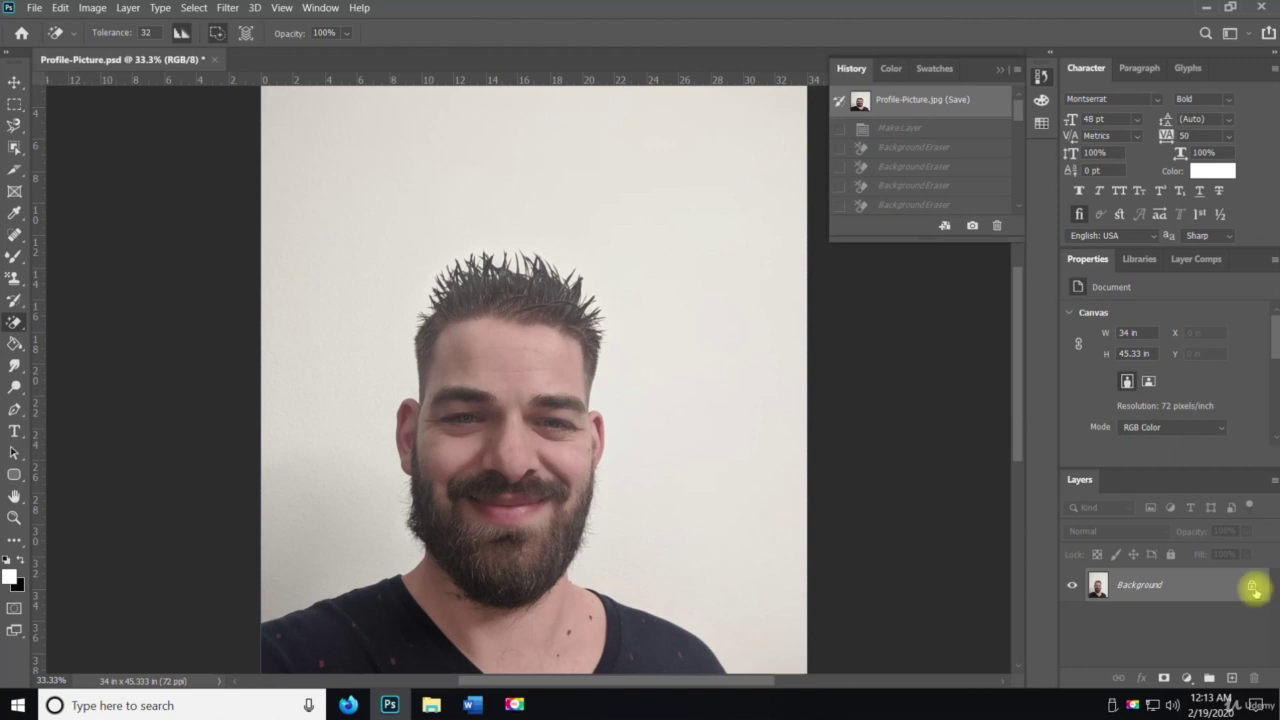
Step: Unlock the Background layer and remove the light wall and the shaded wall area beside the left shoulder with the Magic Eraser
click(1253, 589)
click(730, 507)
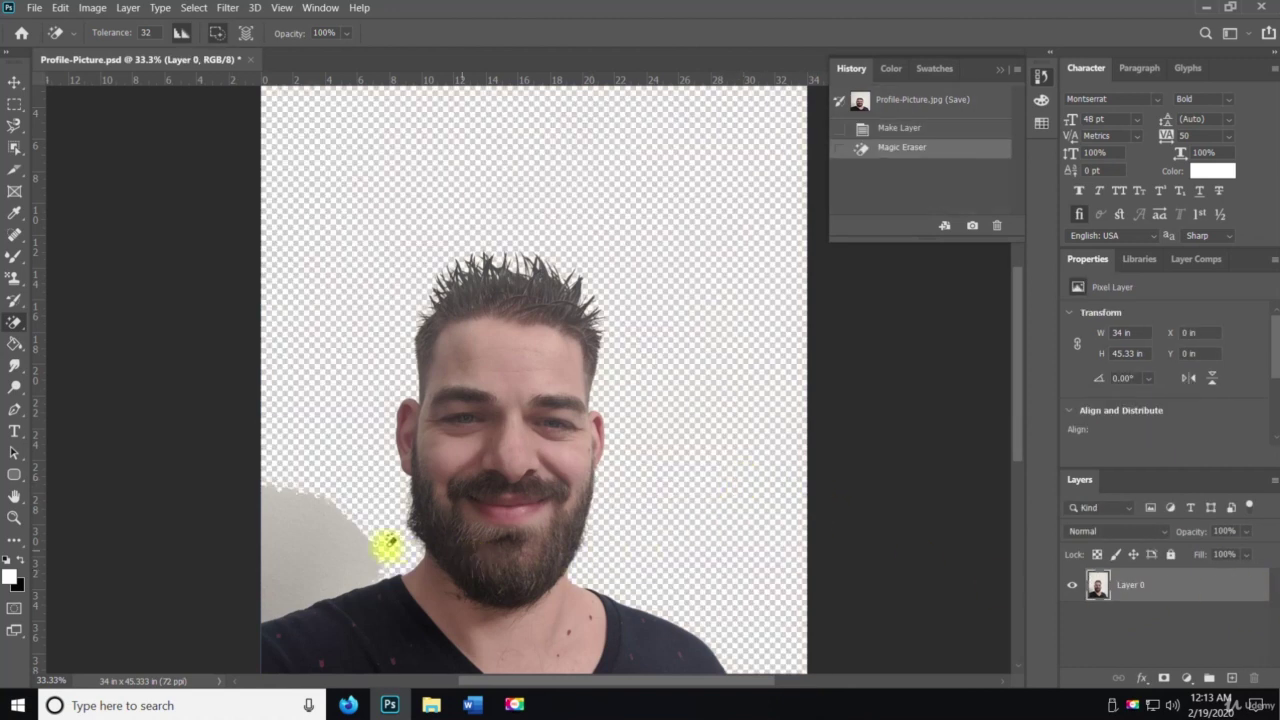
click(312, 512)
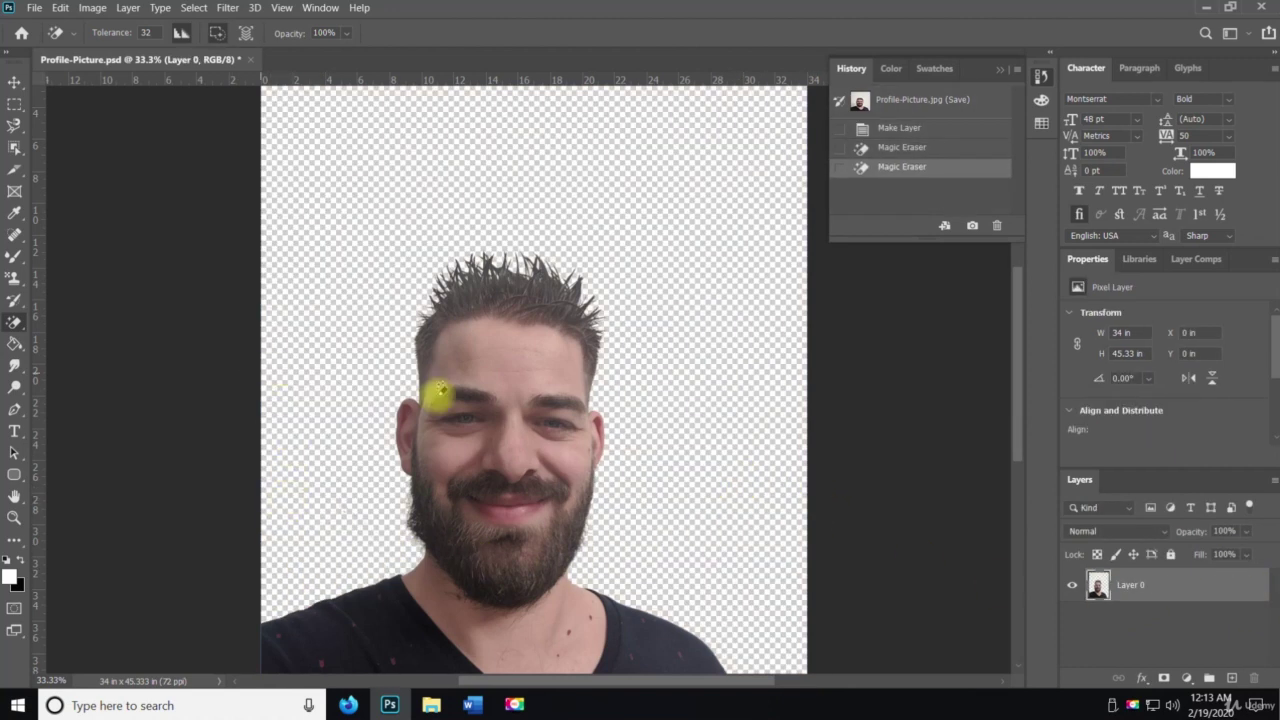
Step: Check the photo's edges for leftovers and remove the wall patch in its bottom-right corner with the Magic Eraser
scroll(750, 430, up, 2)
scroll(843, 571, up, 2)
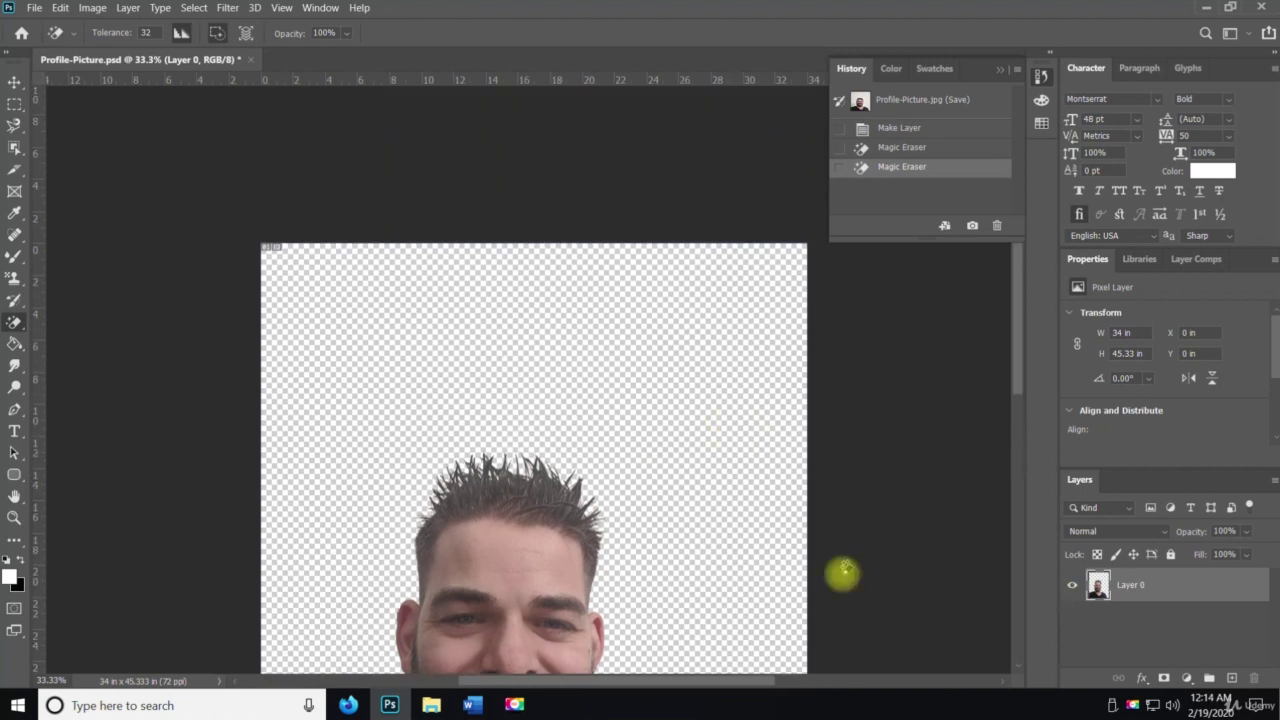
scroll(671, 434, down, 5)
scroll(628, 460, down, 2)
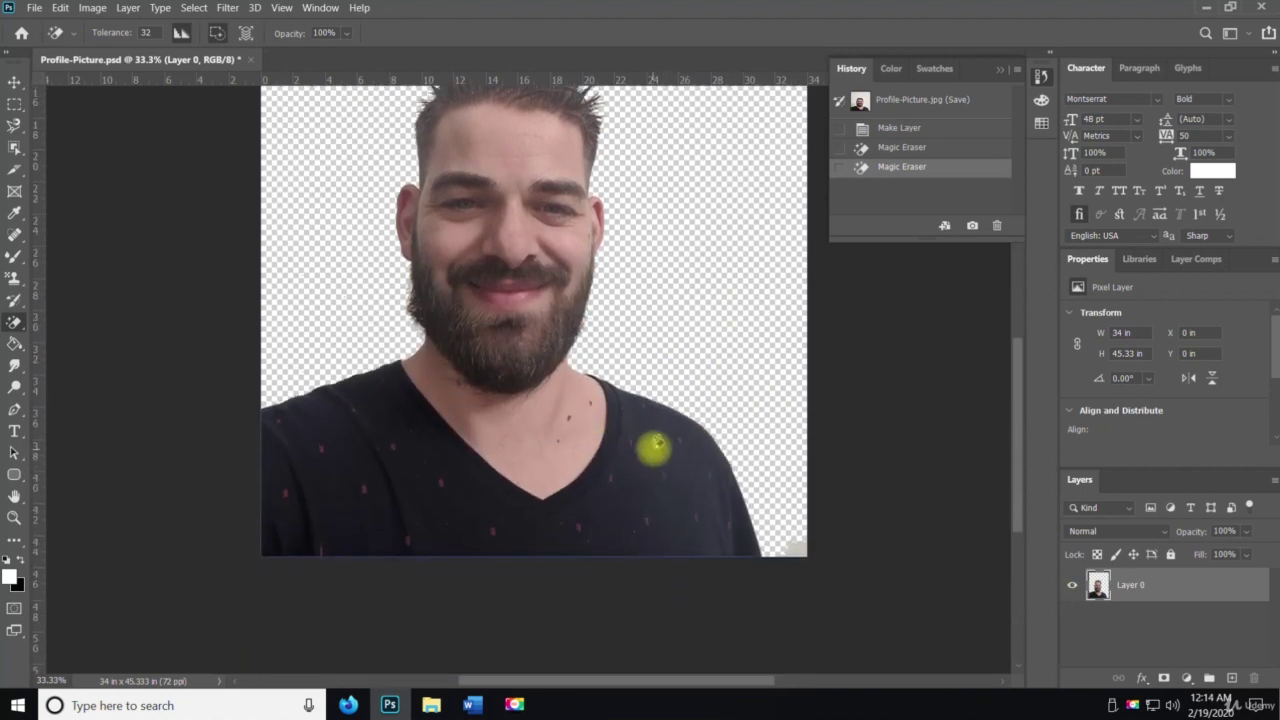
click(795, 544)
scroll(700, 295, up, 5)
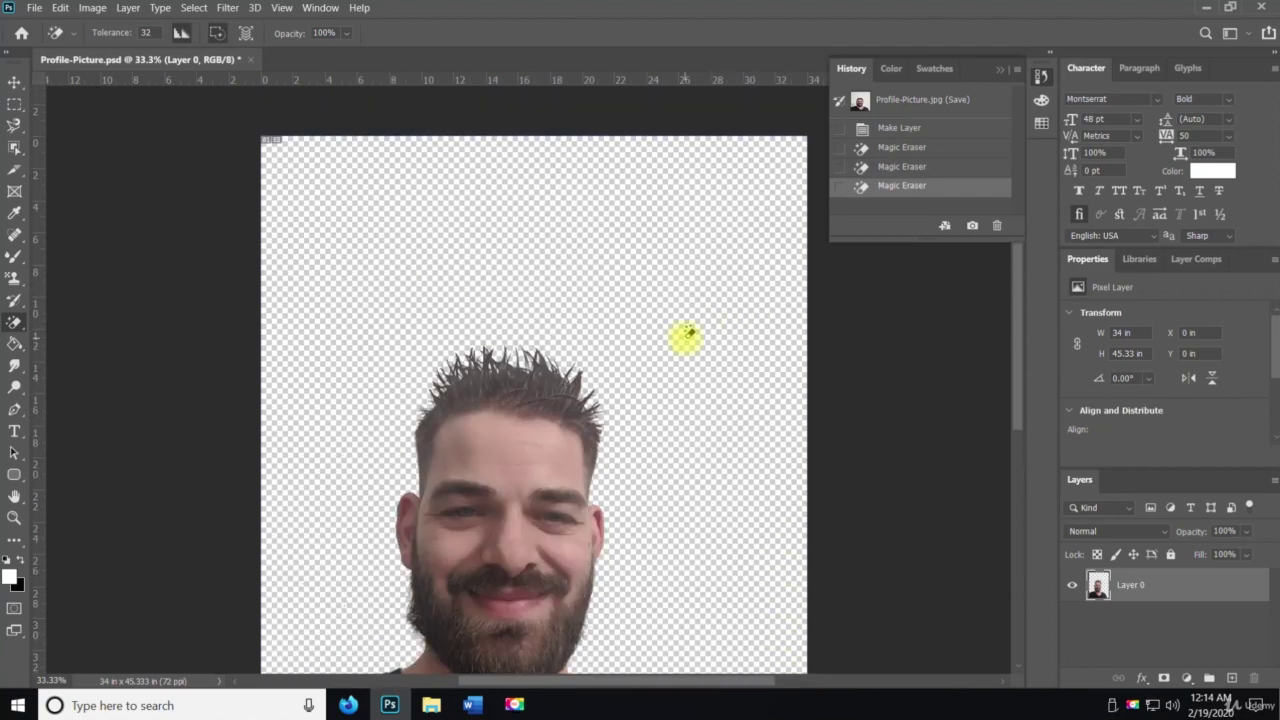
scroll(600, 370, down, 2)
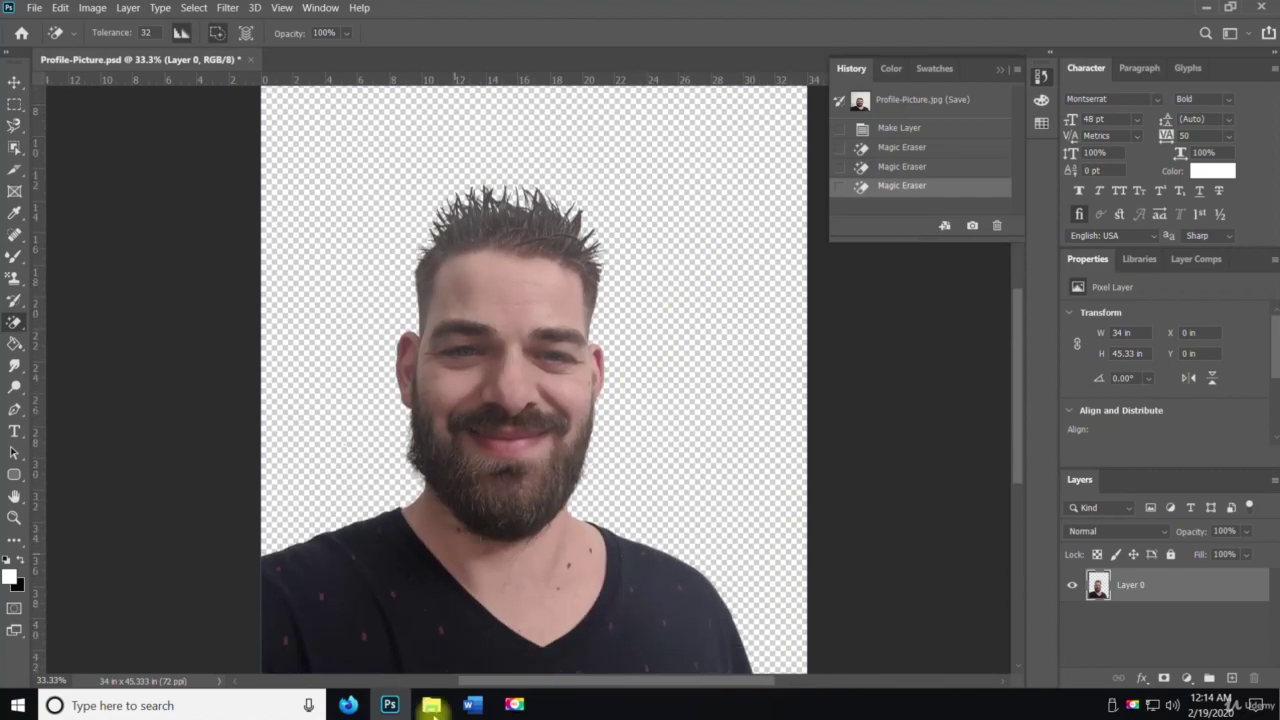
Step: Switch to a new Firefox Developer Edition window and open google.com
right_click(348, 705)
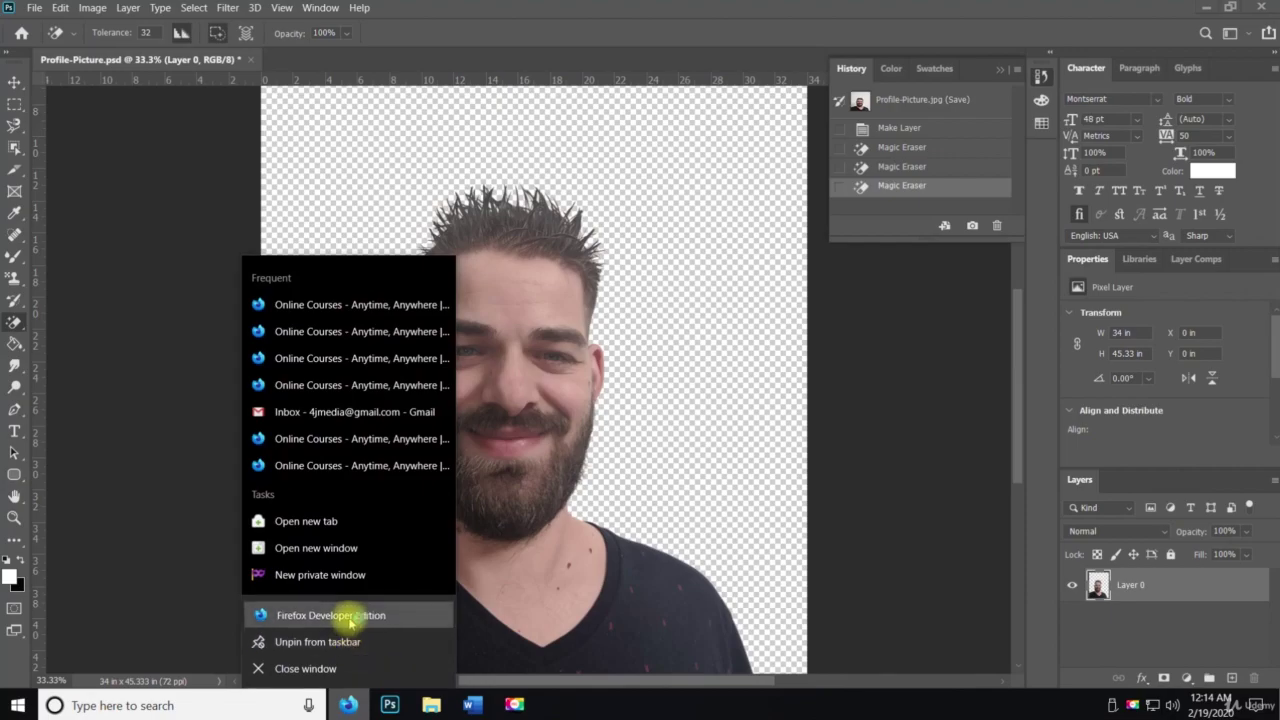
click(340, 614)
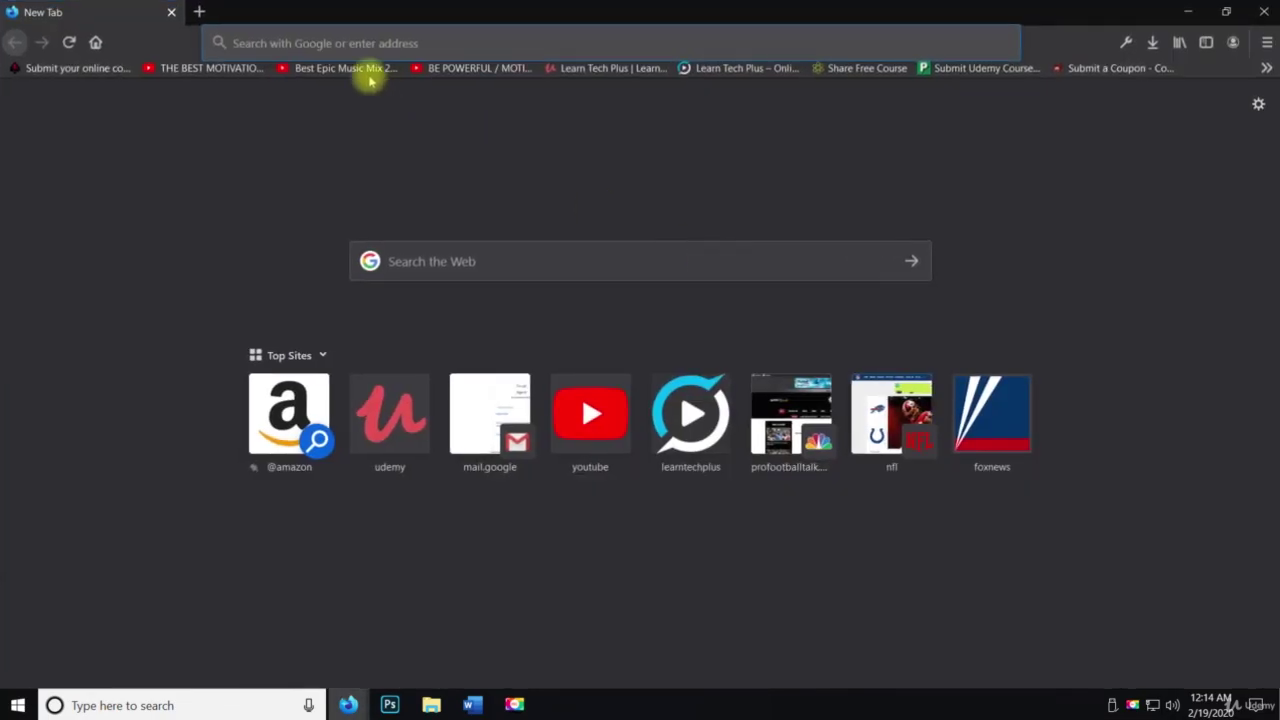
click(366, 44)
text(g)
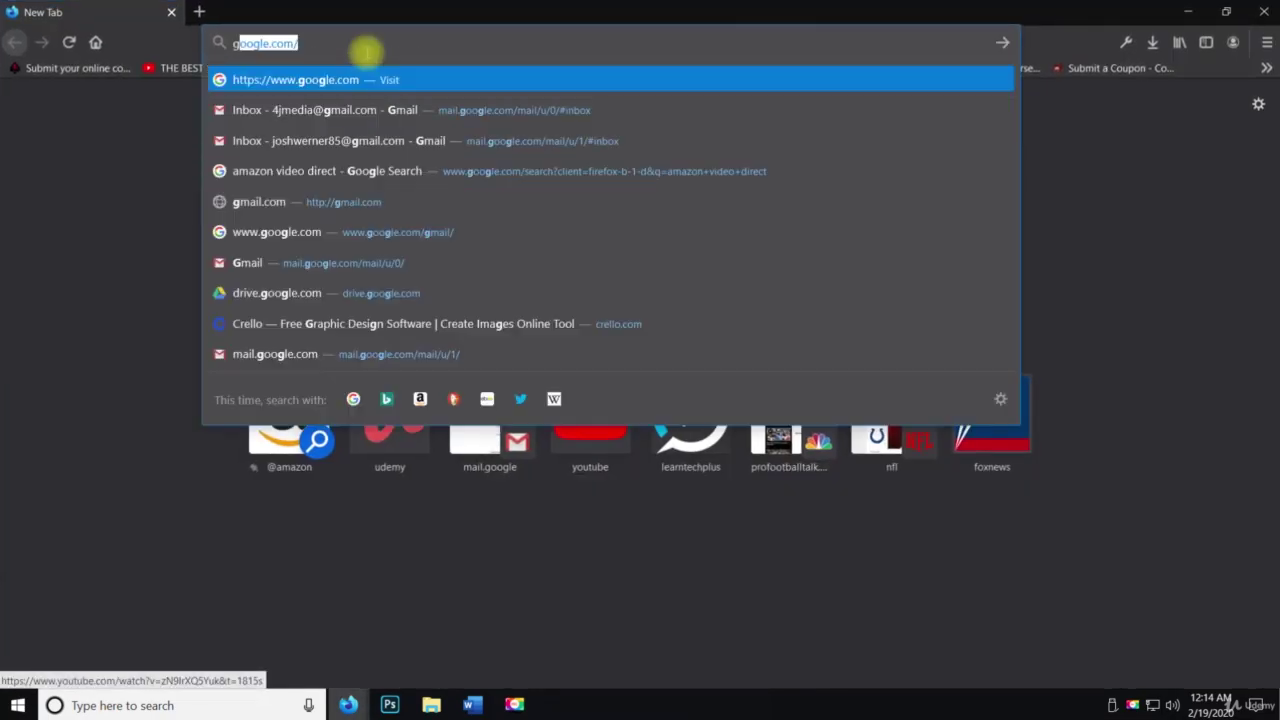
text(oogle.com)
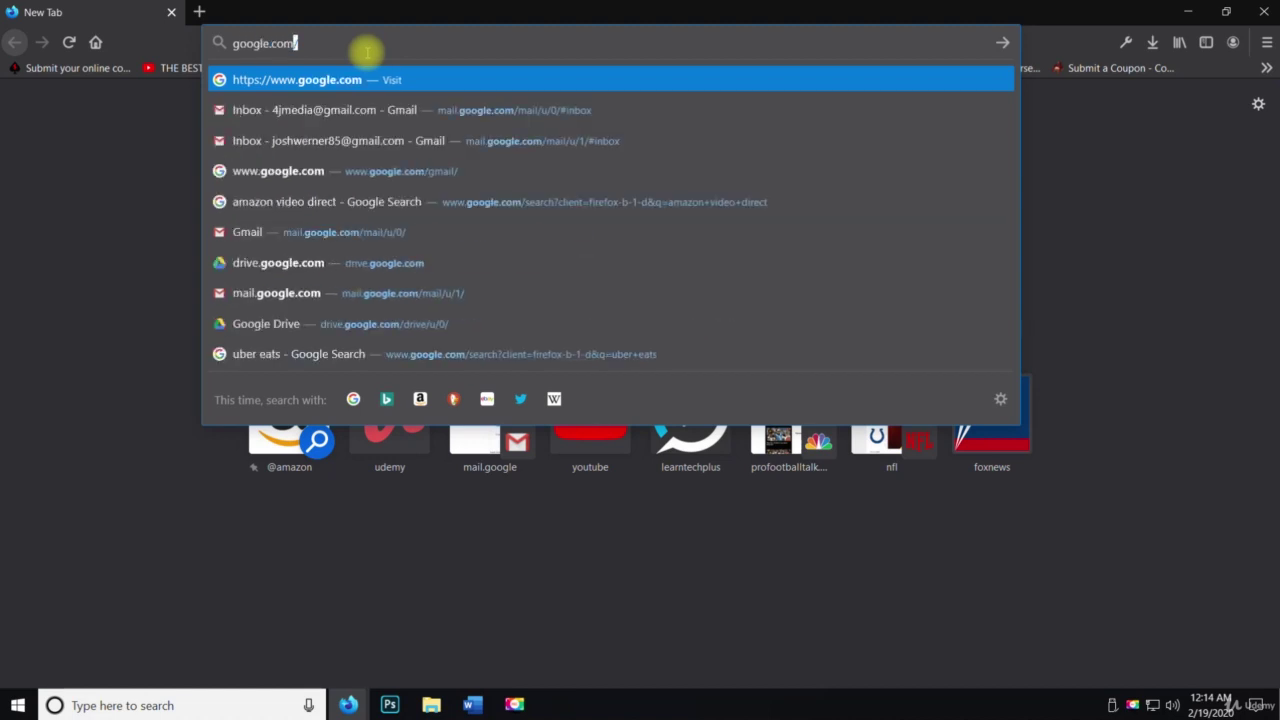
key(Return)
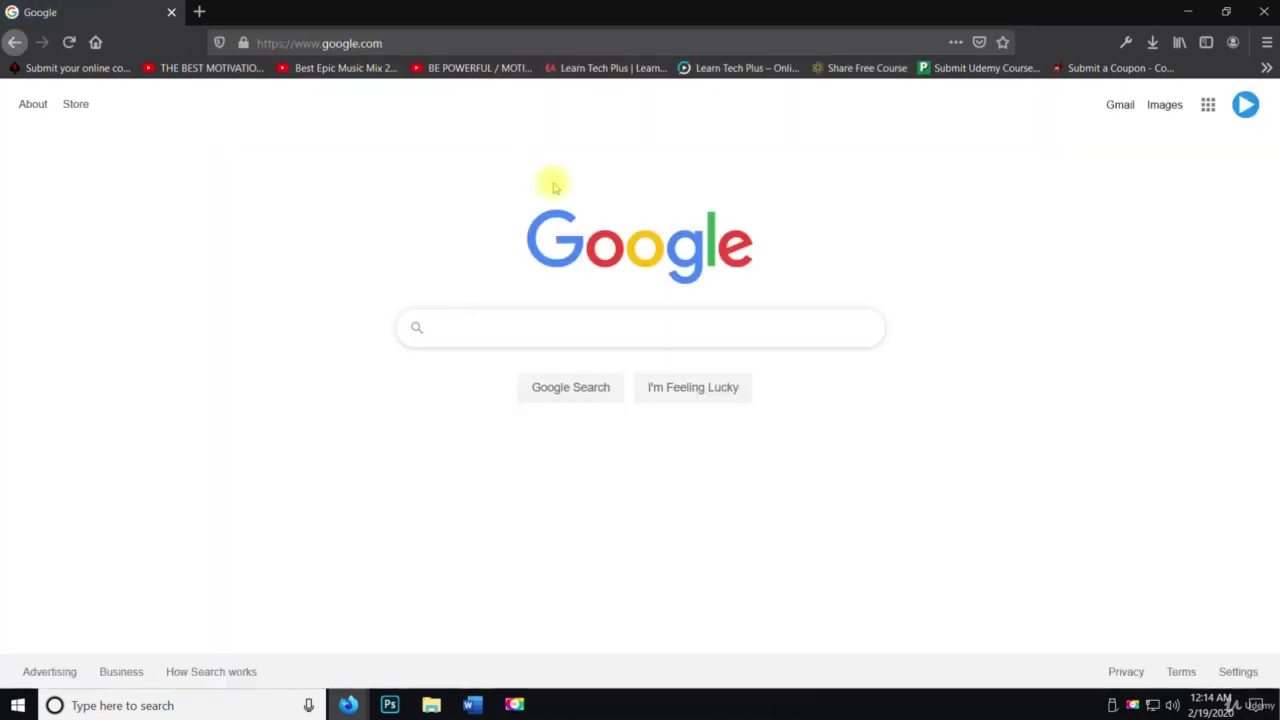
Step: Search Google for "palm trees" and show the image results
text(palm trees)
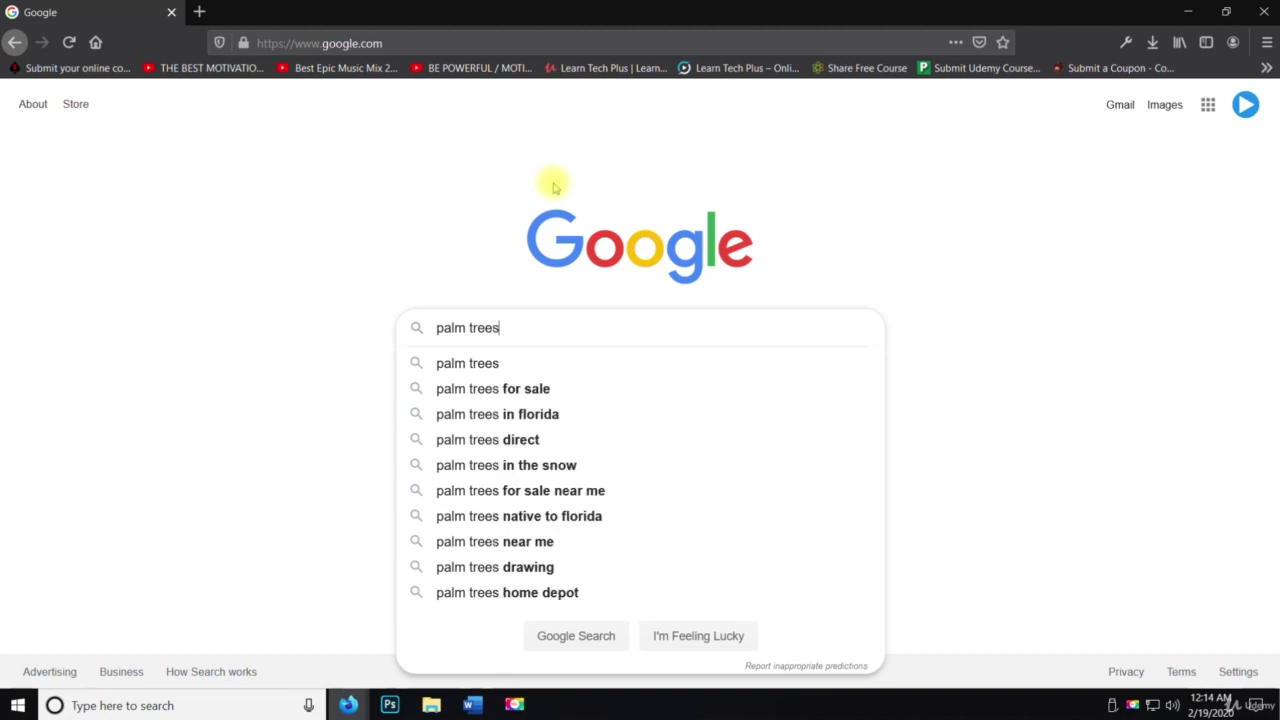
key(Return)
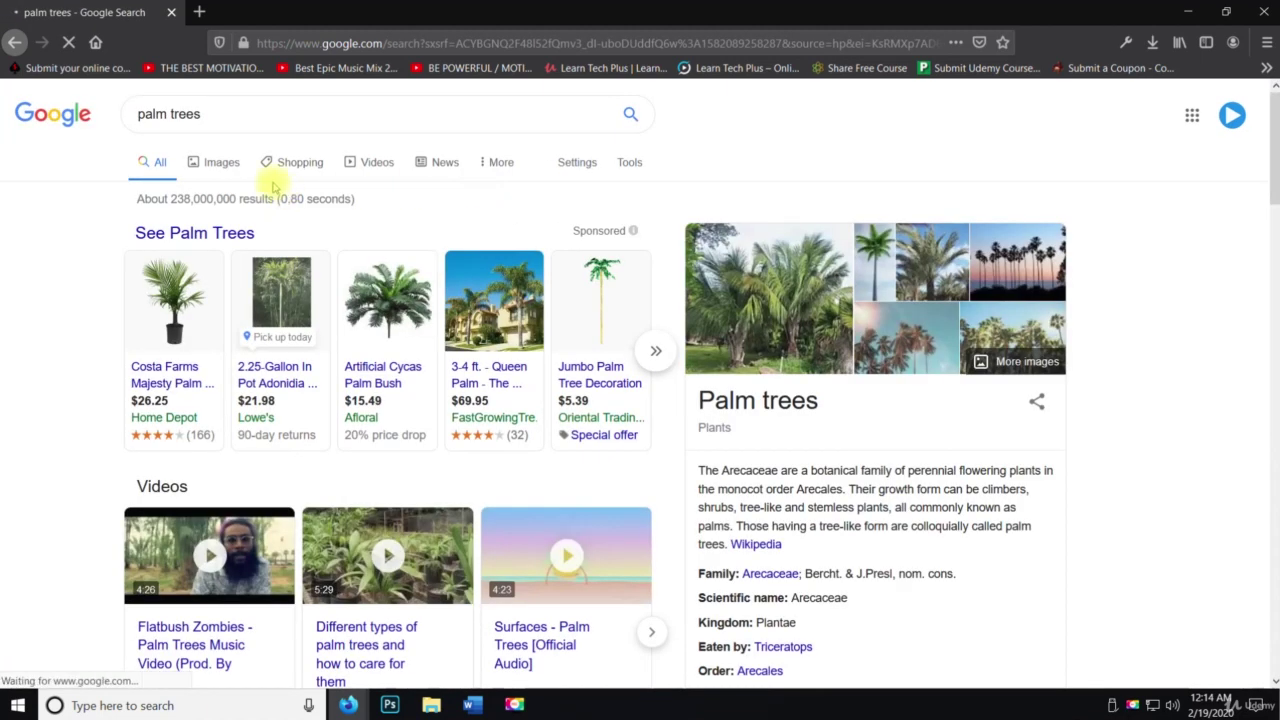
click(220, 166)
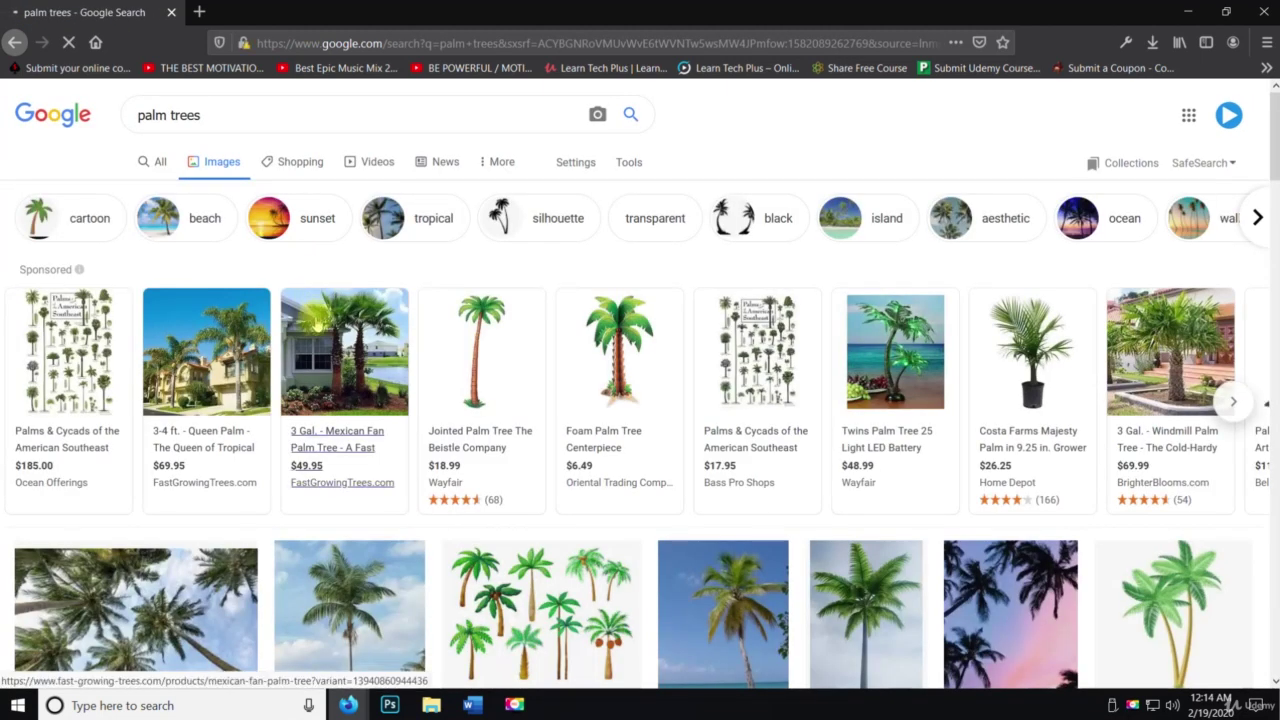
mouse_move(405, 315)
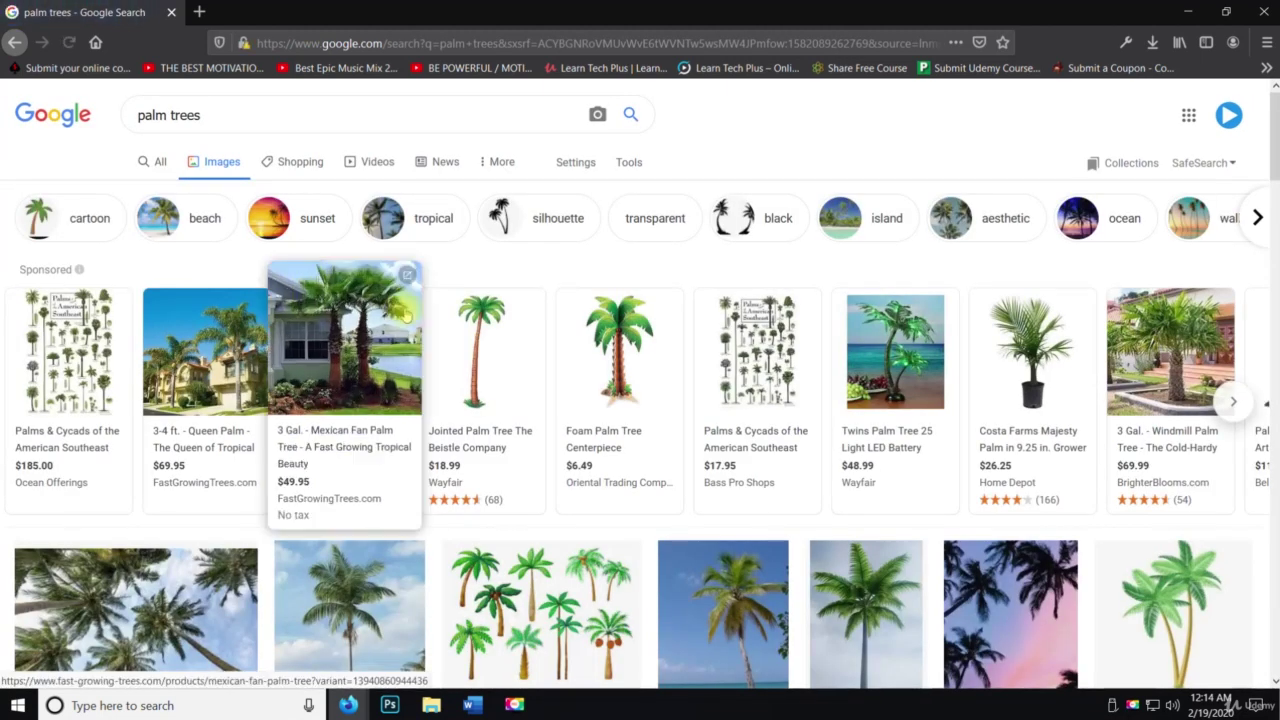
Step: Narrow the palm tree images to tropical ones and open the Public Domain Pictures photo of a single palm on a beach
click(413, 232)
scroll(340, 315, down, 4)
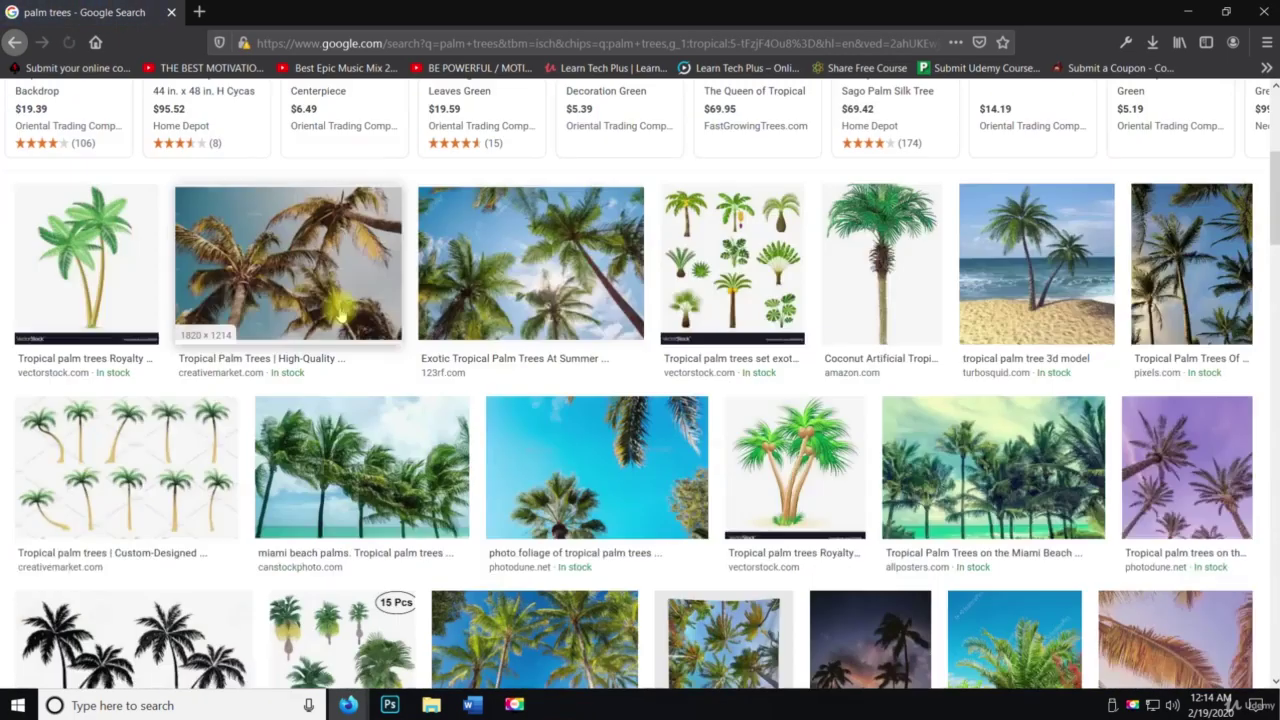
scroll(340, 315, down, 3)
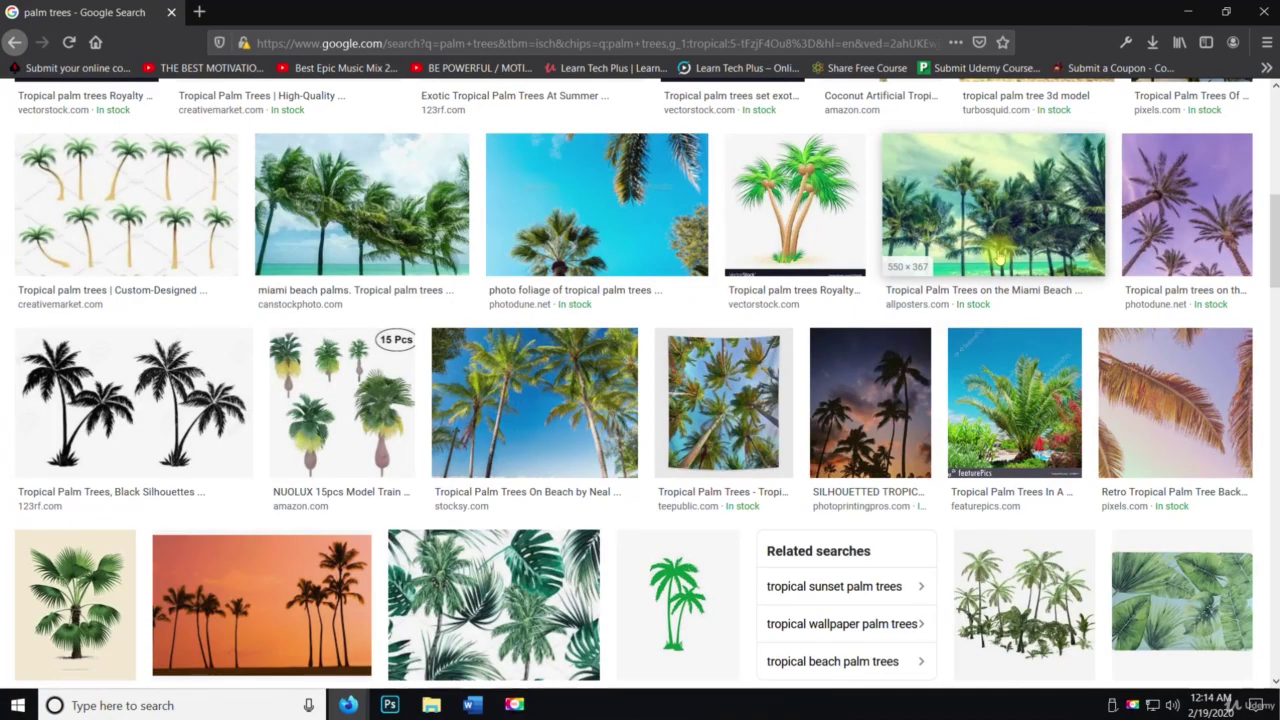
scroll(540, 400, down, 5)
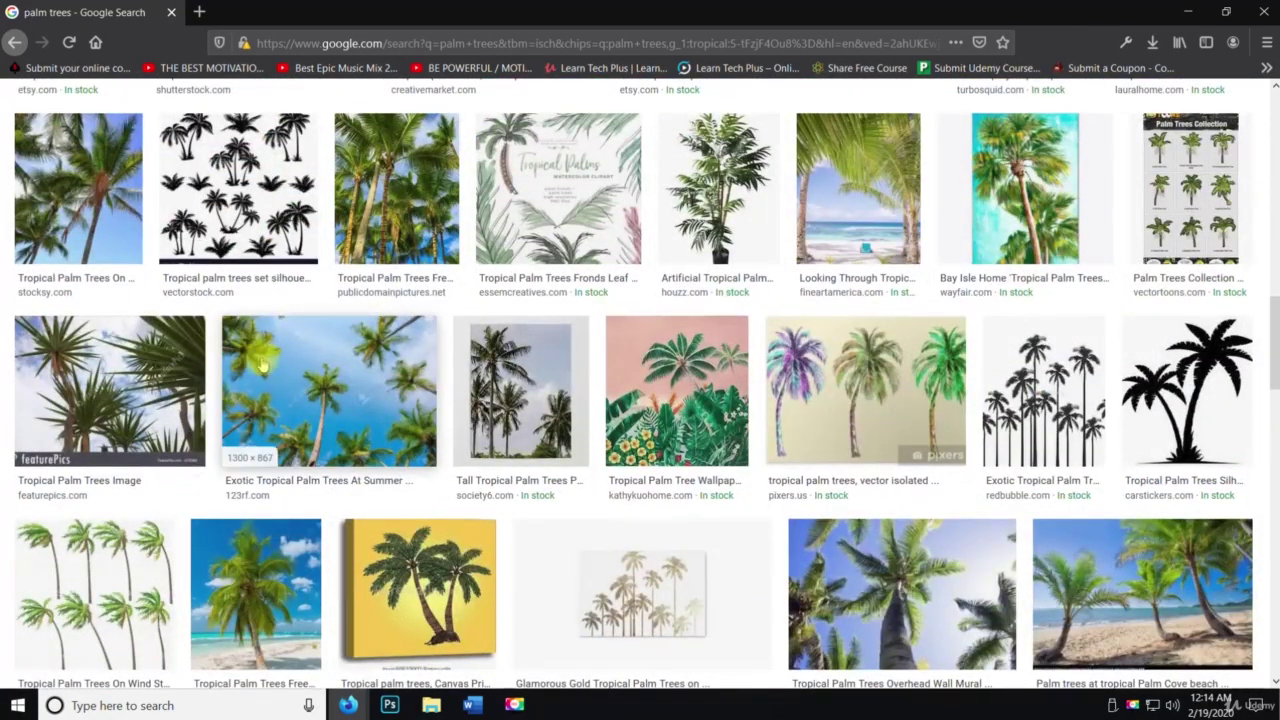
click(303, 585)
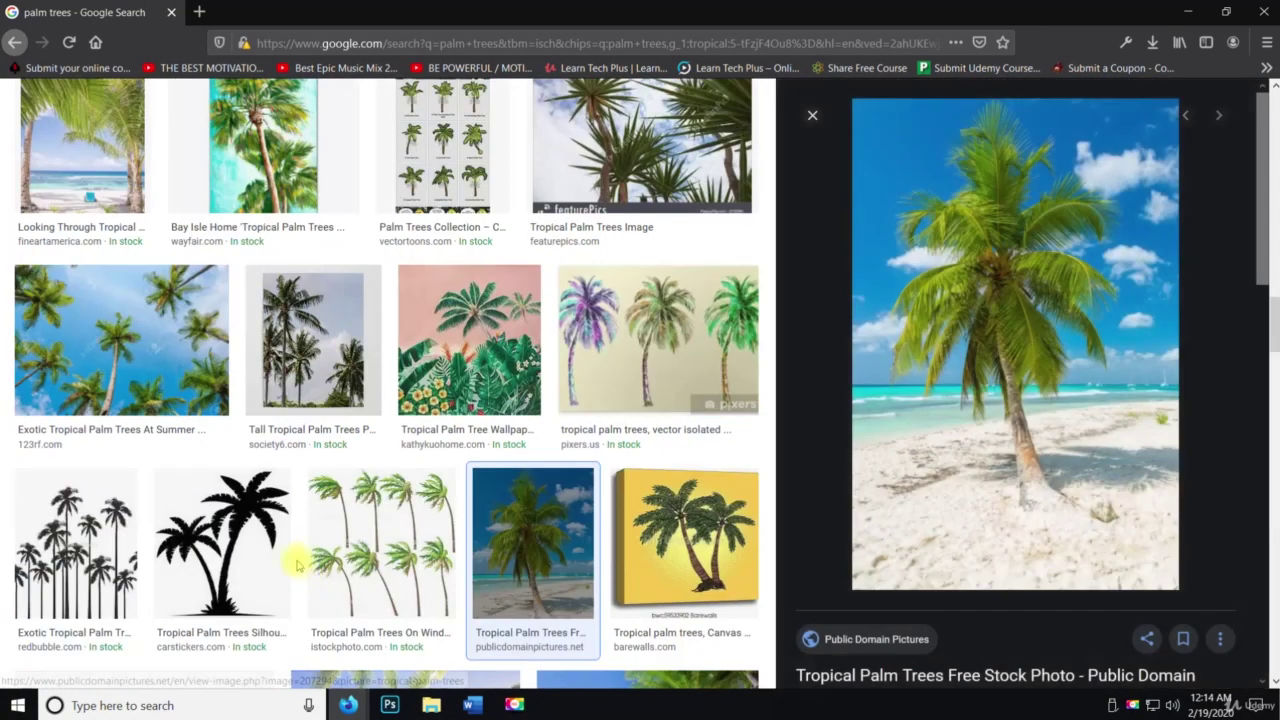
right_click(1063, 354)
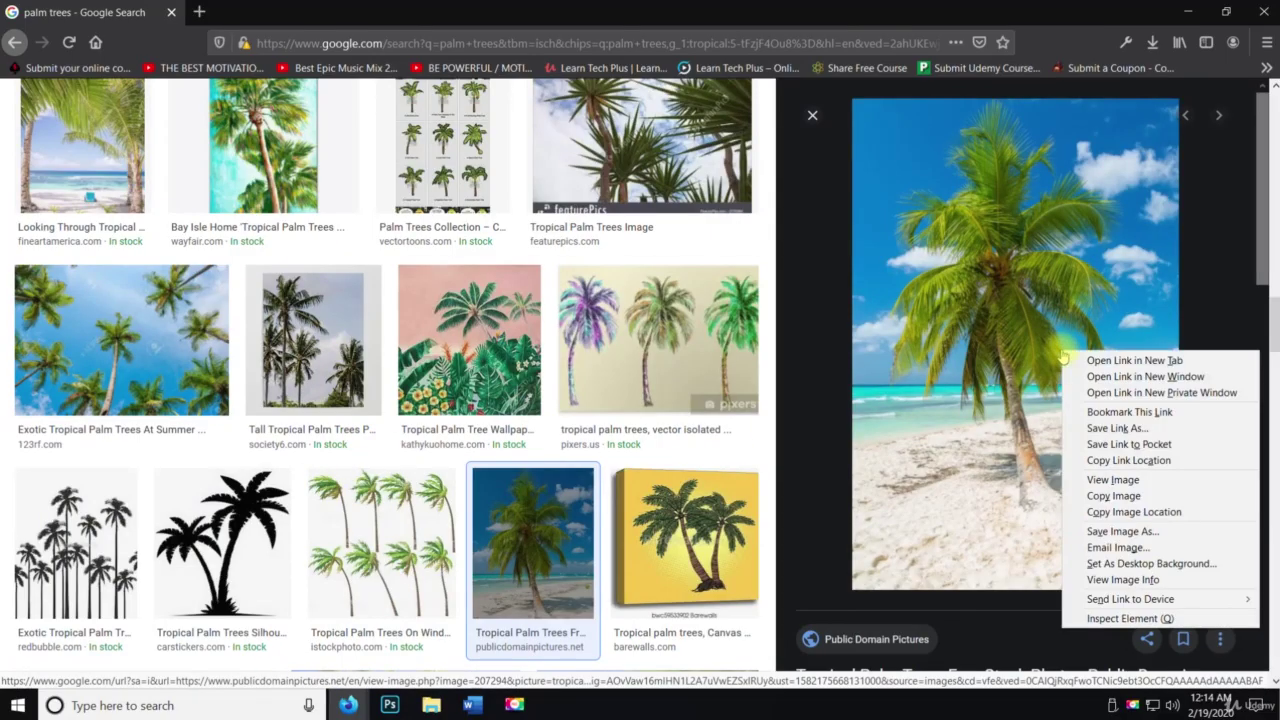
click(1110, 531)
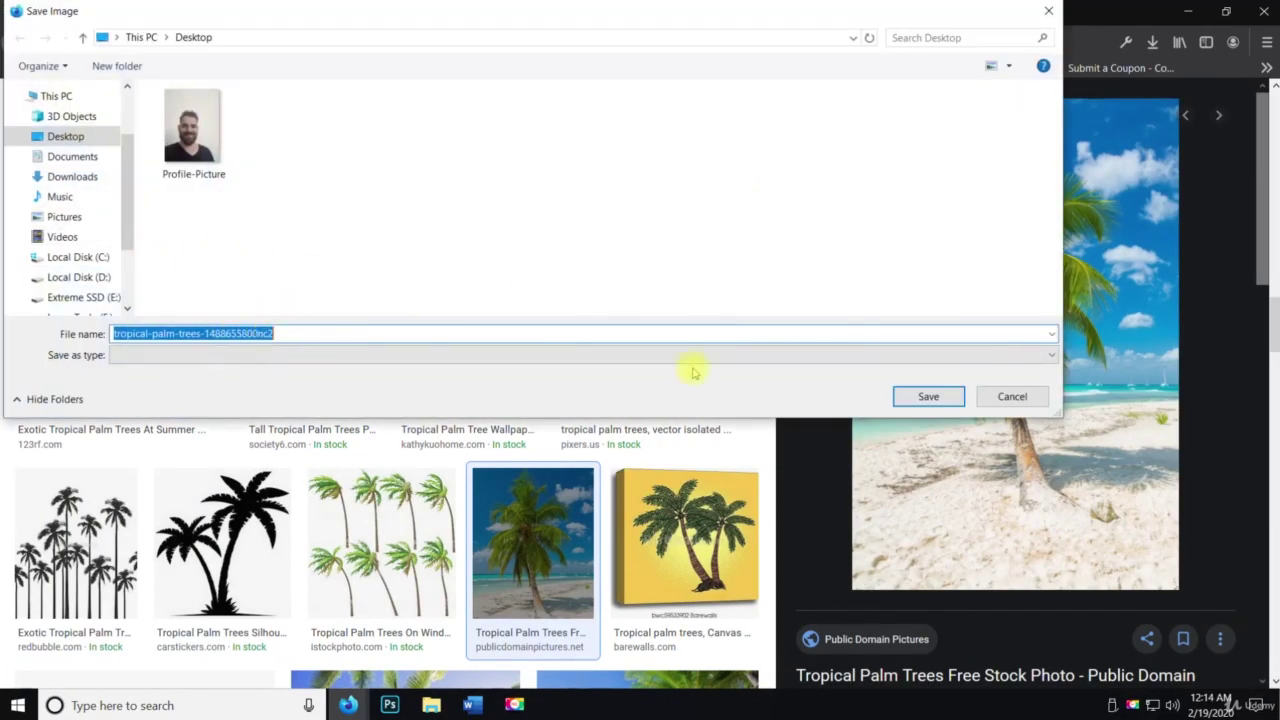
key(Return)
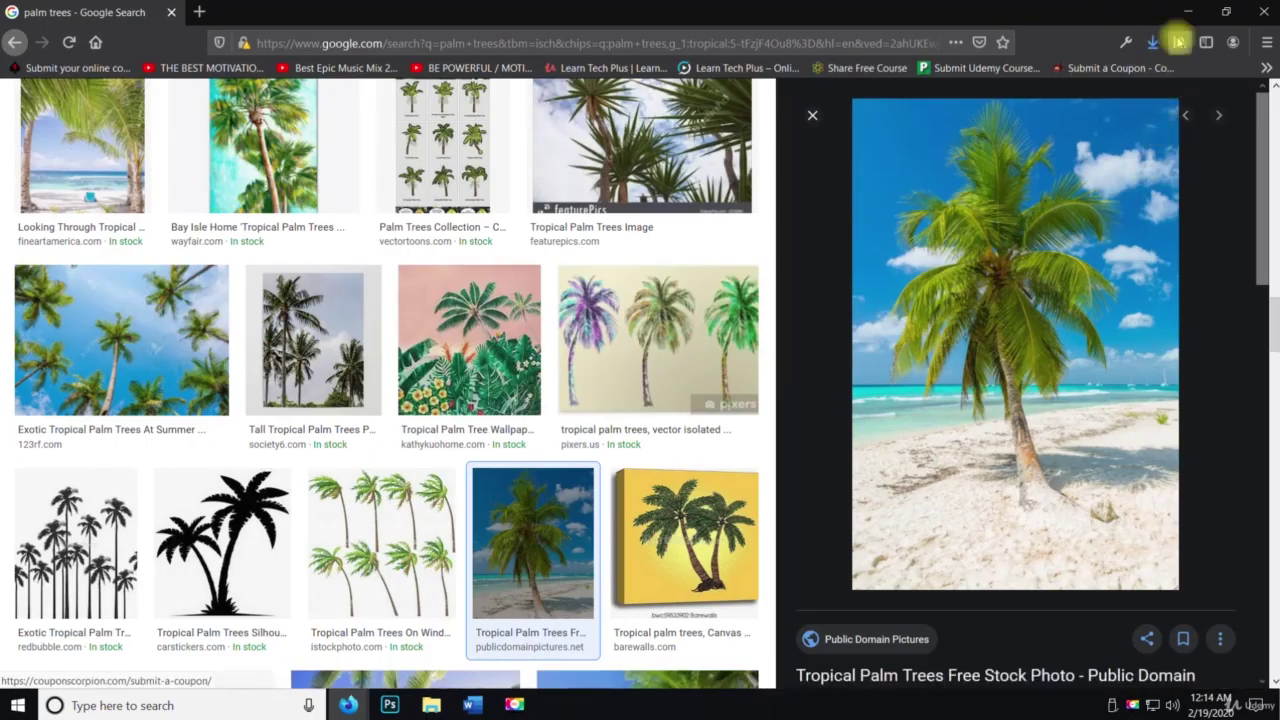
click(1152, 45)
click(1152, 45)
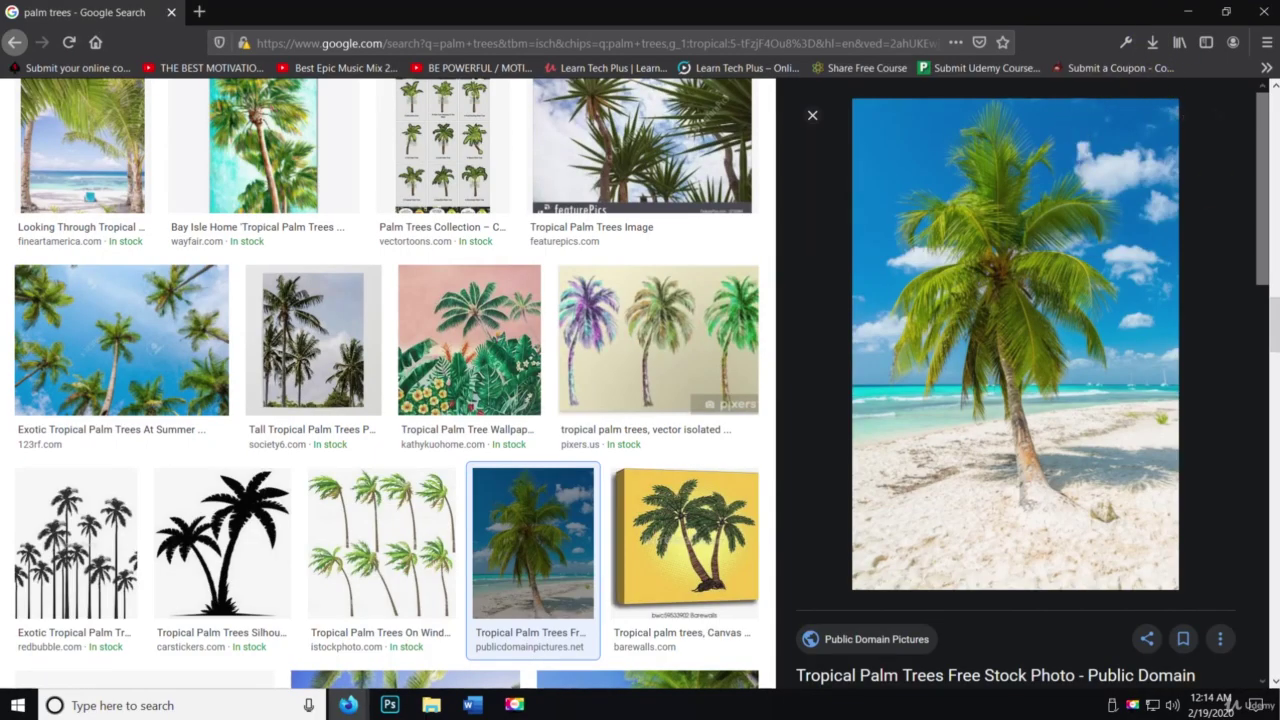
Step: Open the saved palm photo in Photoshop, then copy its entire canvas into Profile-Picture.psd as a new layer
click(431, 705)
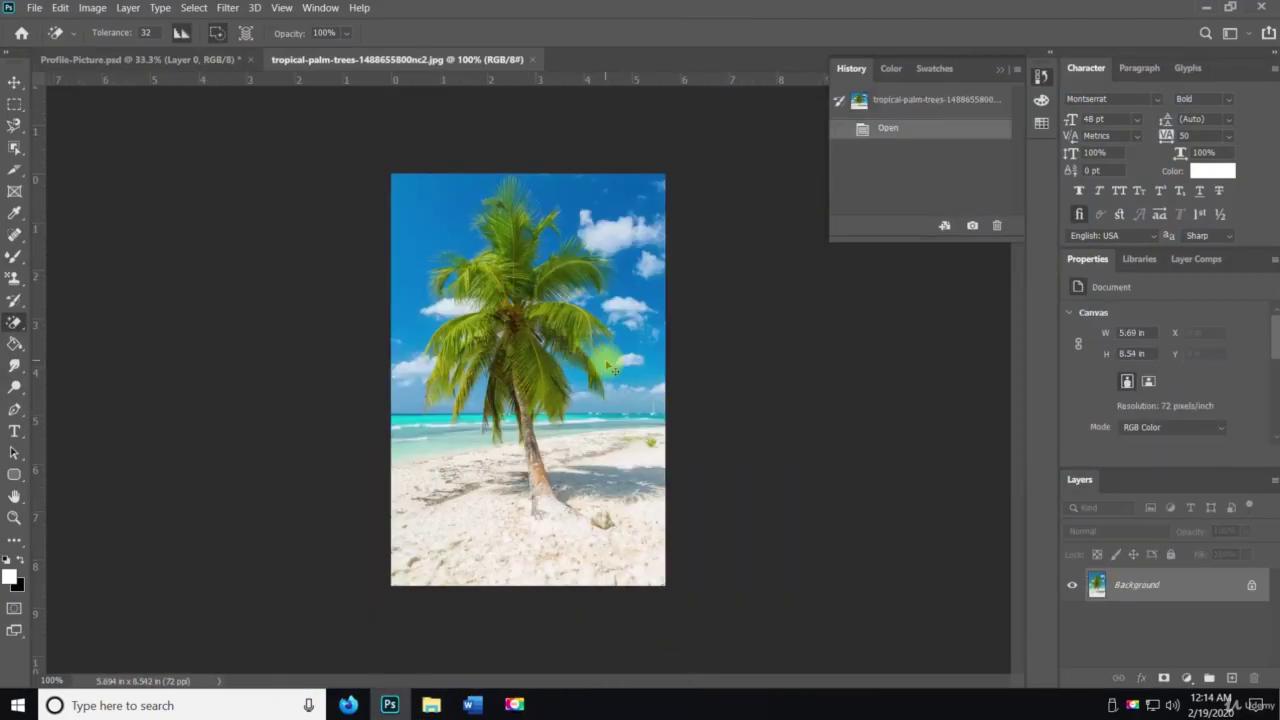
key(ctrl+a)
key(ctrl+c)
click(180, 60)
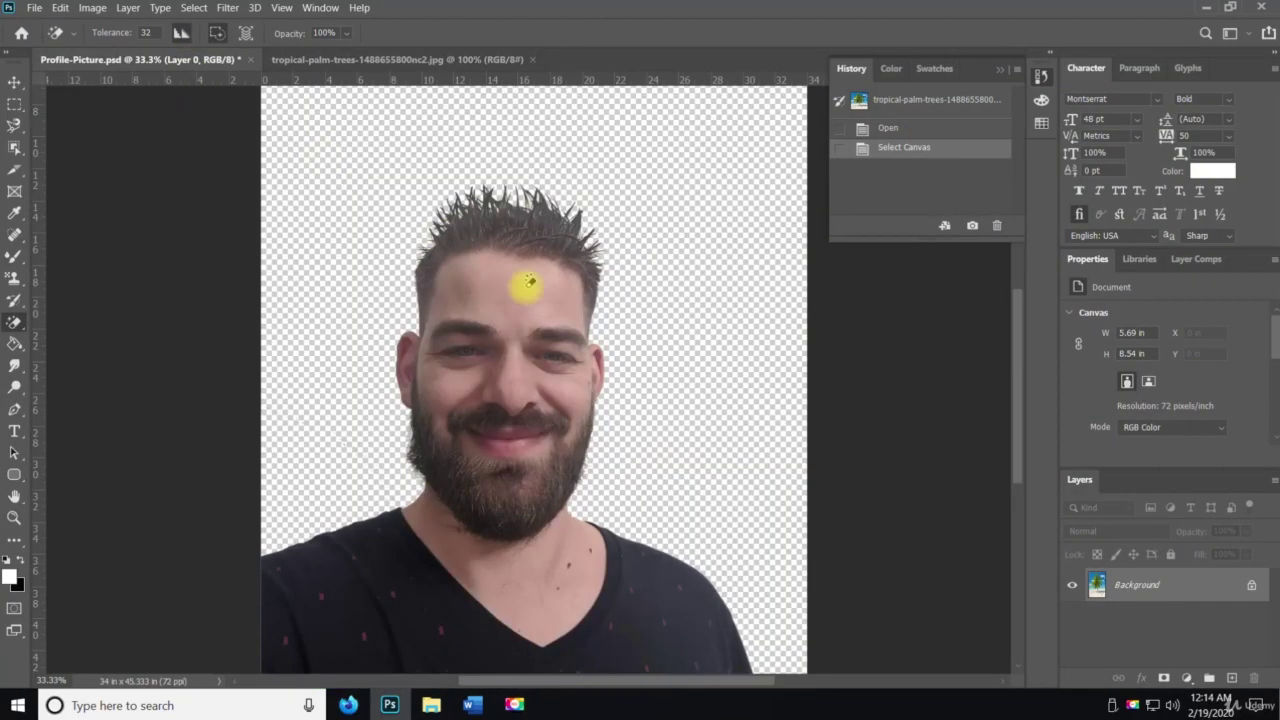
key(ctrl+v)
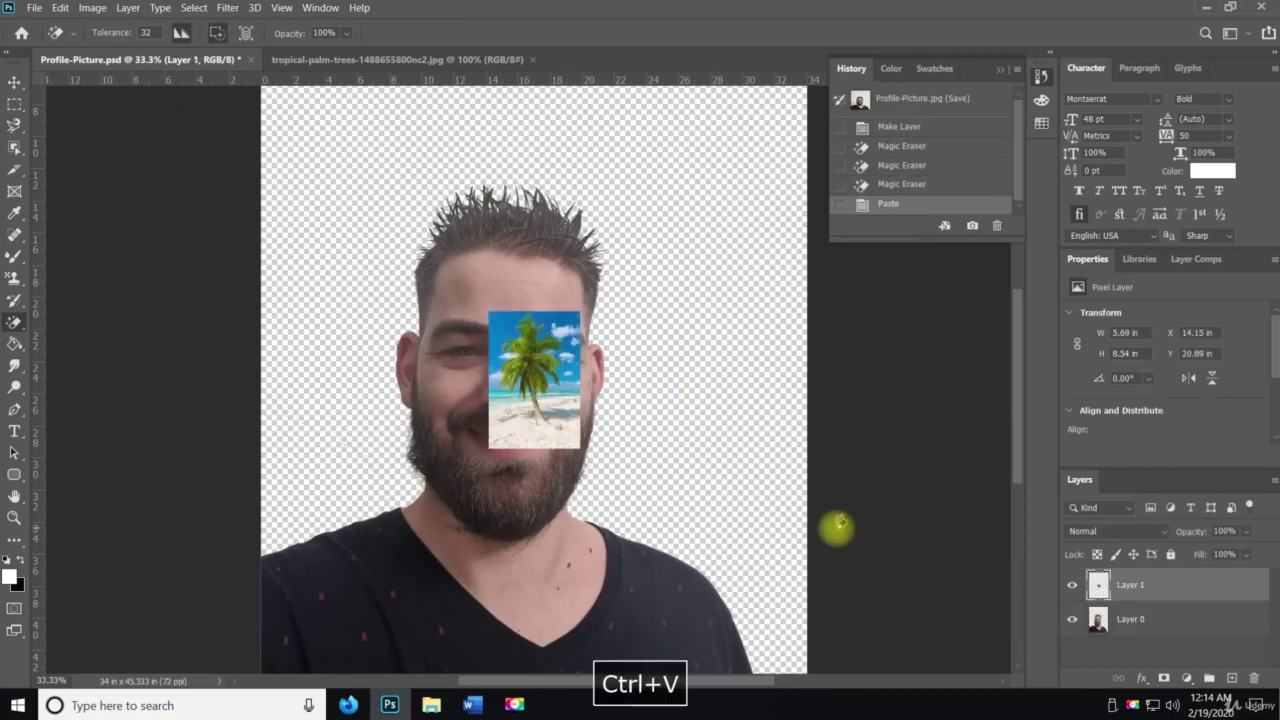
Step: Enlarge the pasted palm layer to about 41.8 × 62.7 in and place it beneath the man's layer
key(ctrl+t)
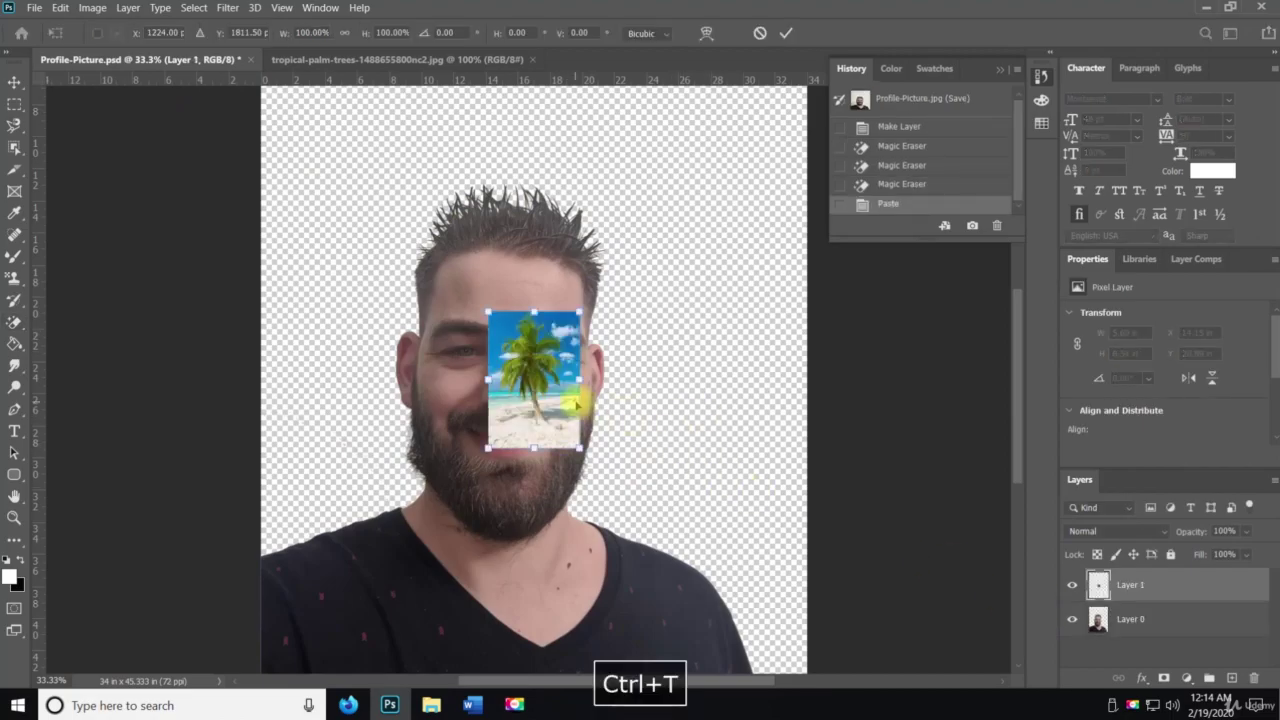
drag(576, 404, 924, 591)
key(Return)
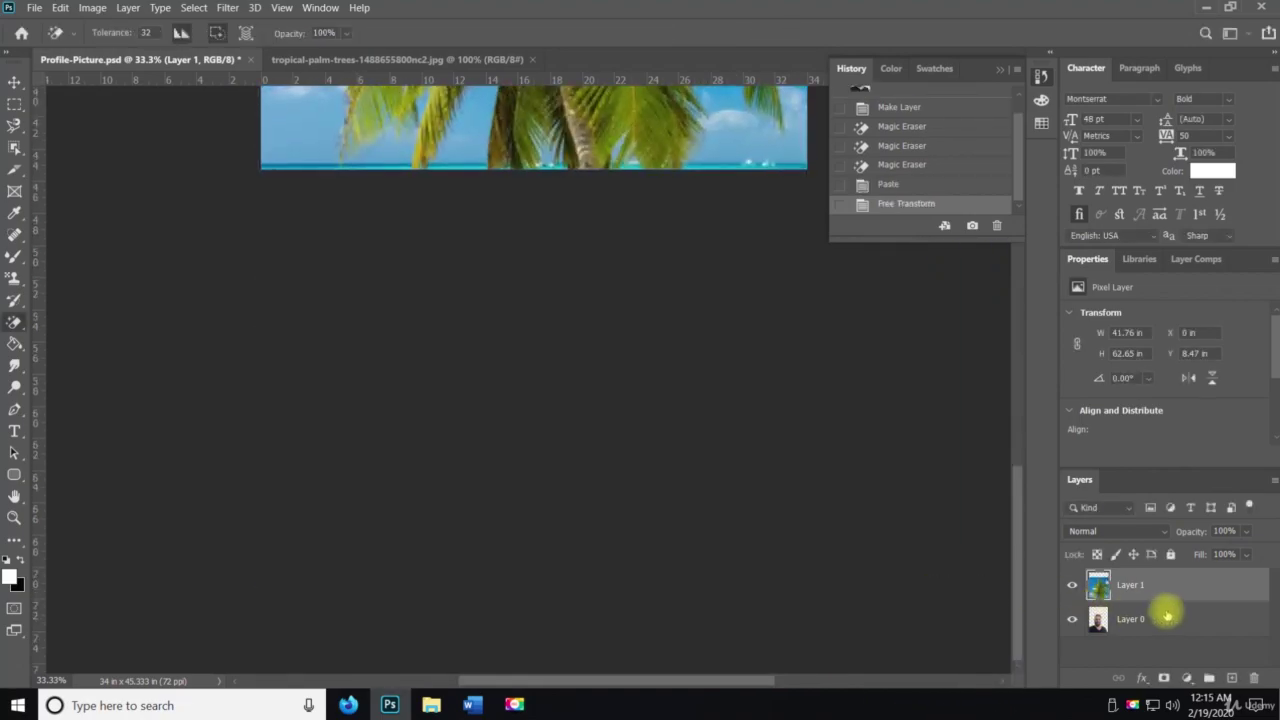
drag(1159, 593, 1249, 616)
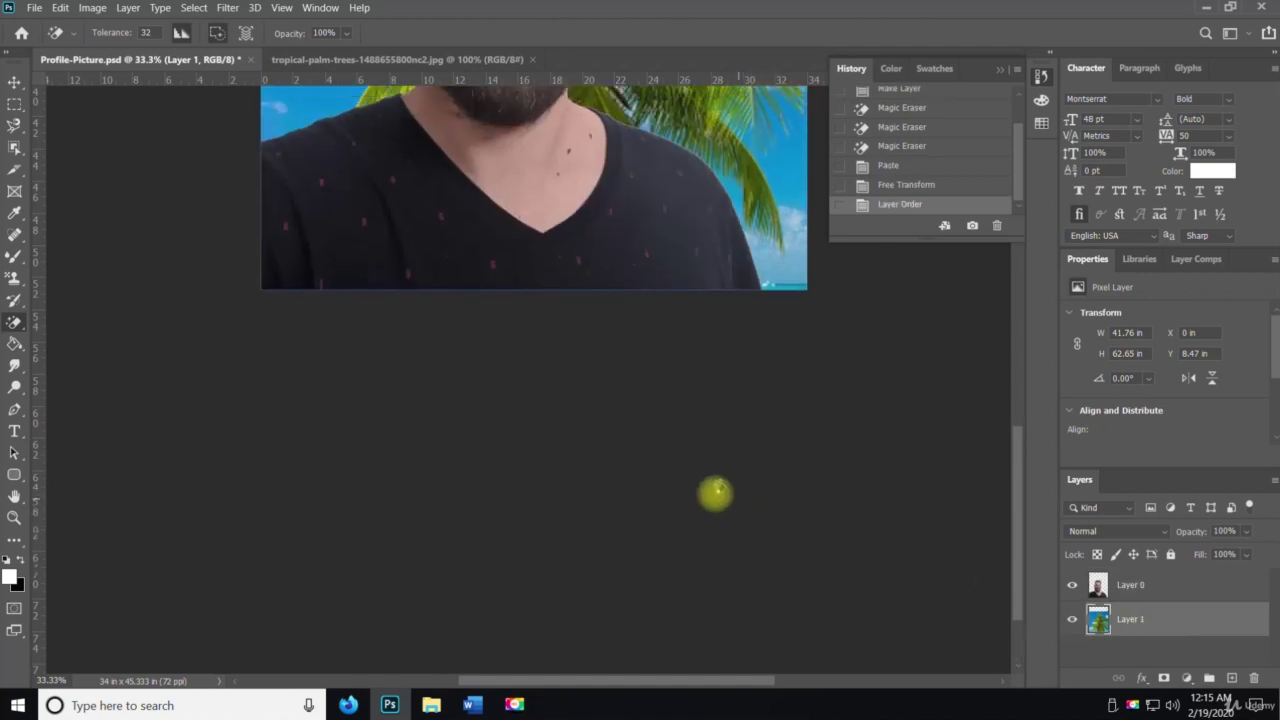
Step: Move the palm layer to about X -2.8 in, Y -15.9 in so it fills the canvas with beach behind the man
scroll(697, 498, up, 5)
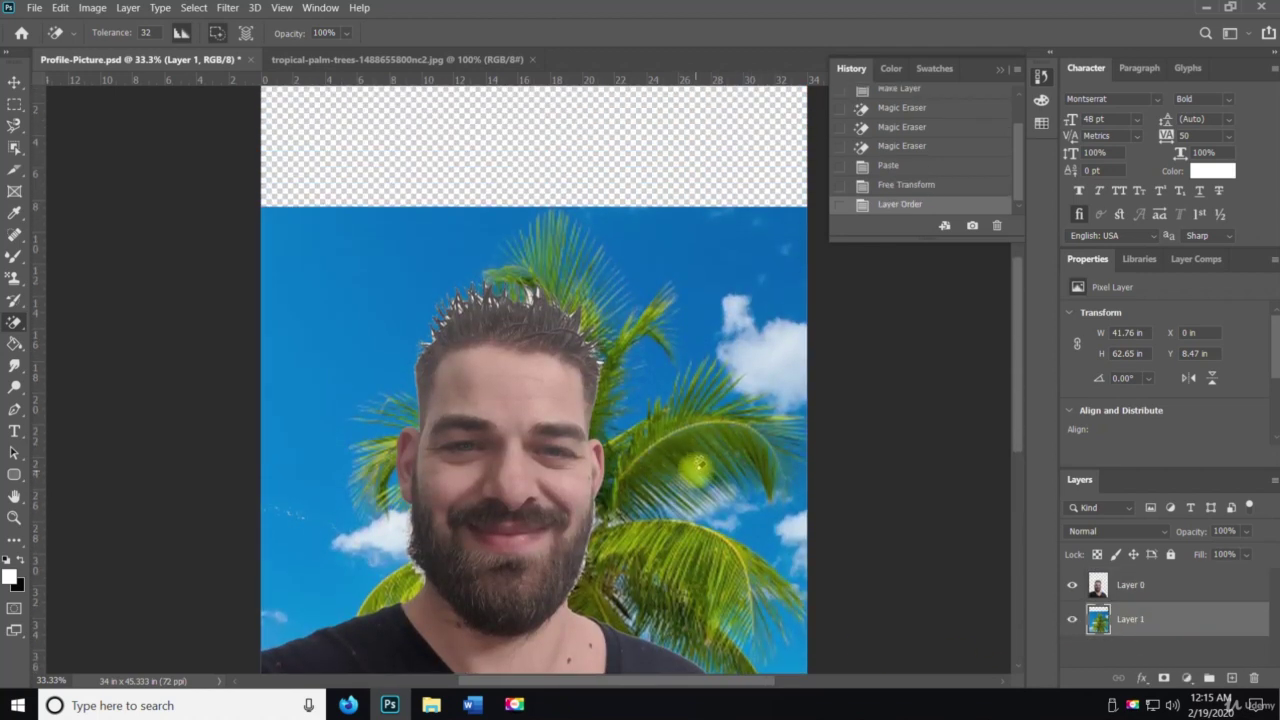
drag(697, 463, 685, 284)
key(ctrl+space)
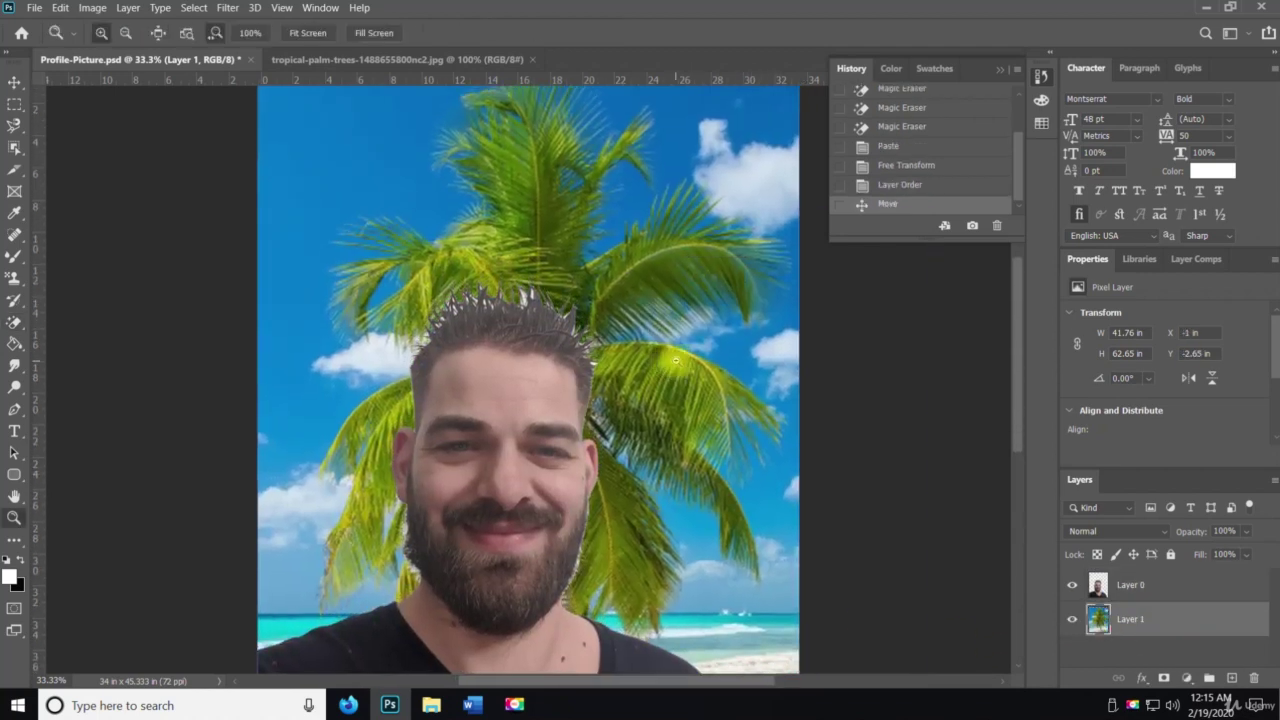
alt+click(676, 361)
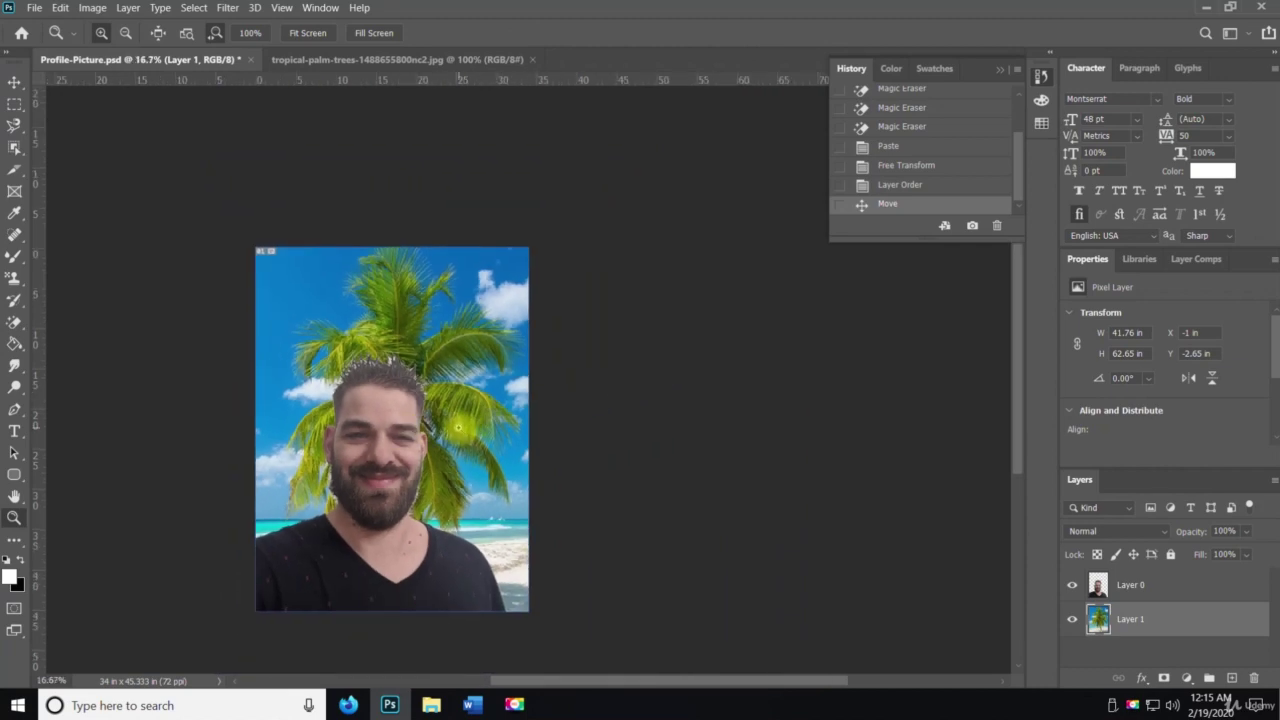
drag(428, 425, 452, 360)
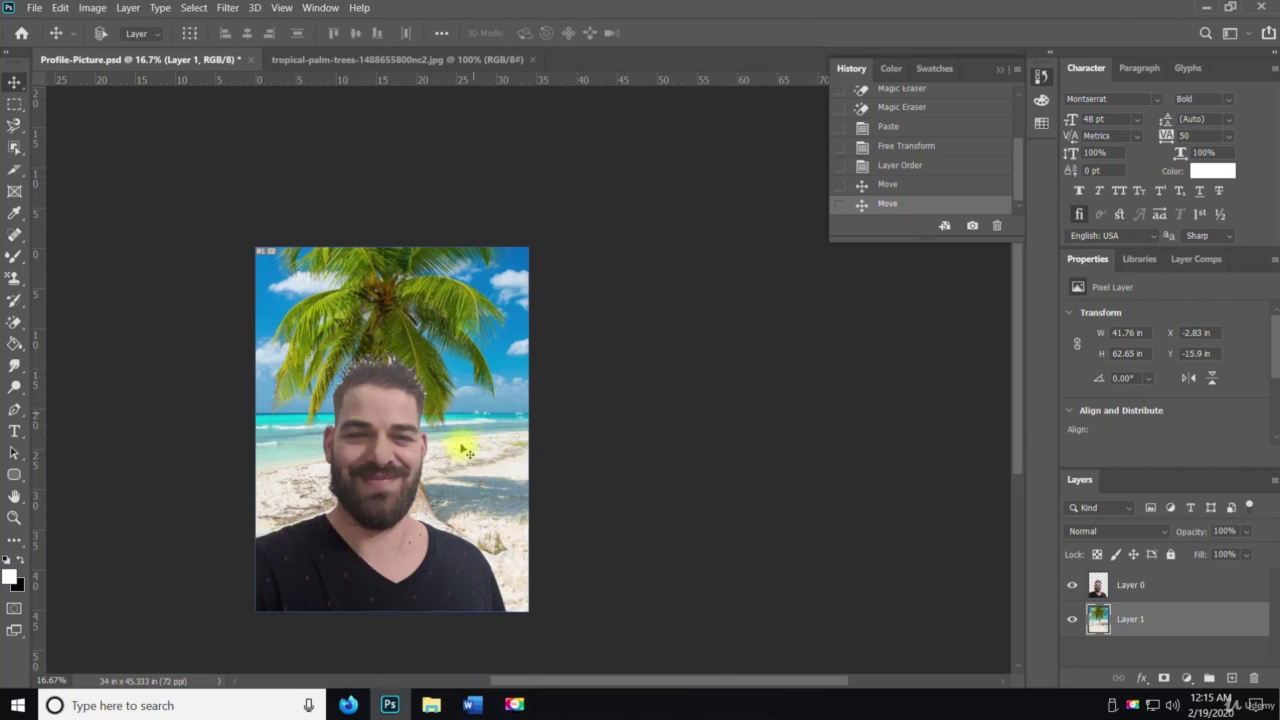
Step: Switch to the Firefox window with the palm tree results and search Google Images for "beach hat"
mouse_move(348, 704)
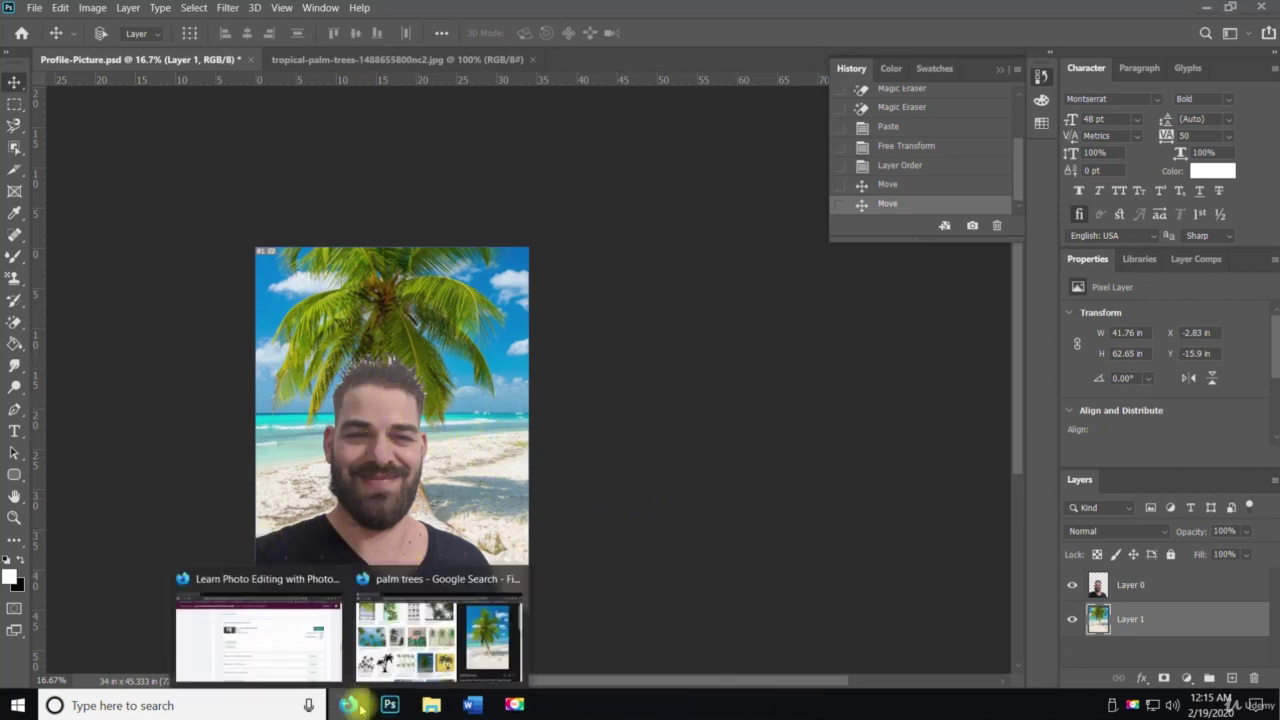
click(438, 630)
scroll(330, 190, down, 10)
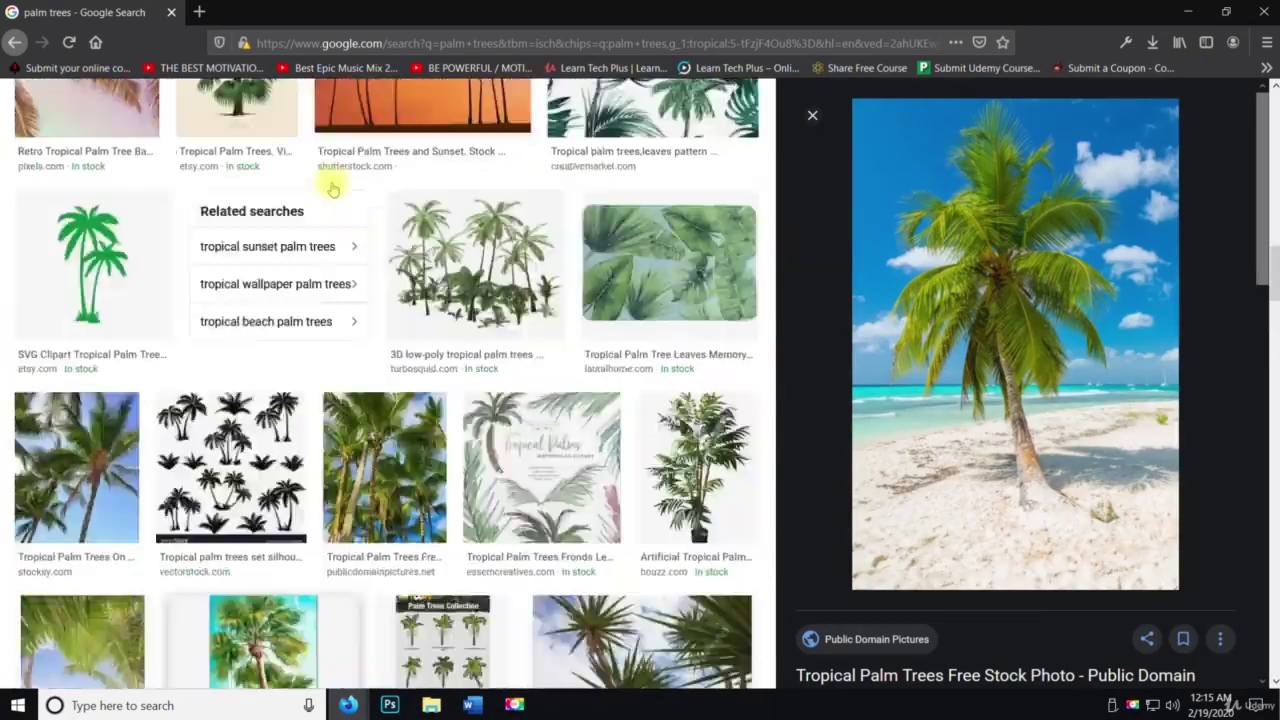
scroll(333, 194, up, 8)
triple_click(357, 108)
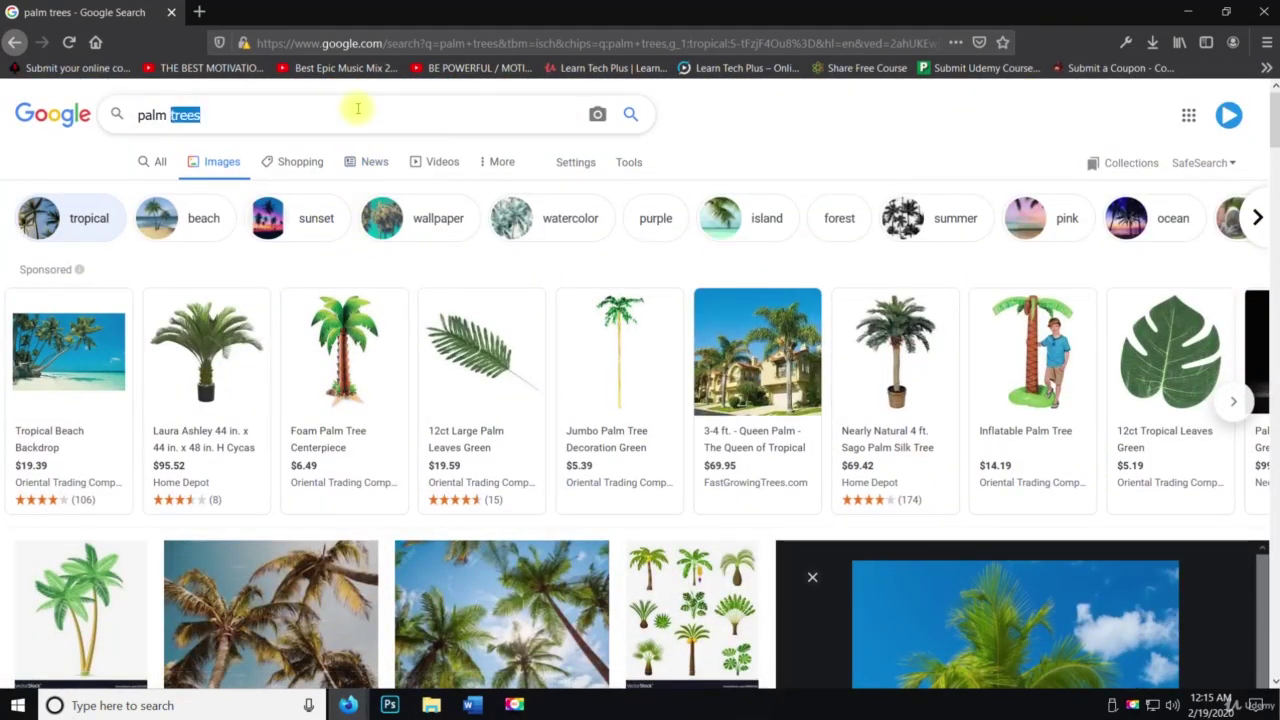
text(beach hat)
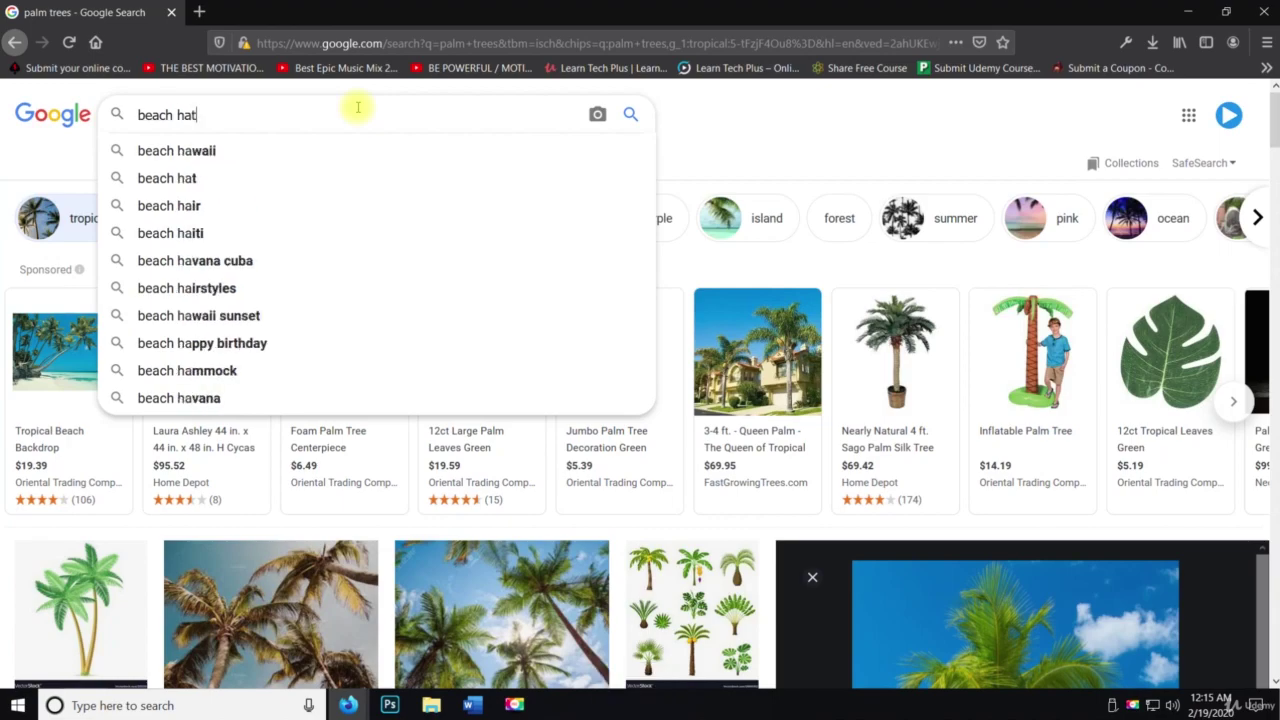
key(Return)
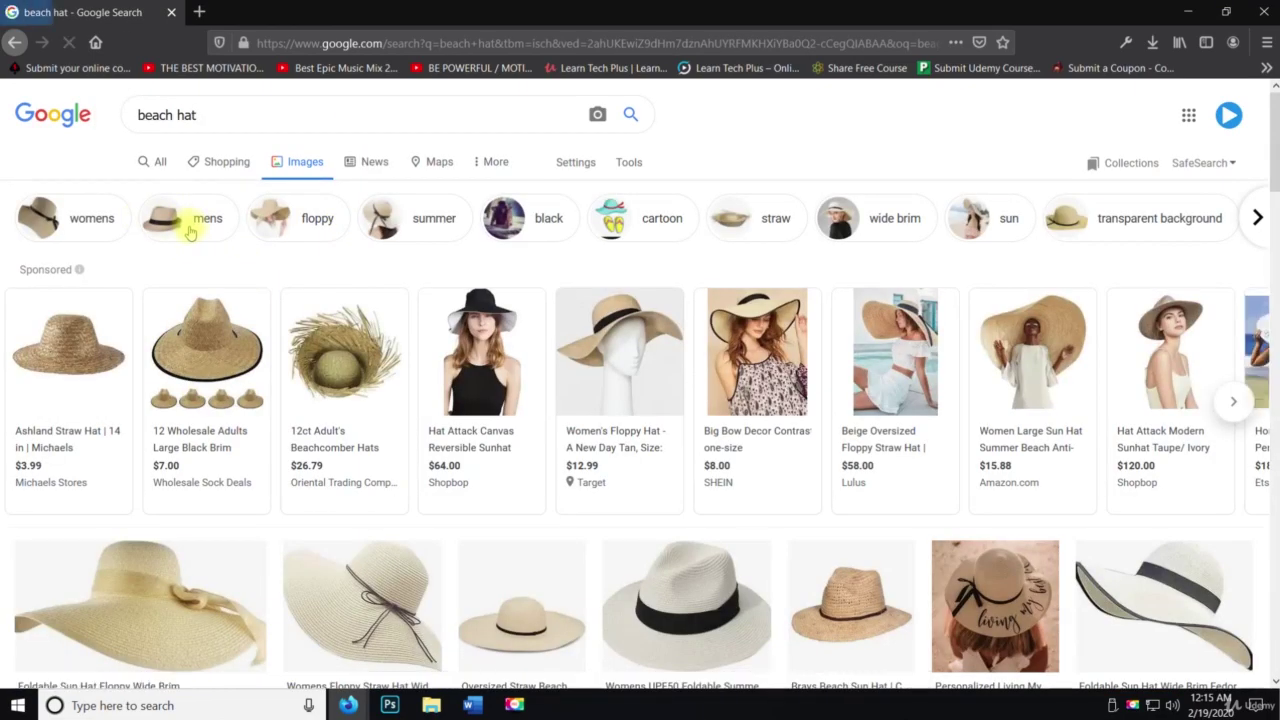
Step: Open the Moorea Island Raffia Beach Hat result and save its image to the Desktop
scroll(265, 375, down, 4)
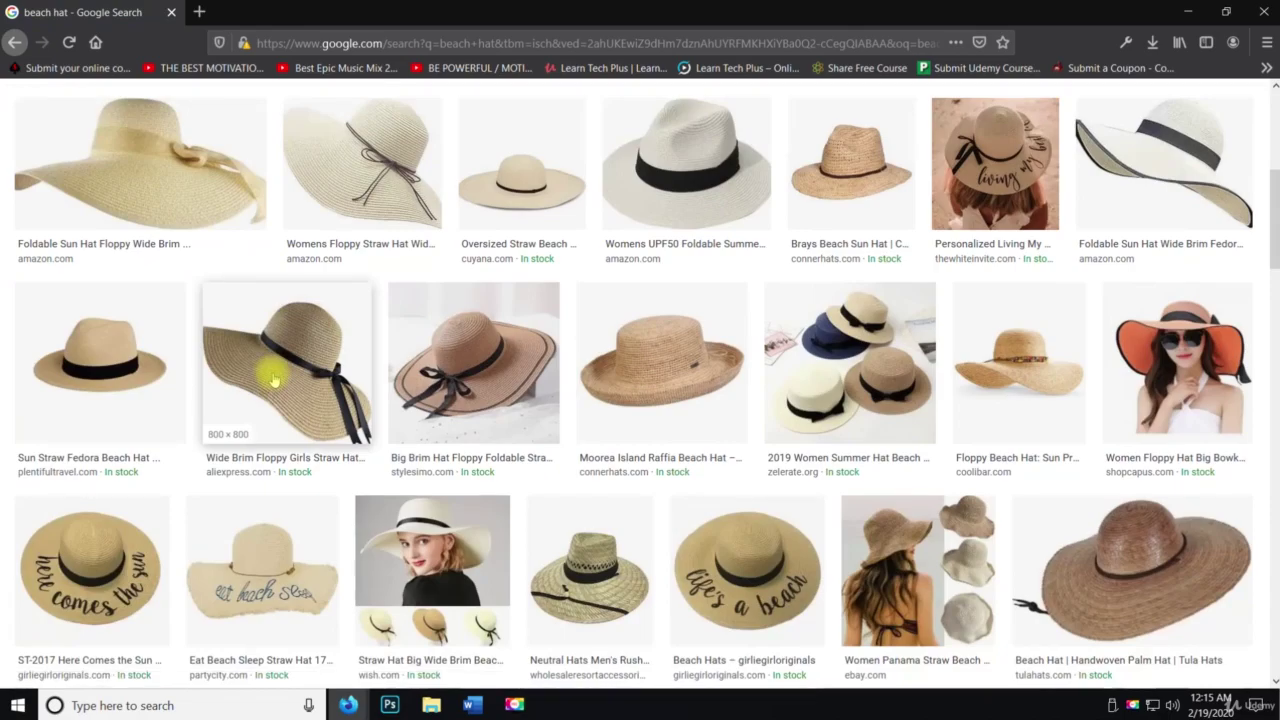
click(640, 370)
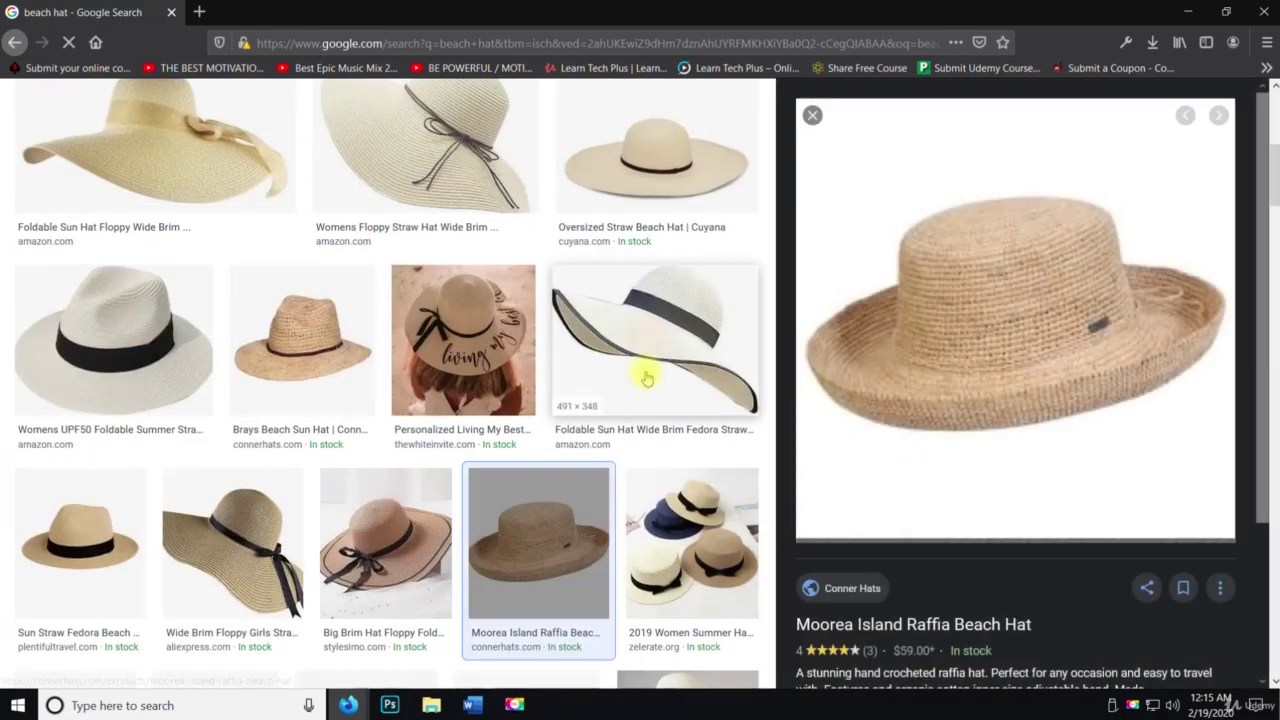
right_click(988, 336)
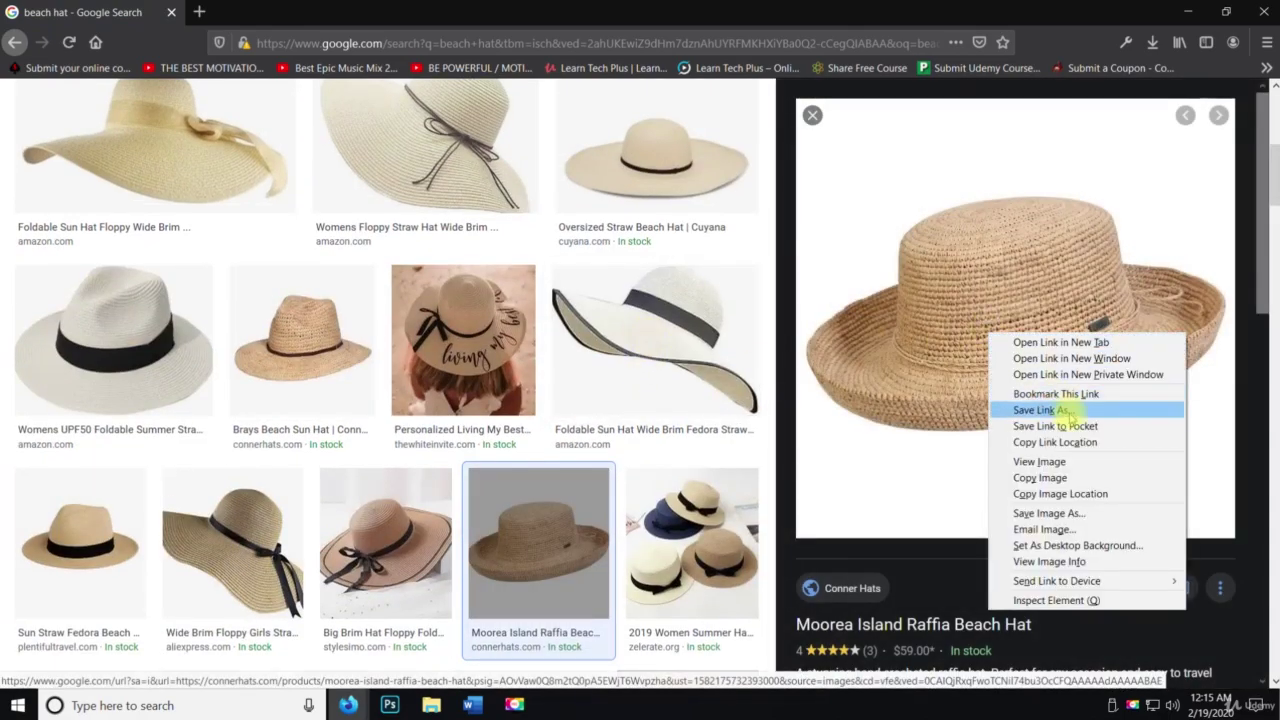
click(1074, 513)
click(928, 396)
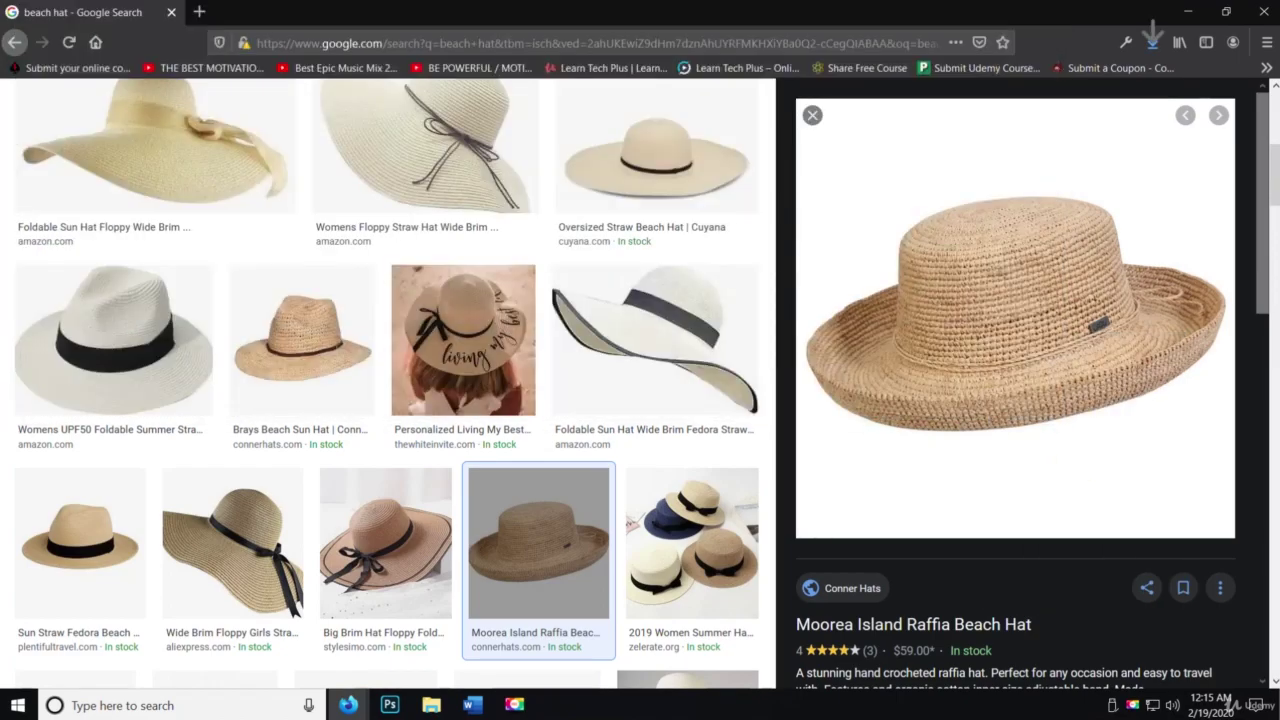
Step: Try to open the saved raffia hat image in Photoshop
click(431, 705)
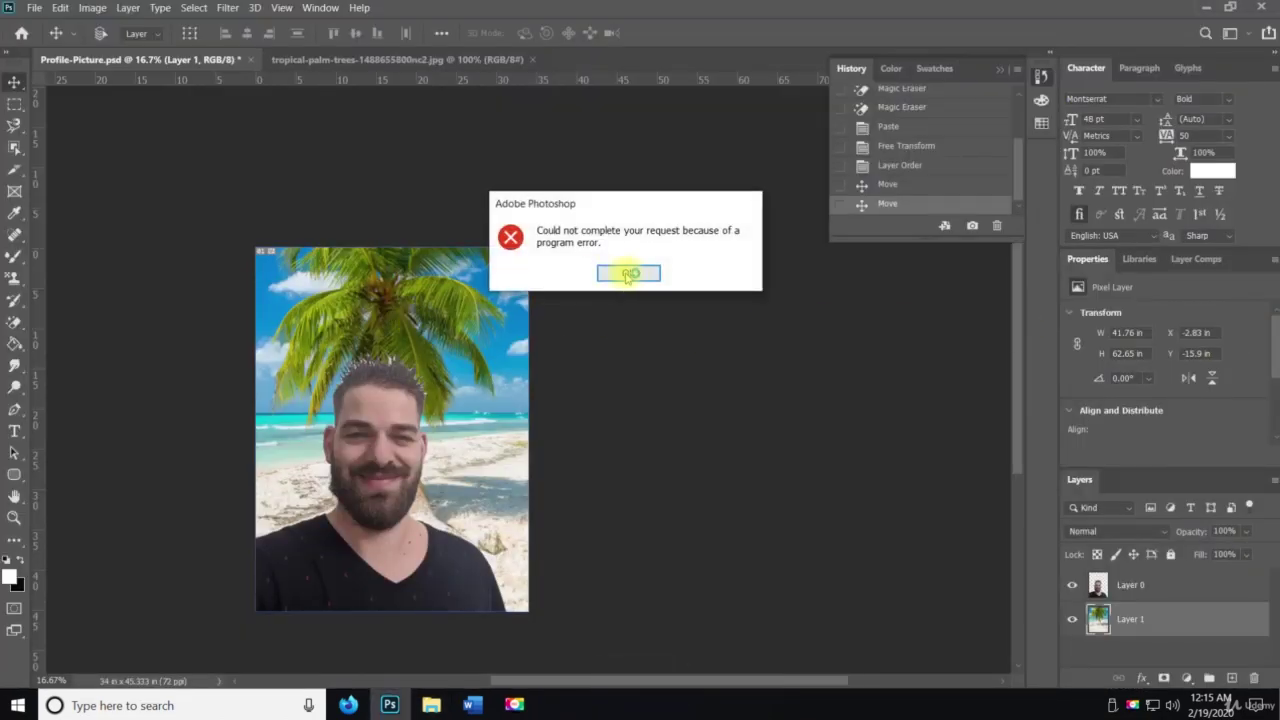
click(626, 272)
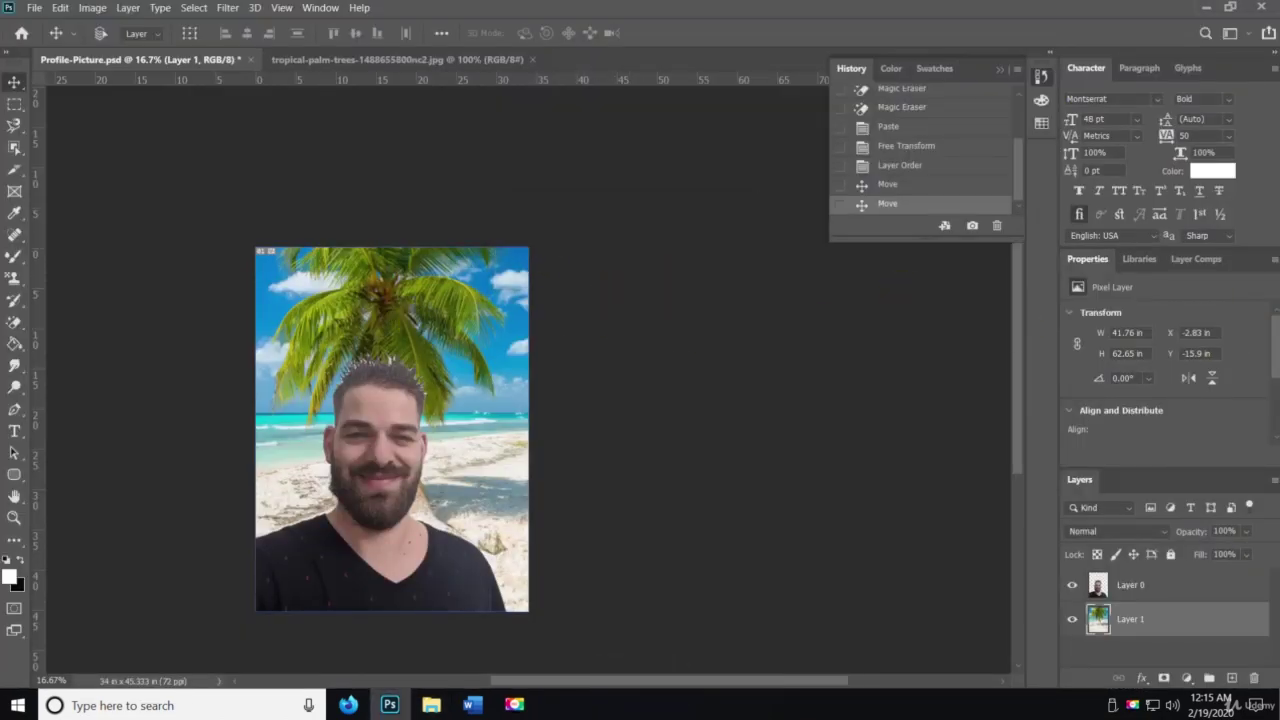
key(space)
drag(490, 376, 428, 387)
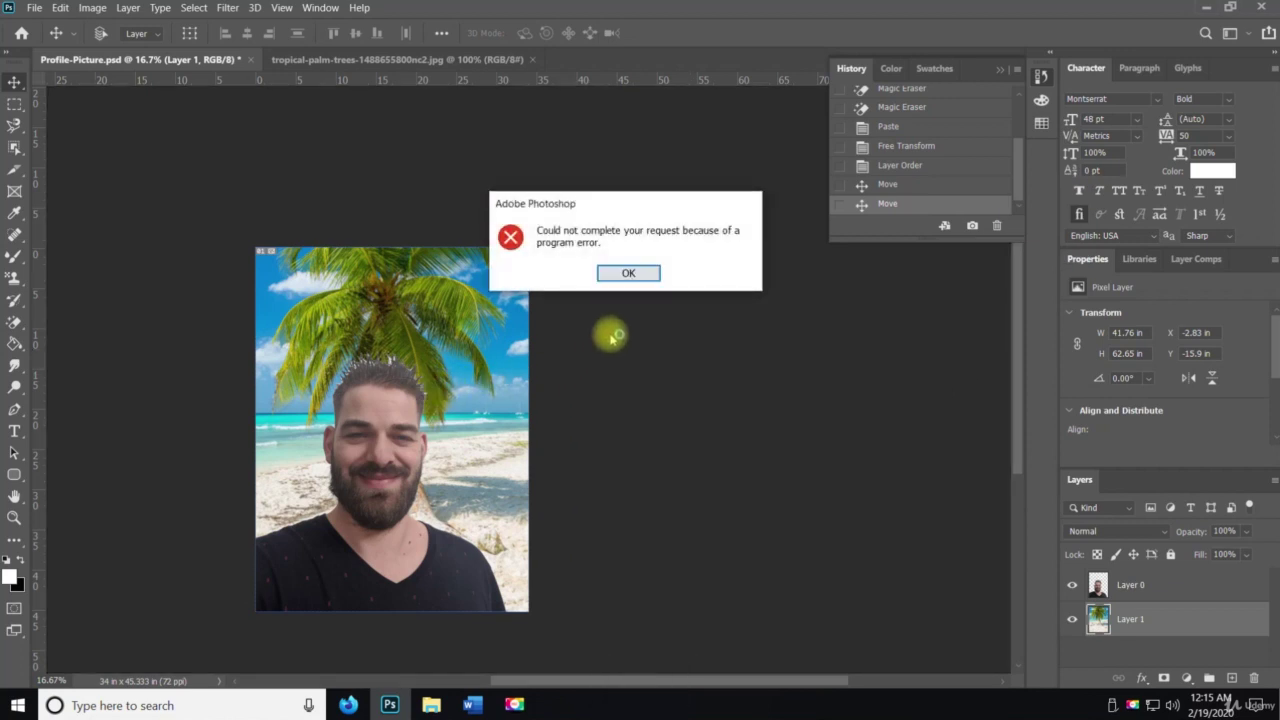
click(626, 276)
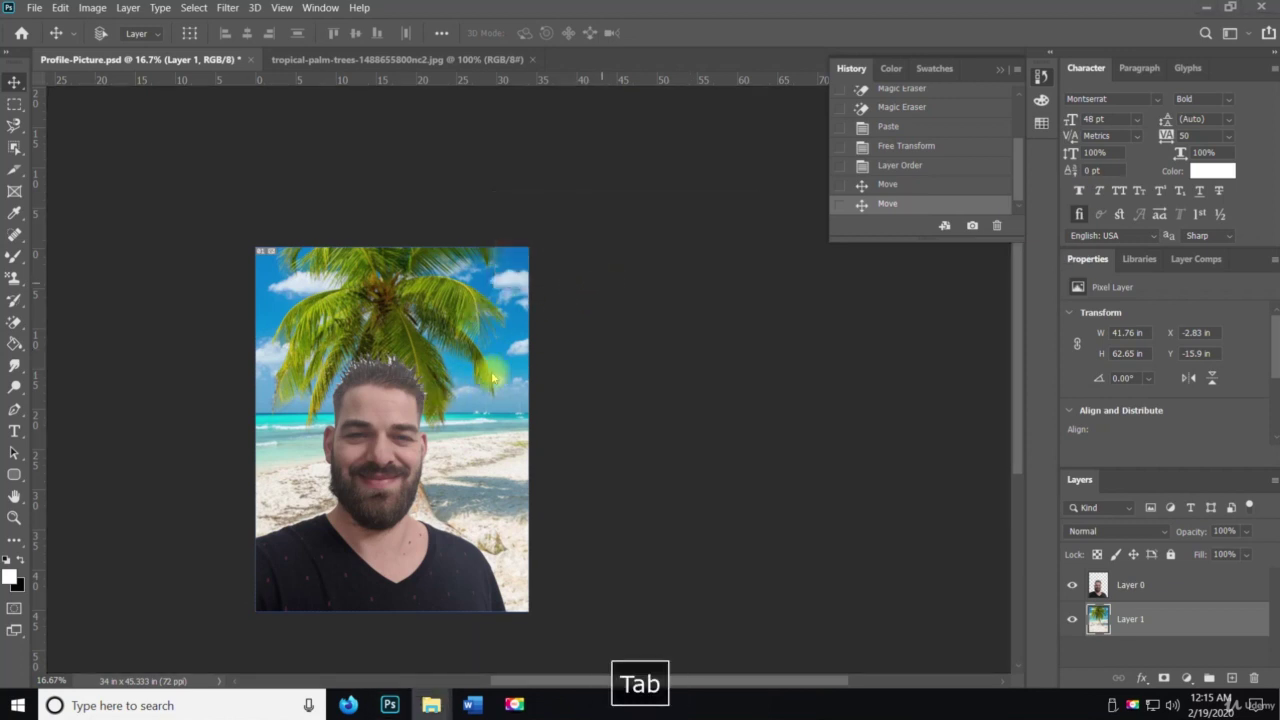
Step: Switch to the Firefox beach hat results, open the Sun Straw Fedora Beach Hat result and save its image to the Desktop
key(alt+Tab)
key(alt+Tab)
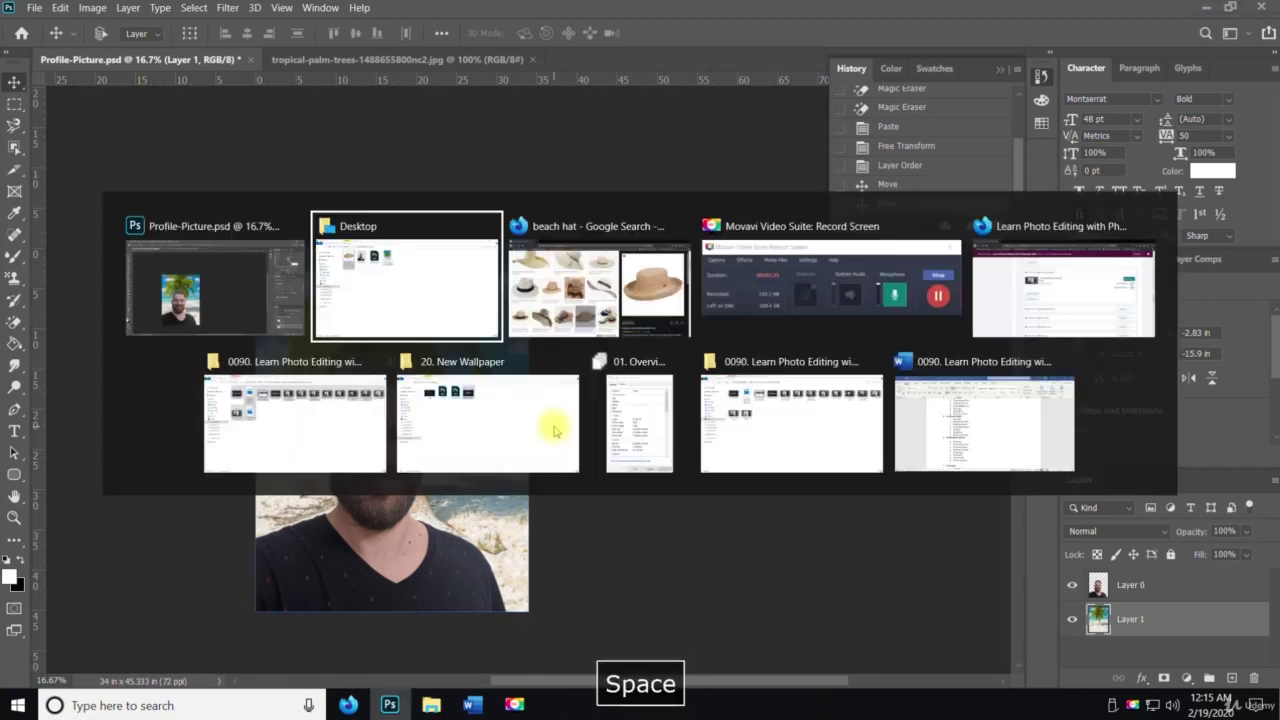
key(alt+Tab)
scroll(663, 355, down, 3)
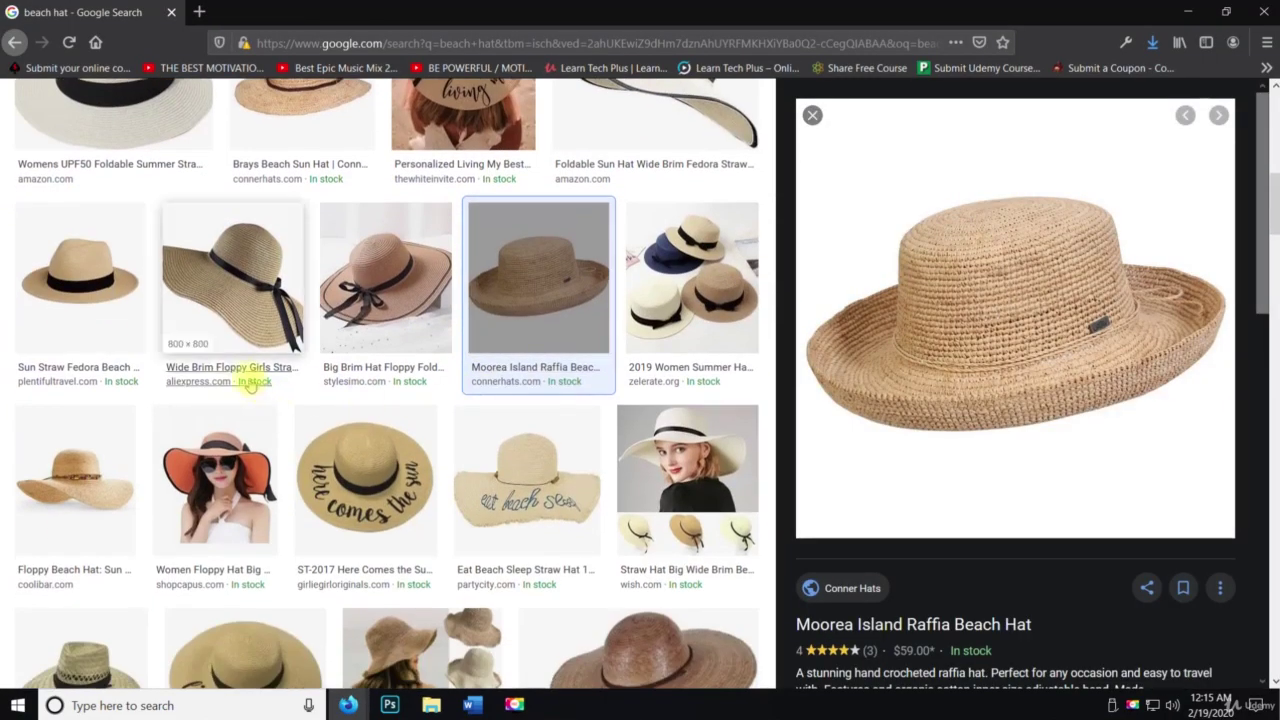
click(126, 314)
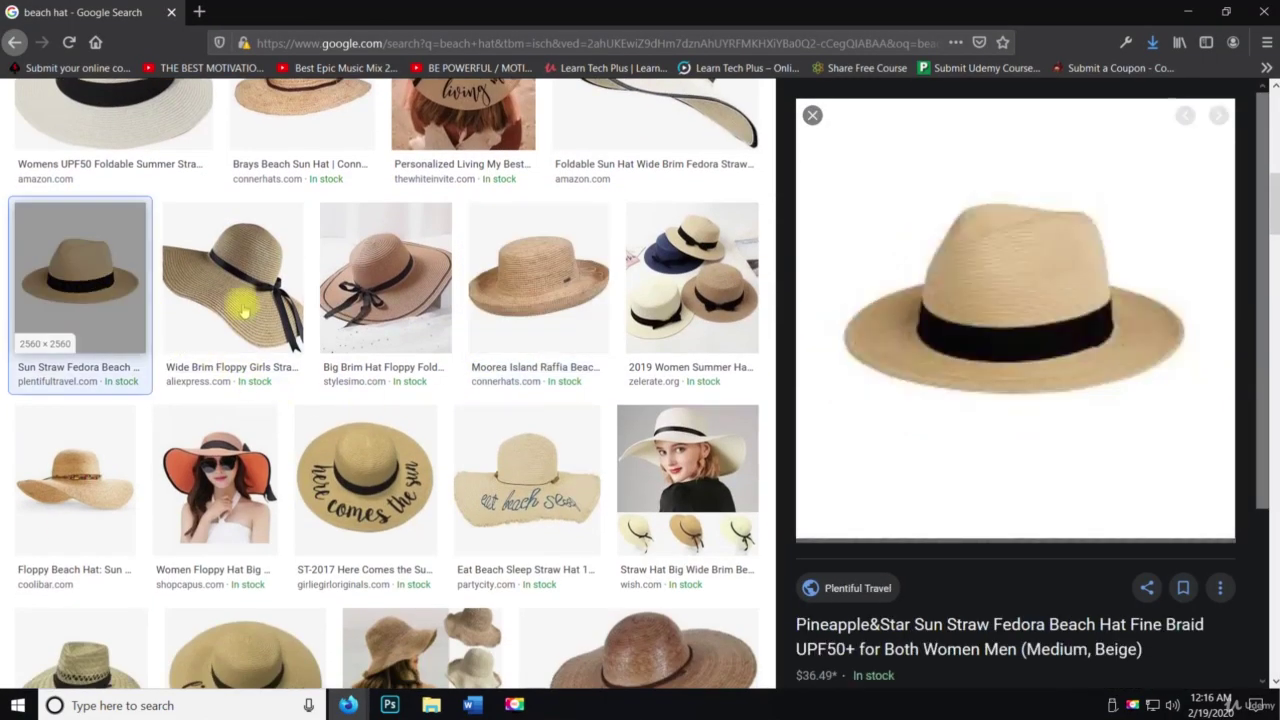
right_click(975, 290)
click(1038, 472)
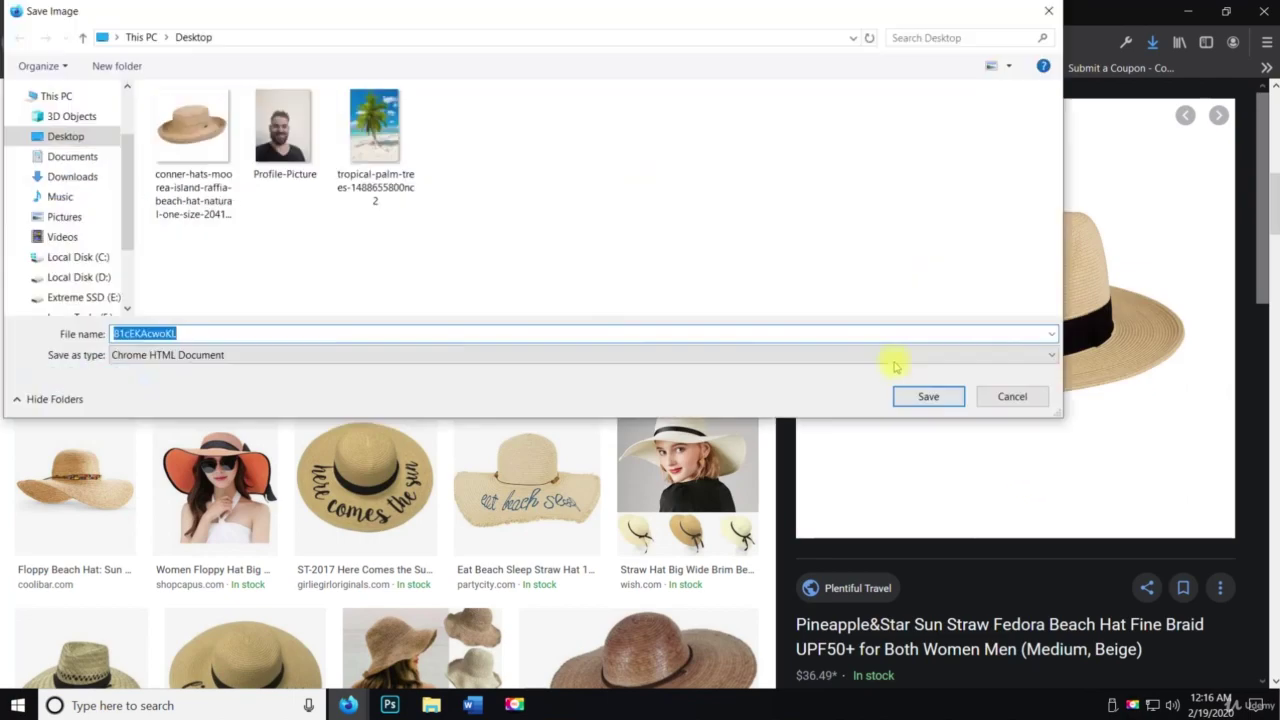
click(925, 398)
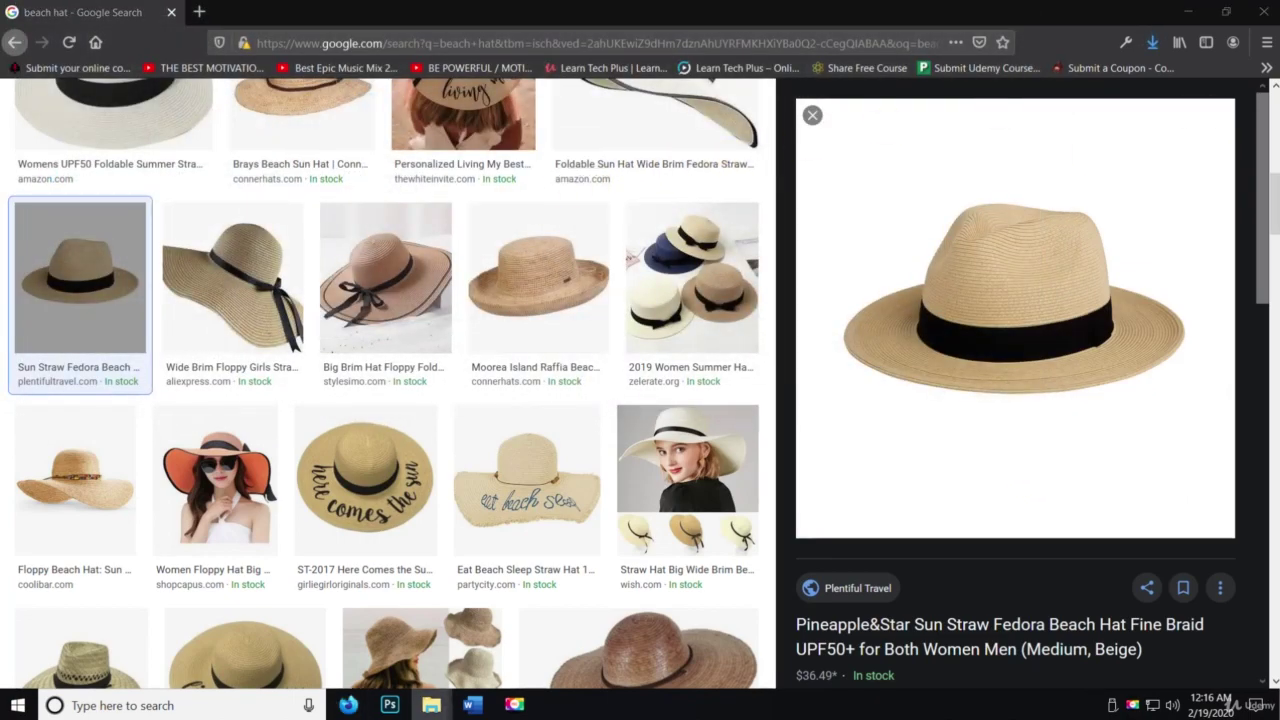
Step: Try to open the saved raffia hat image in Adobe Photoshop 2020 from the Desktop folder in File Explorer
drag(1279, 105, 446, 206)
double_click(446, 206)
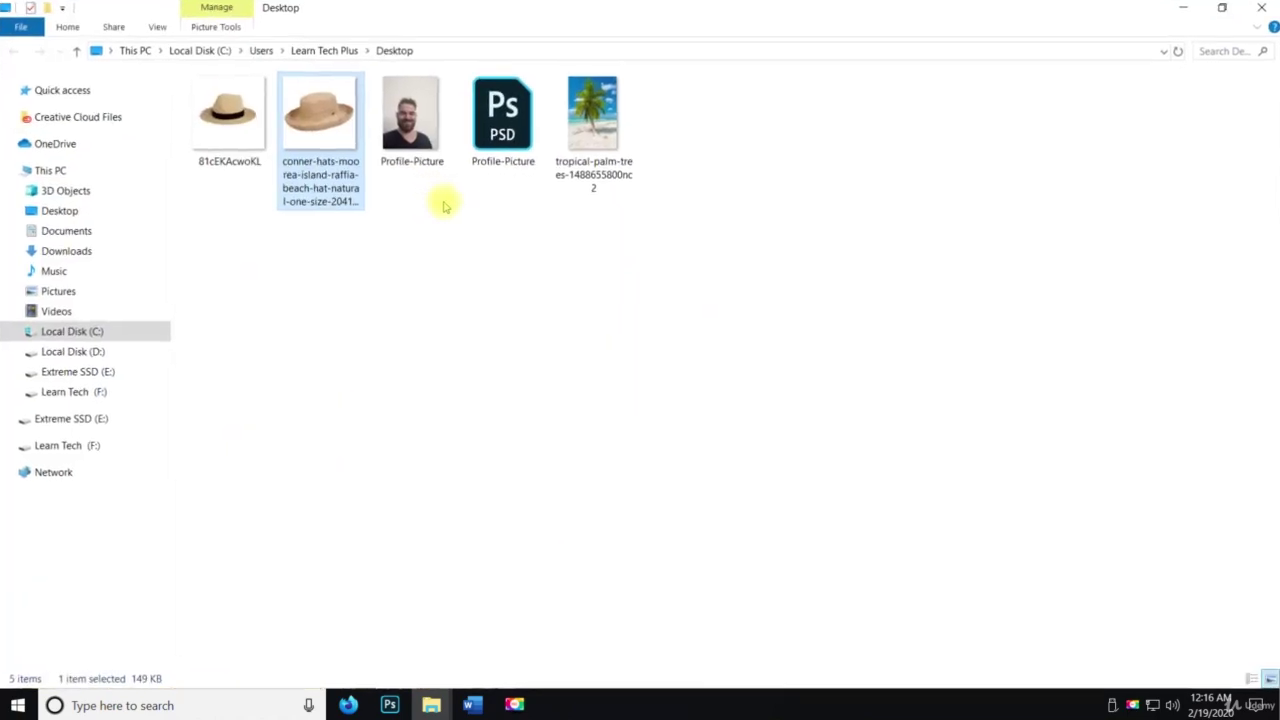
right_click(346, 130)
mouse_move(480, 401)
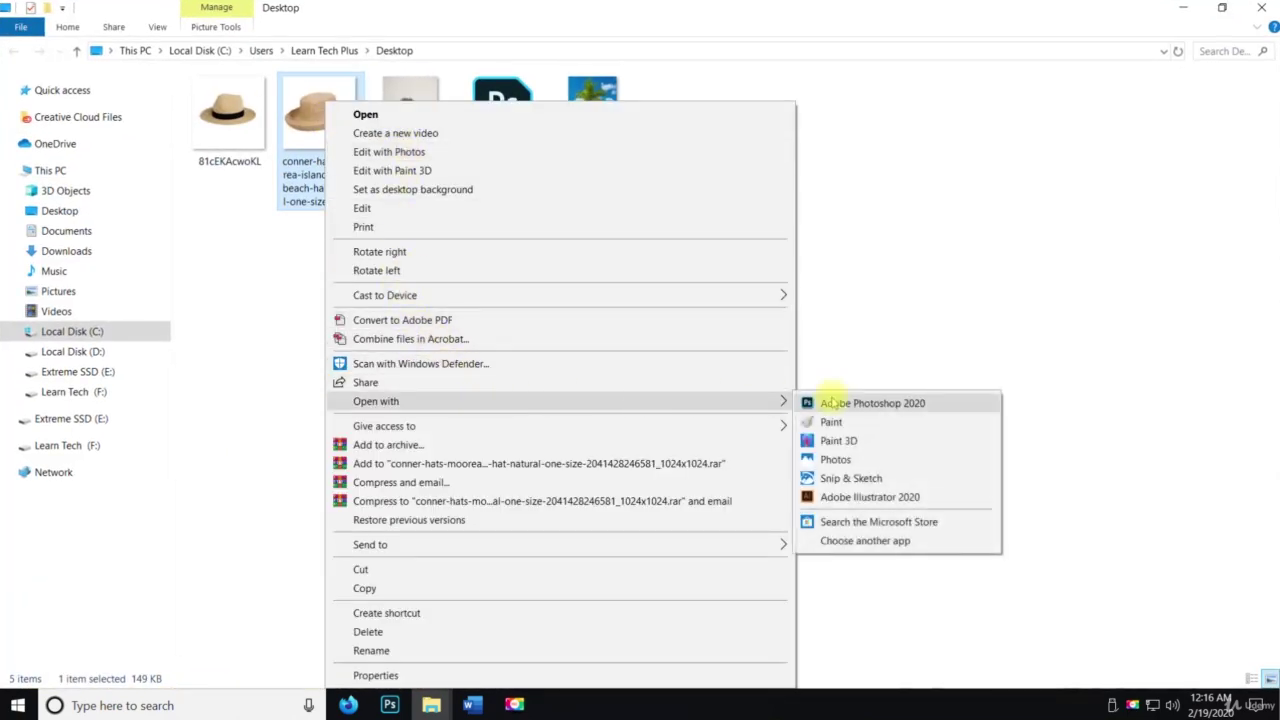
click(832, 402)
key(space)
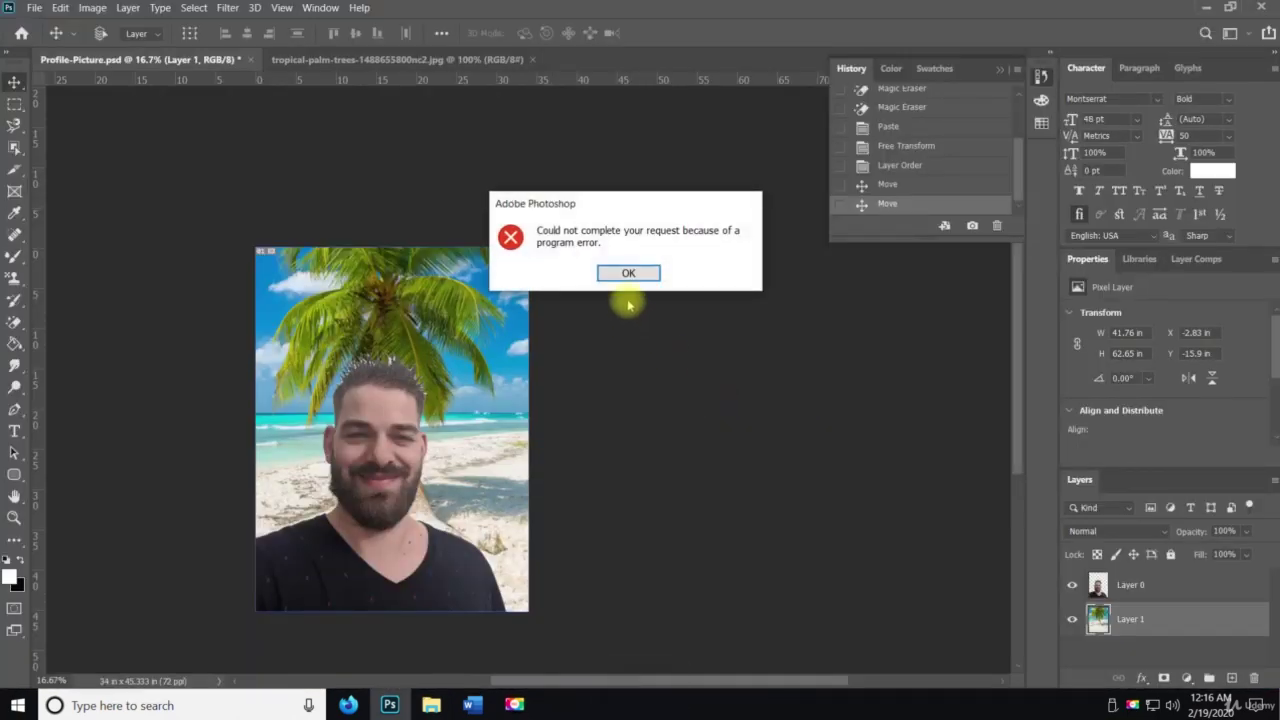
click(624, 276)
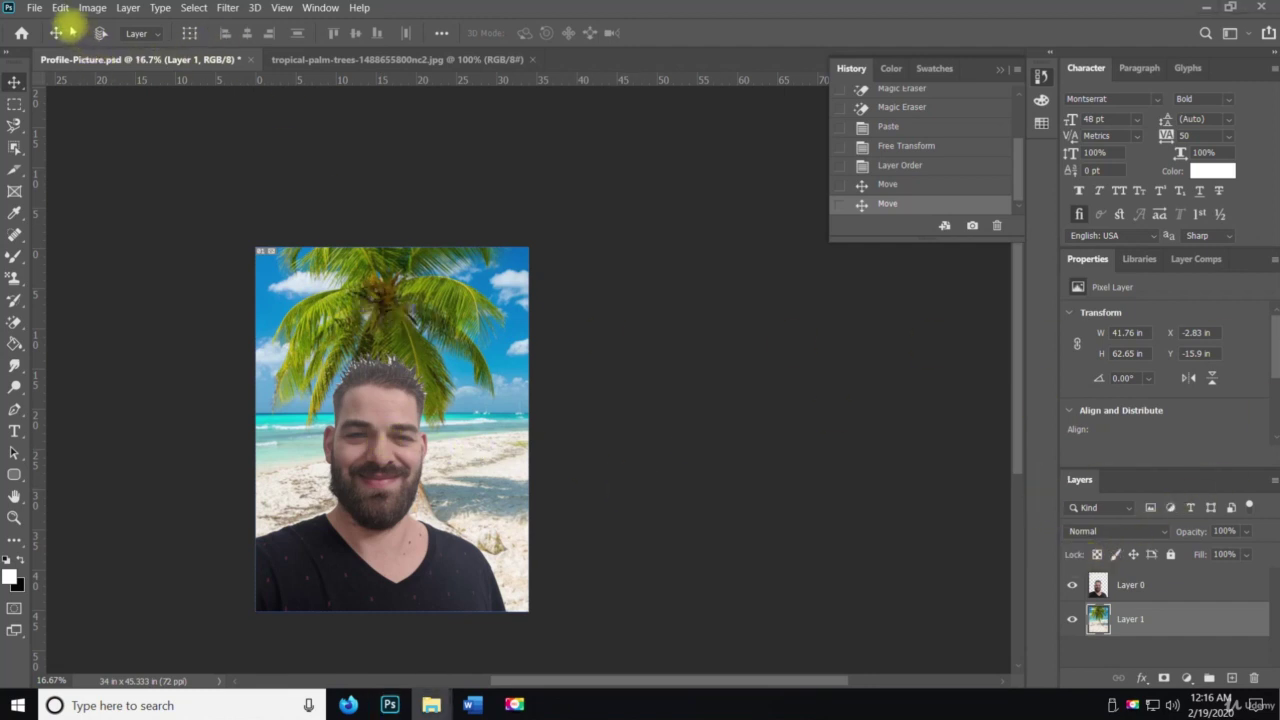
Step: Try to open the Moorea Island raffia hat image from the Desktop using Photoshop's Open command
click(35, 8)
click(45, 37)
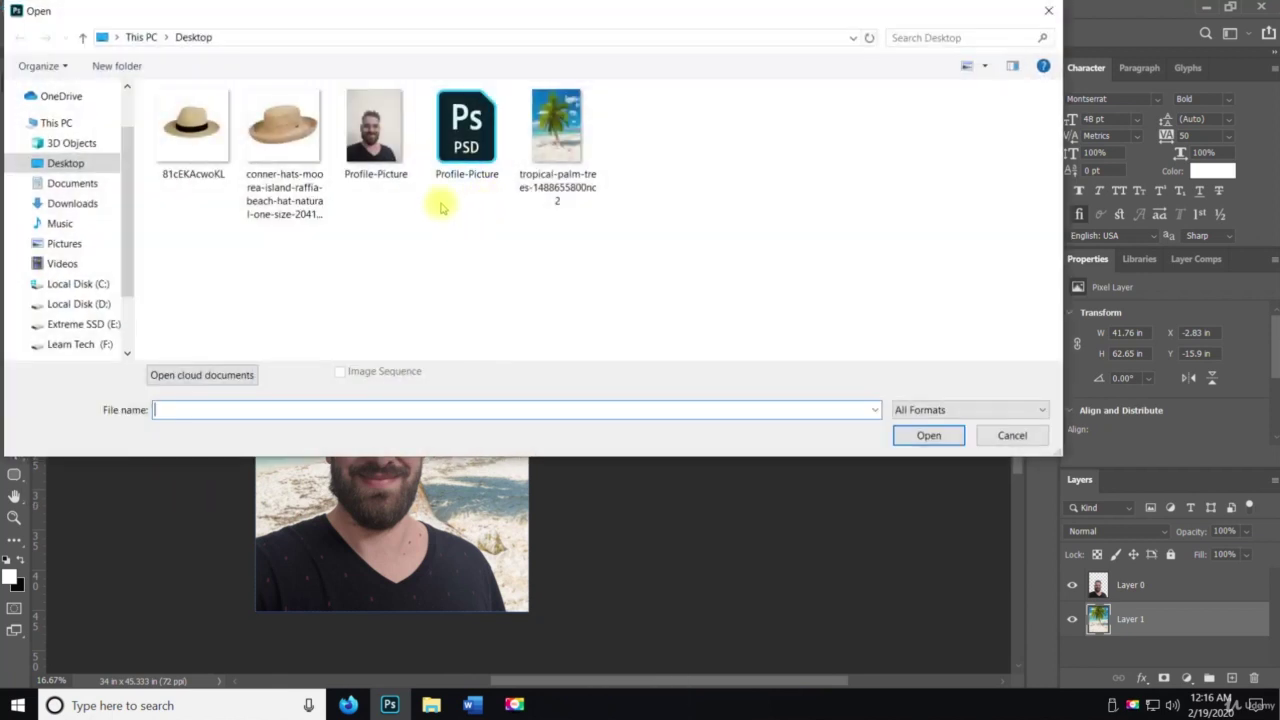
double_click(286, 150)
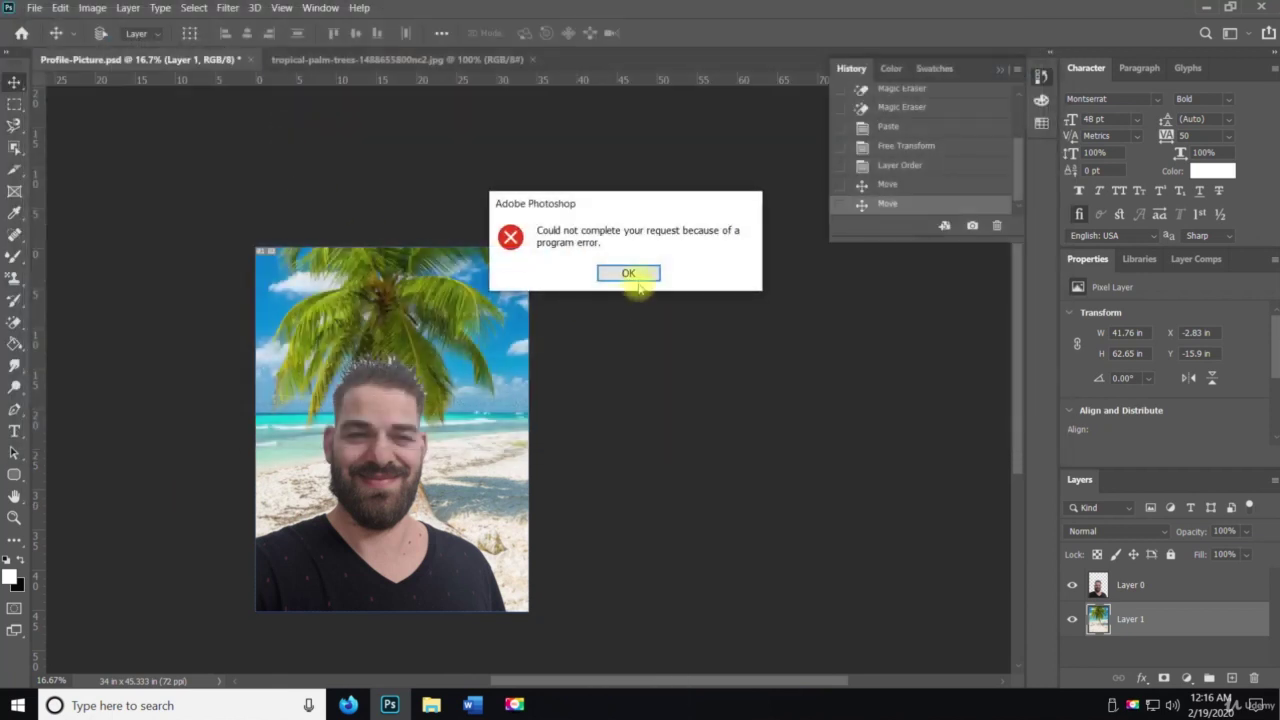
click(634, 277)
Step: Try to open the fedora hat image 81cEKAcwoKL from the Desktop with the Open command
click(35, 8)
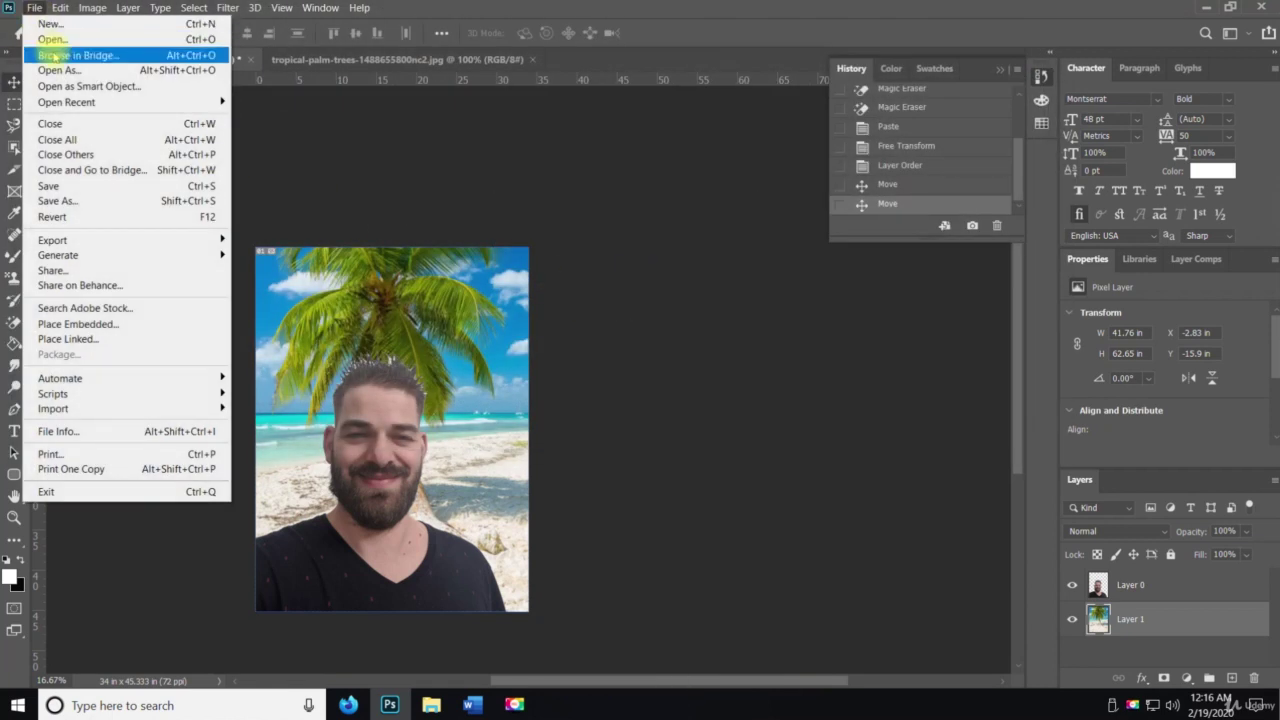
click(52, 38)
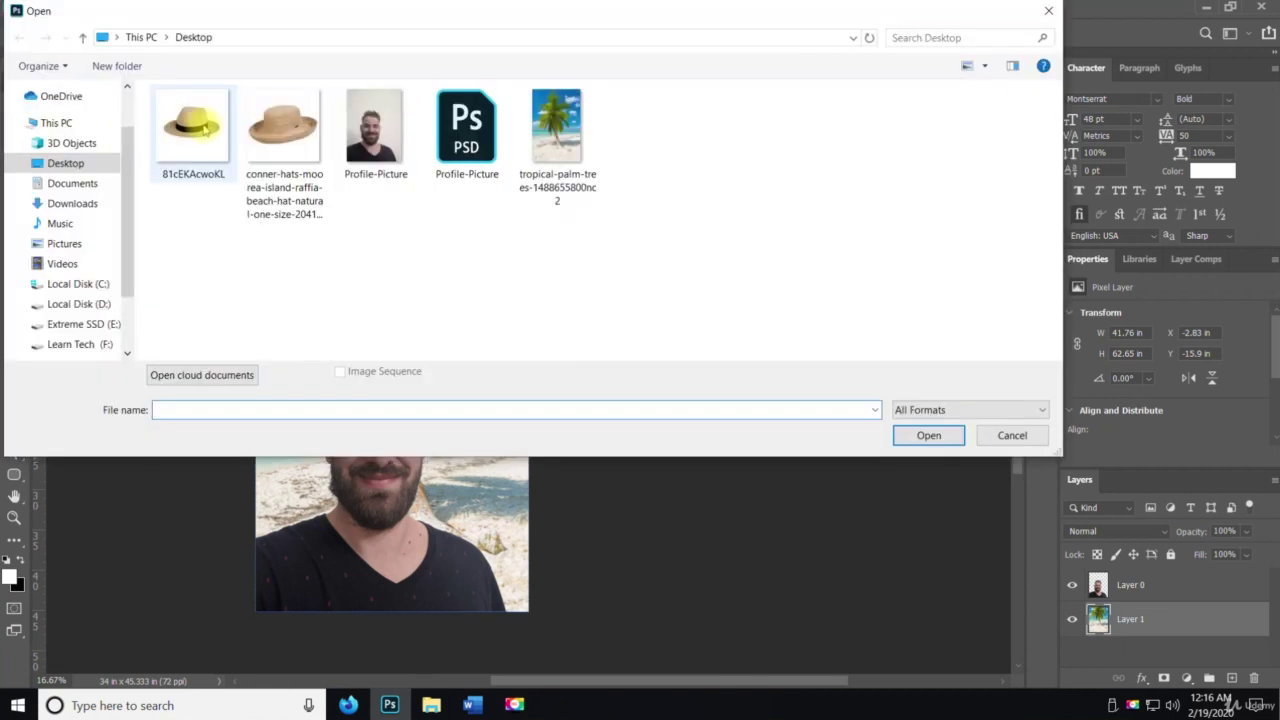
double_click(195, 125)
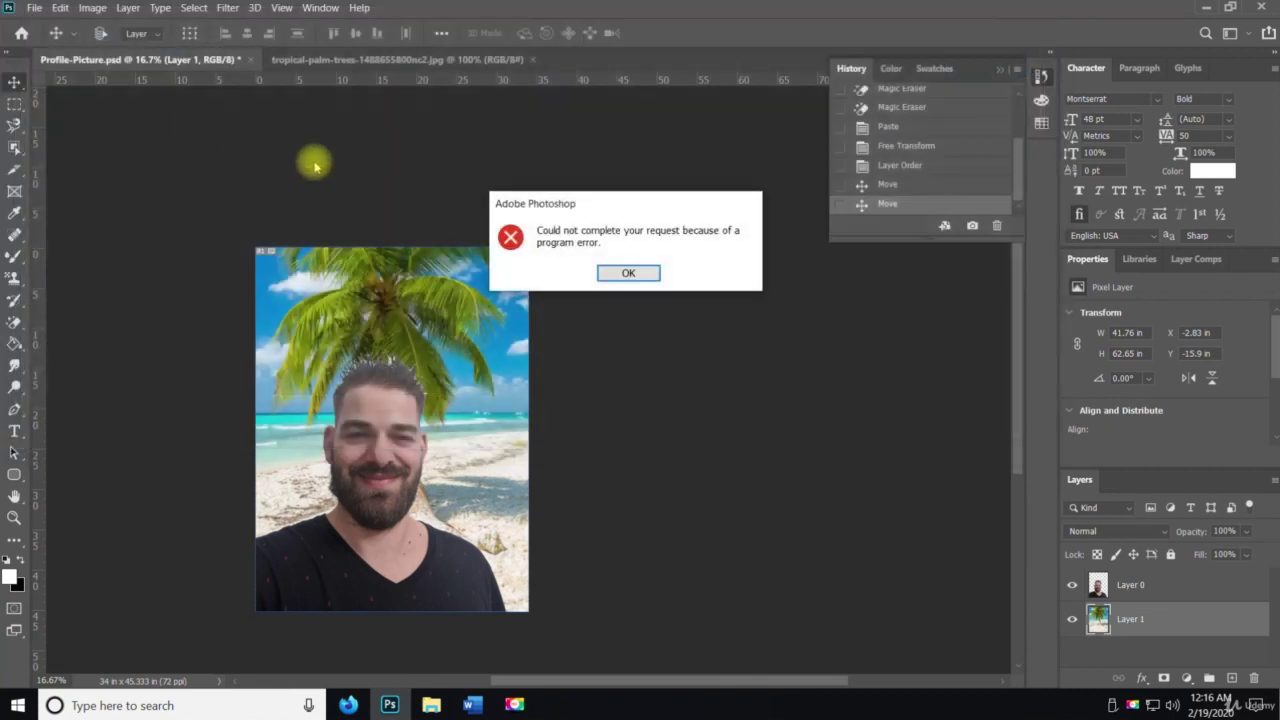
click(623, 276)
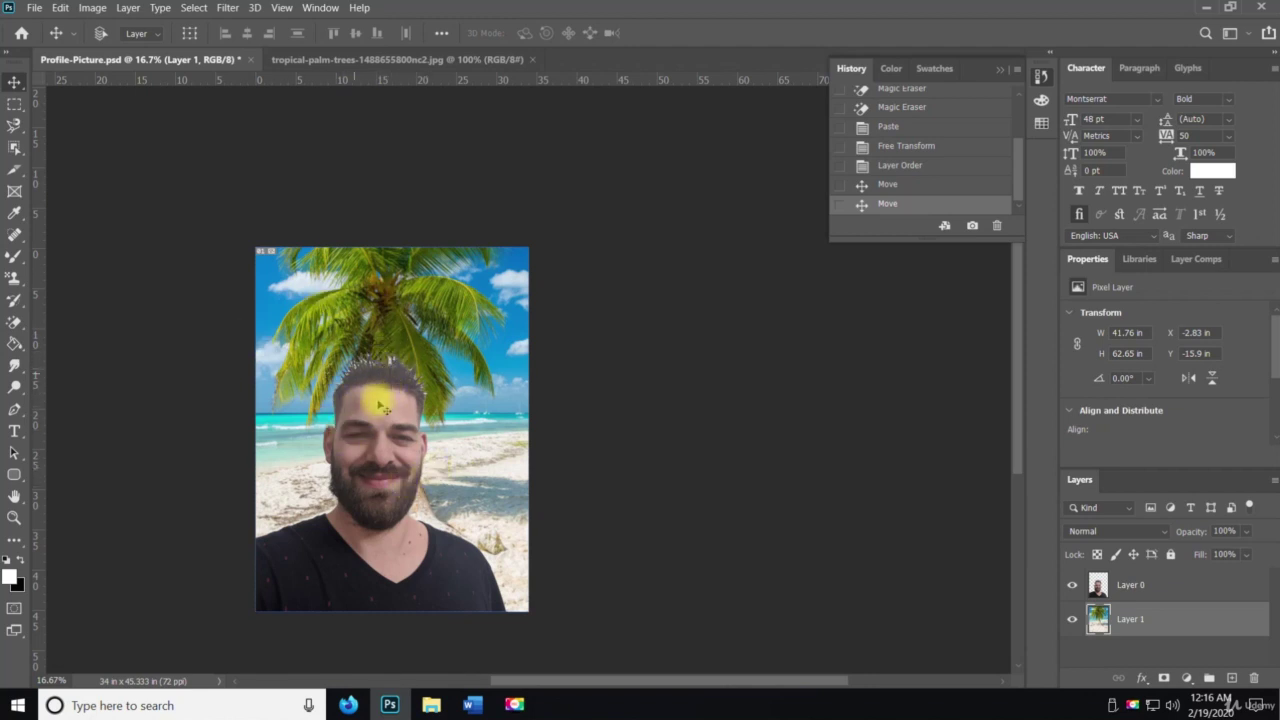
Step: Activate the Magic Eraser tool and restore the portrait document to its original Profile-Picture.jpg history snapshot
click(15, 320)
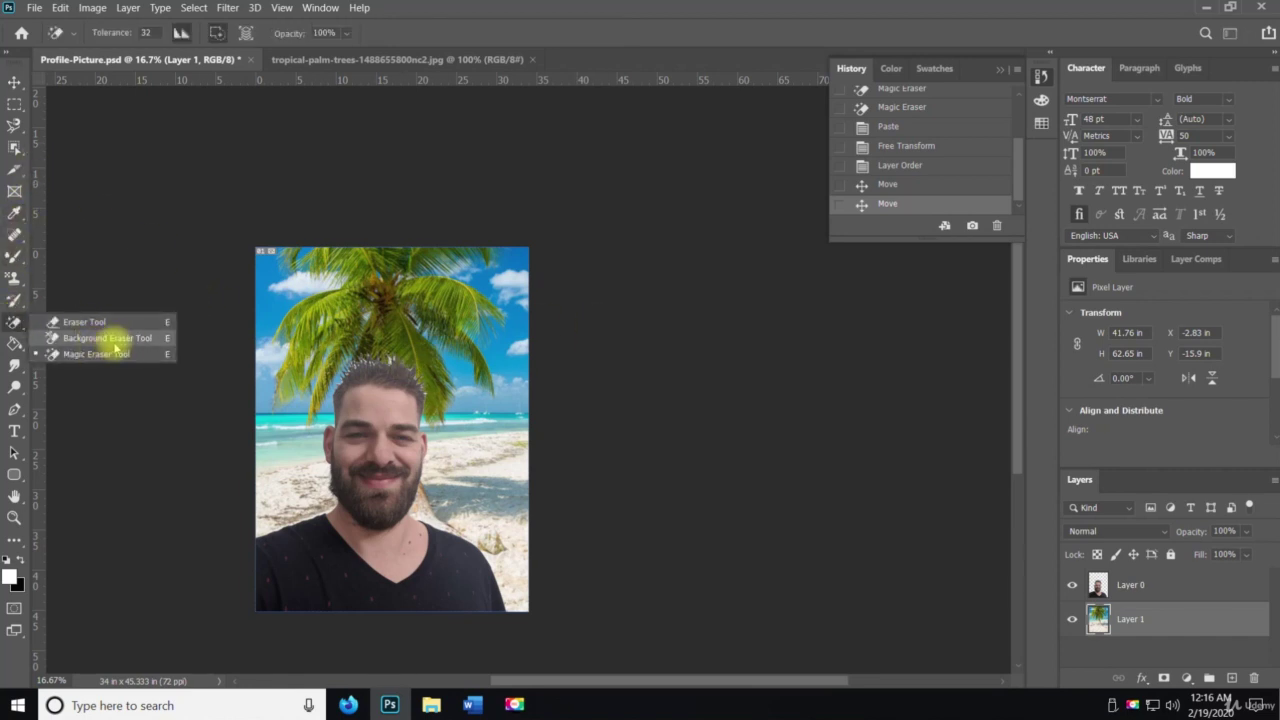
click(165, 462)
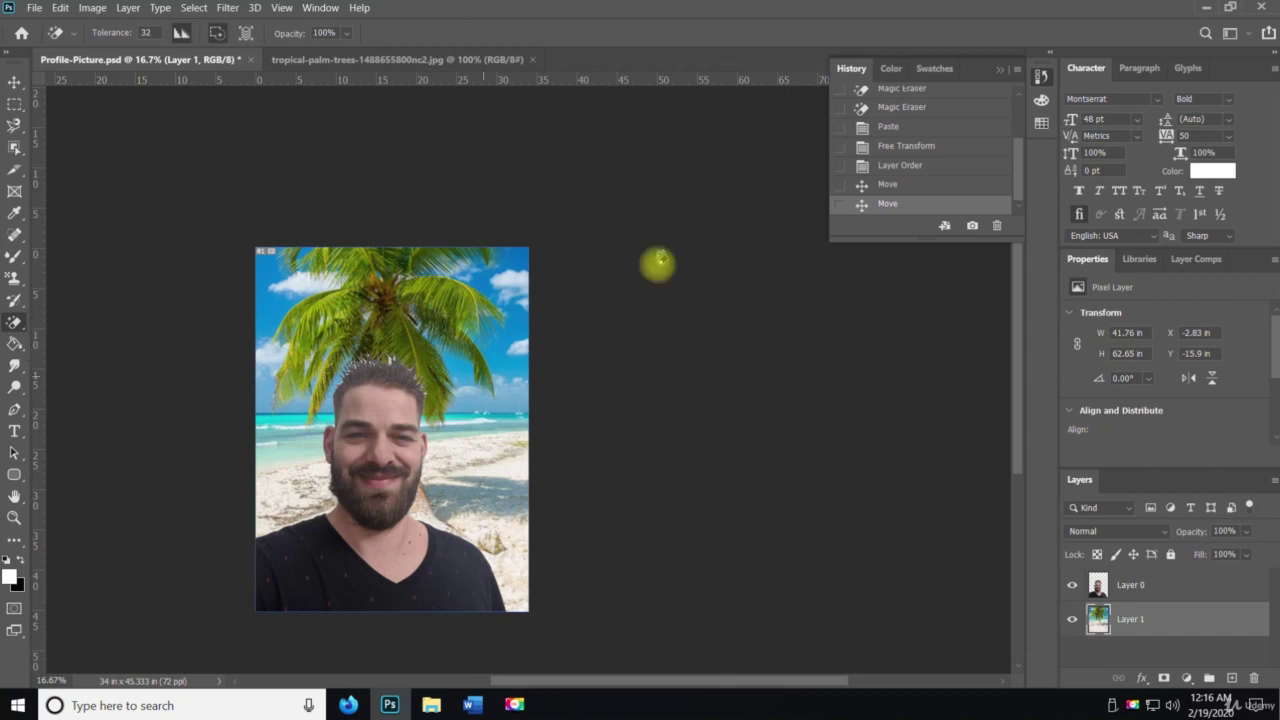
scroll(900, 138, up, 3)
click(930, 102)
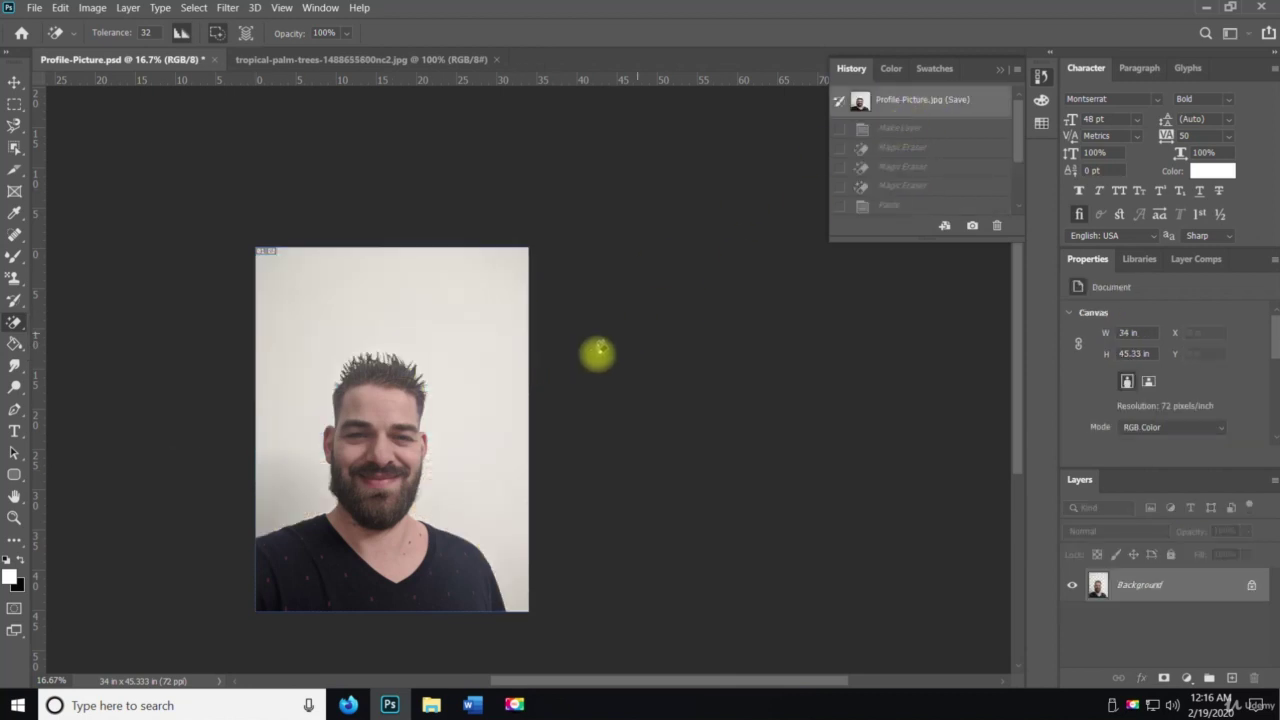
Step: Save the restored Profile-Picture.psd and close the tropical palm trees image
key(ctrl+s)
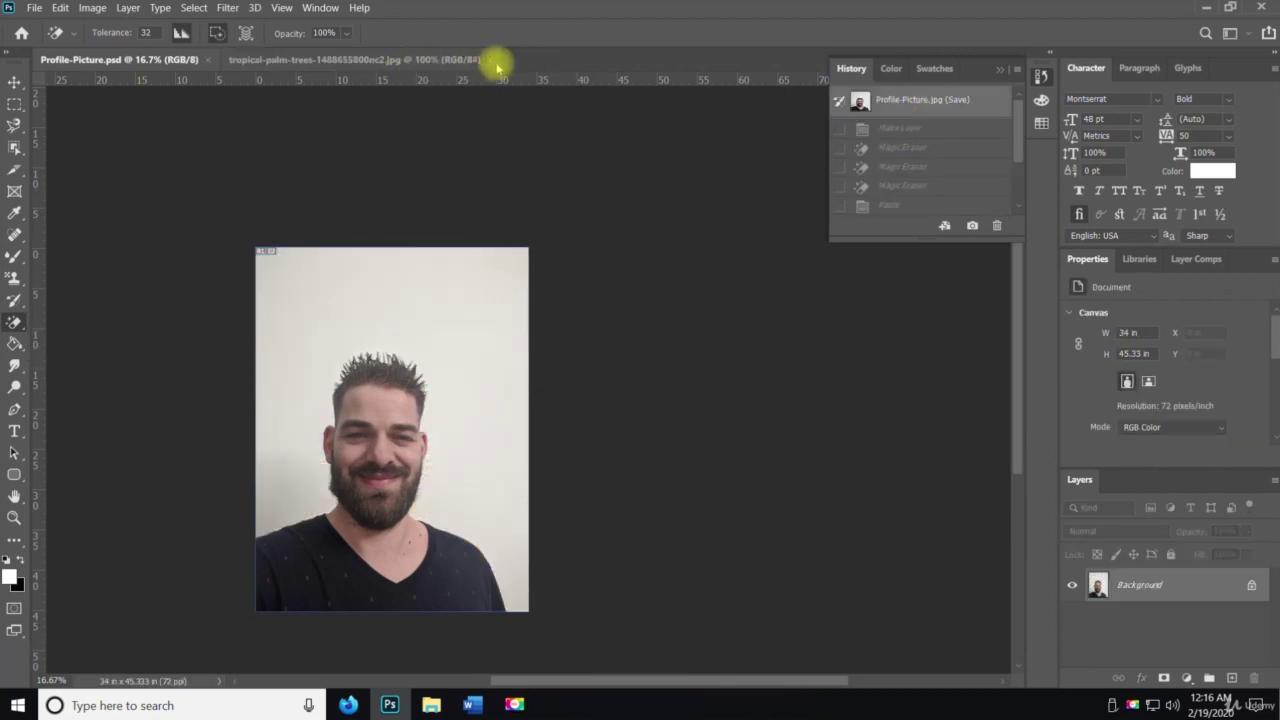
click(496, 59)
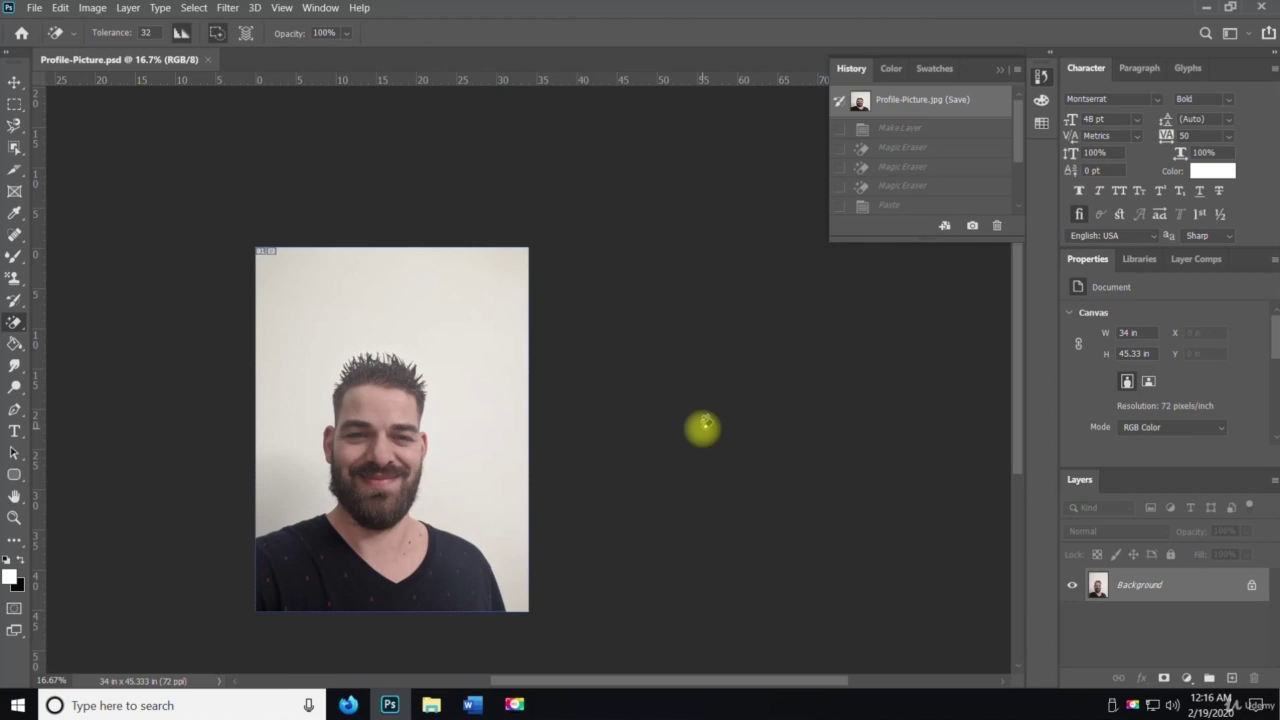